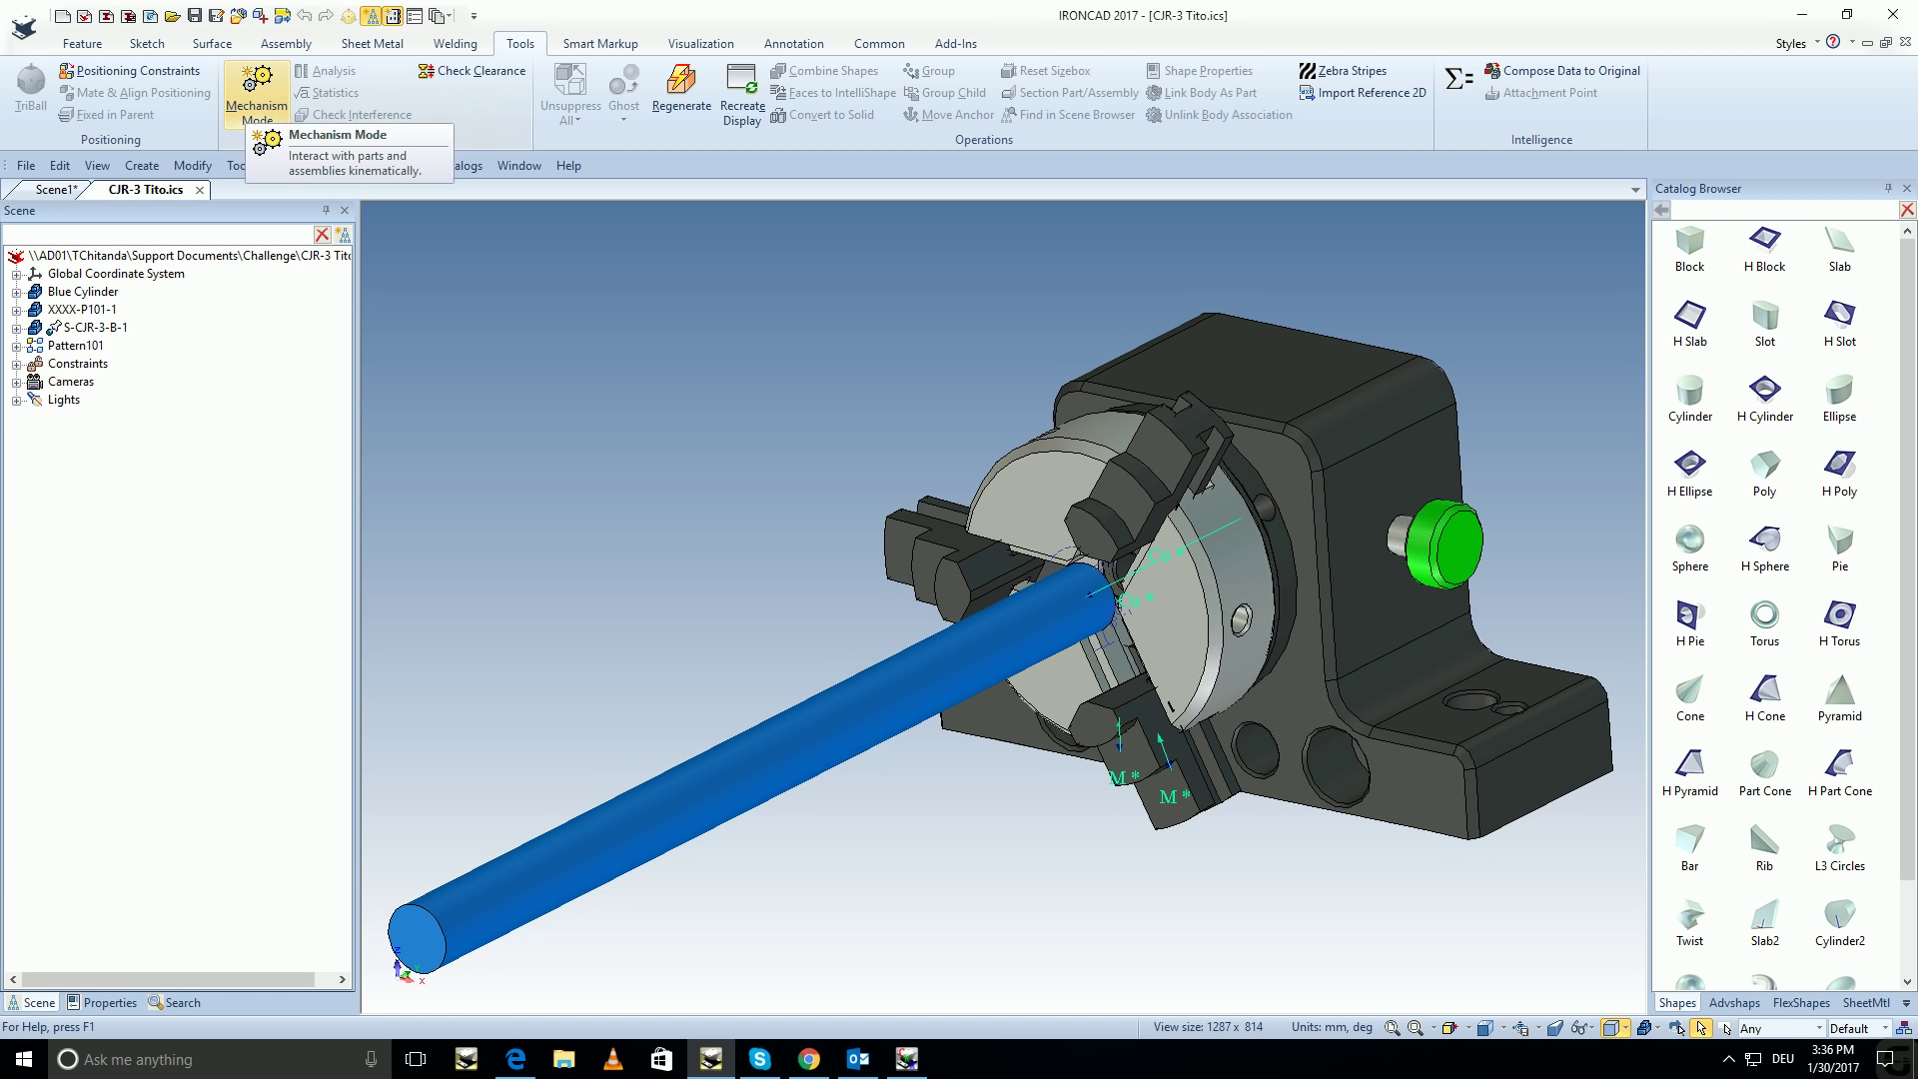
Turn on Mechanism Mode from the Tools tab, with collision detection available for dragging parts.
click(257, 90)
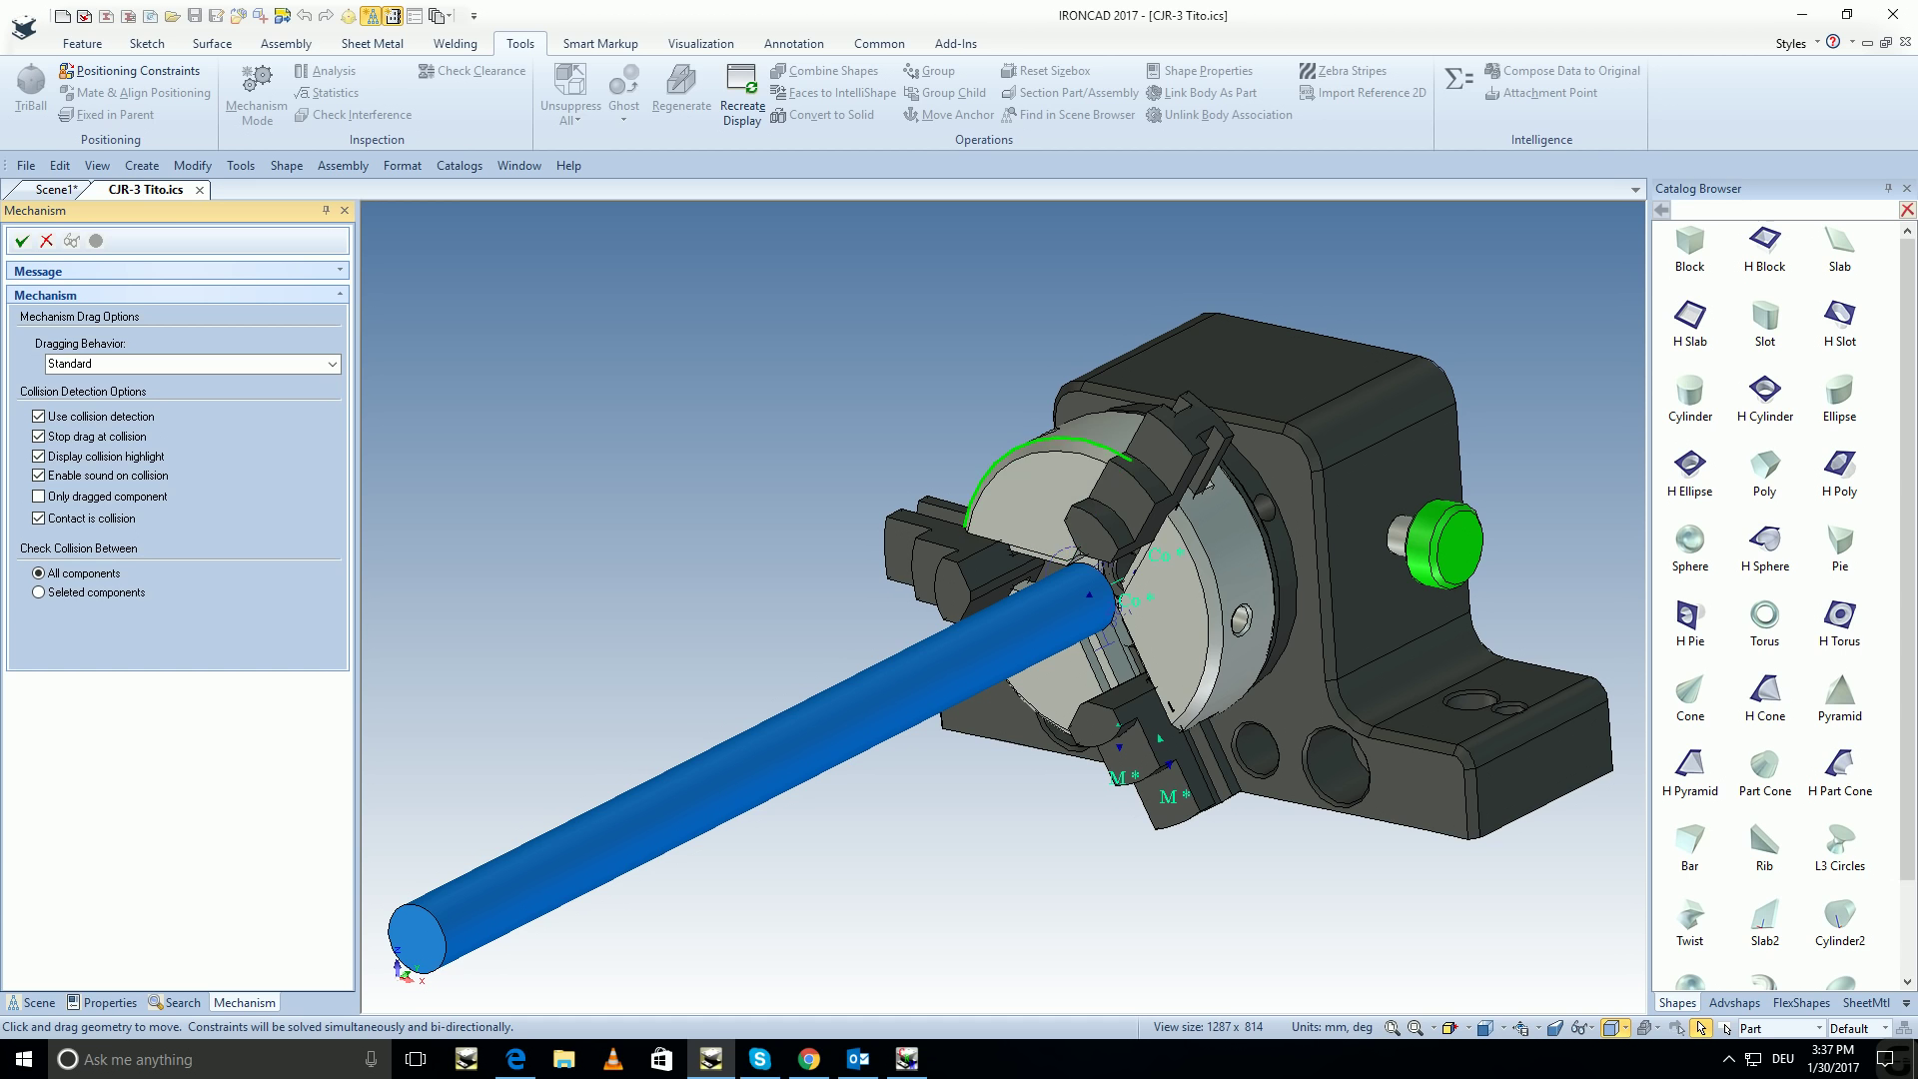
Rotate the chuck until it collides with the blue shaft, then slide a jaw toward the centre.
drag(1109, 478, 1091, 591)
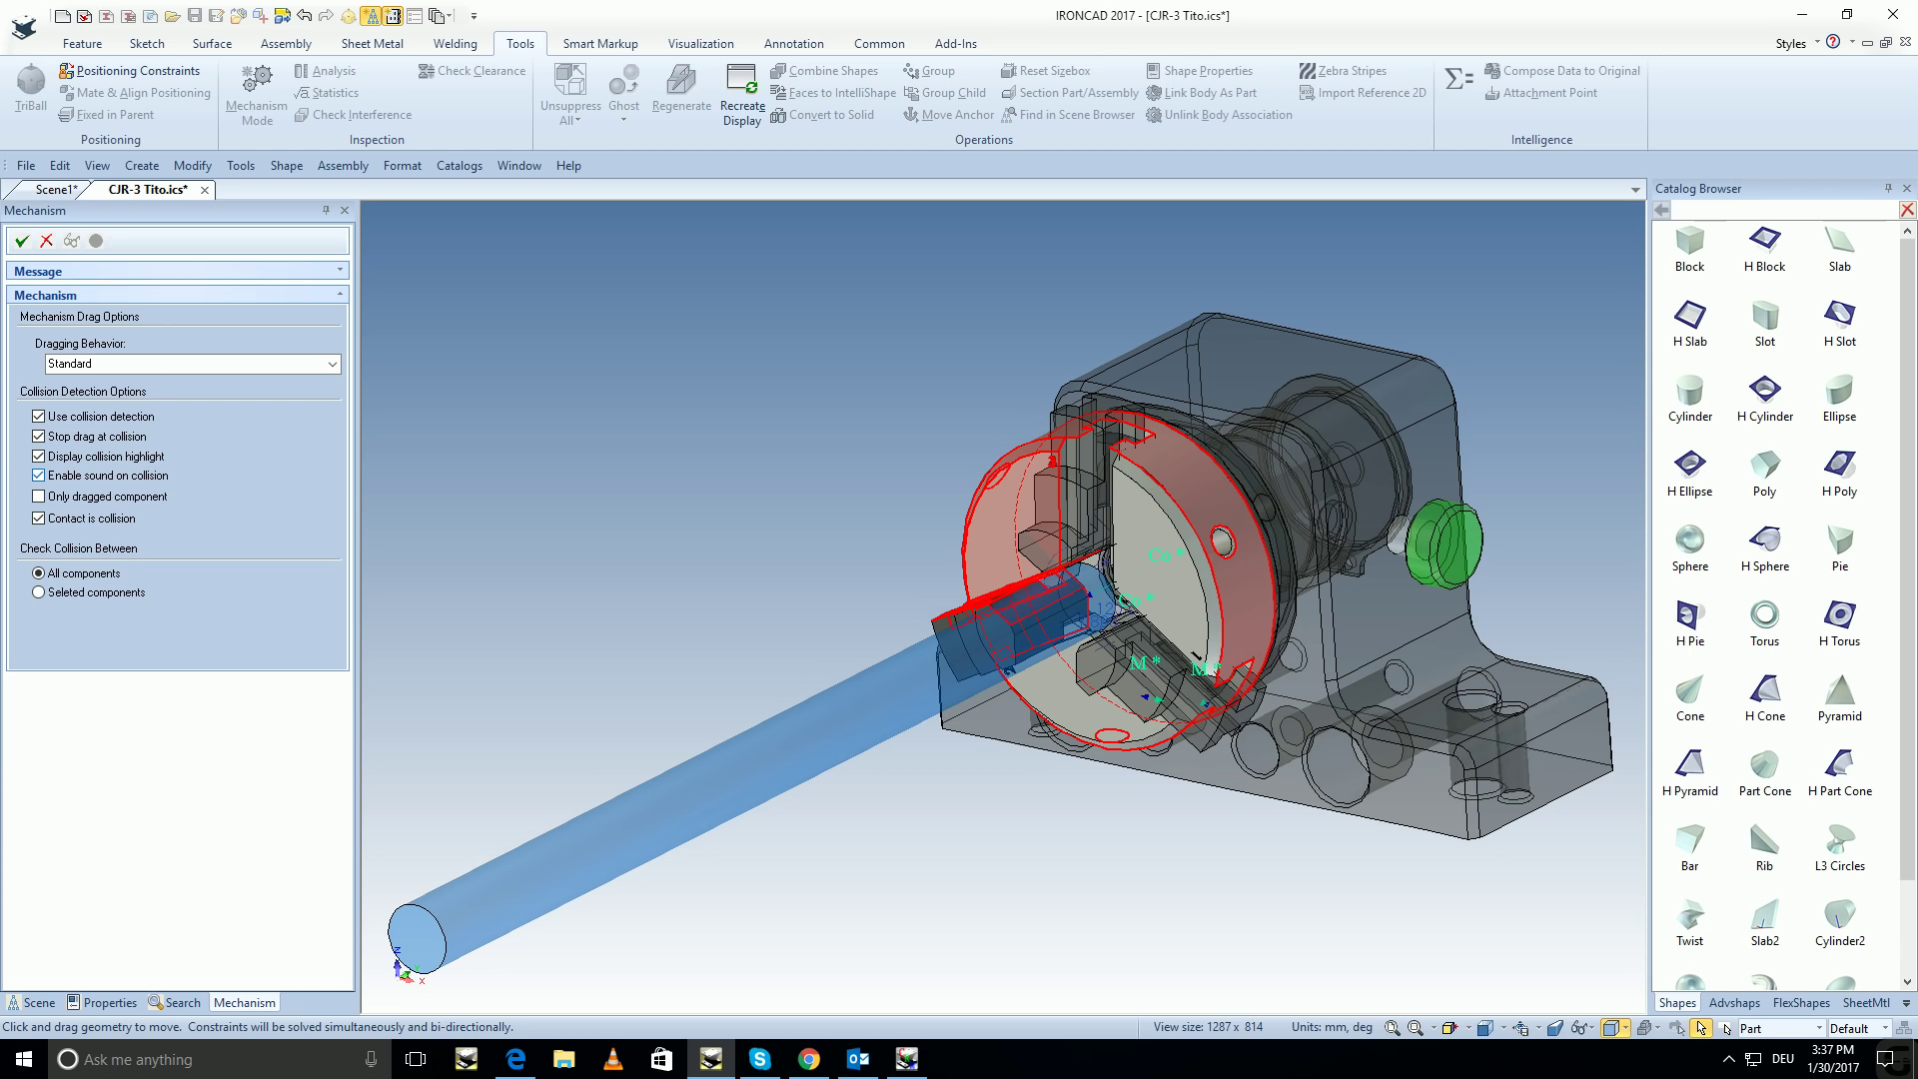
click(38, 475)
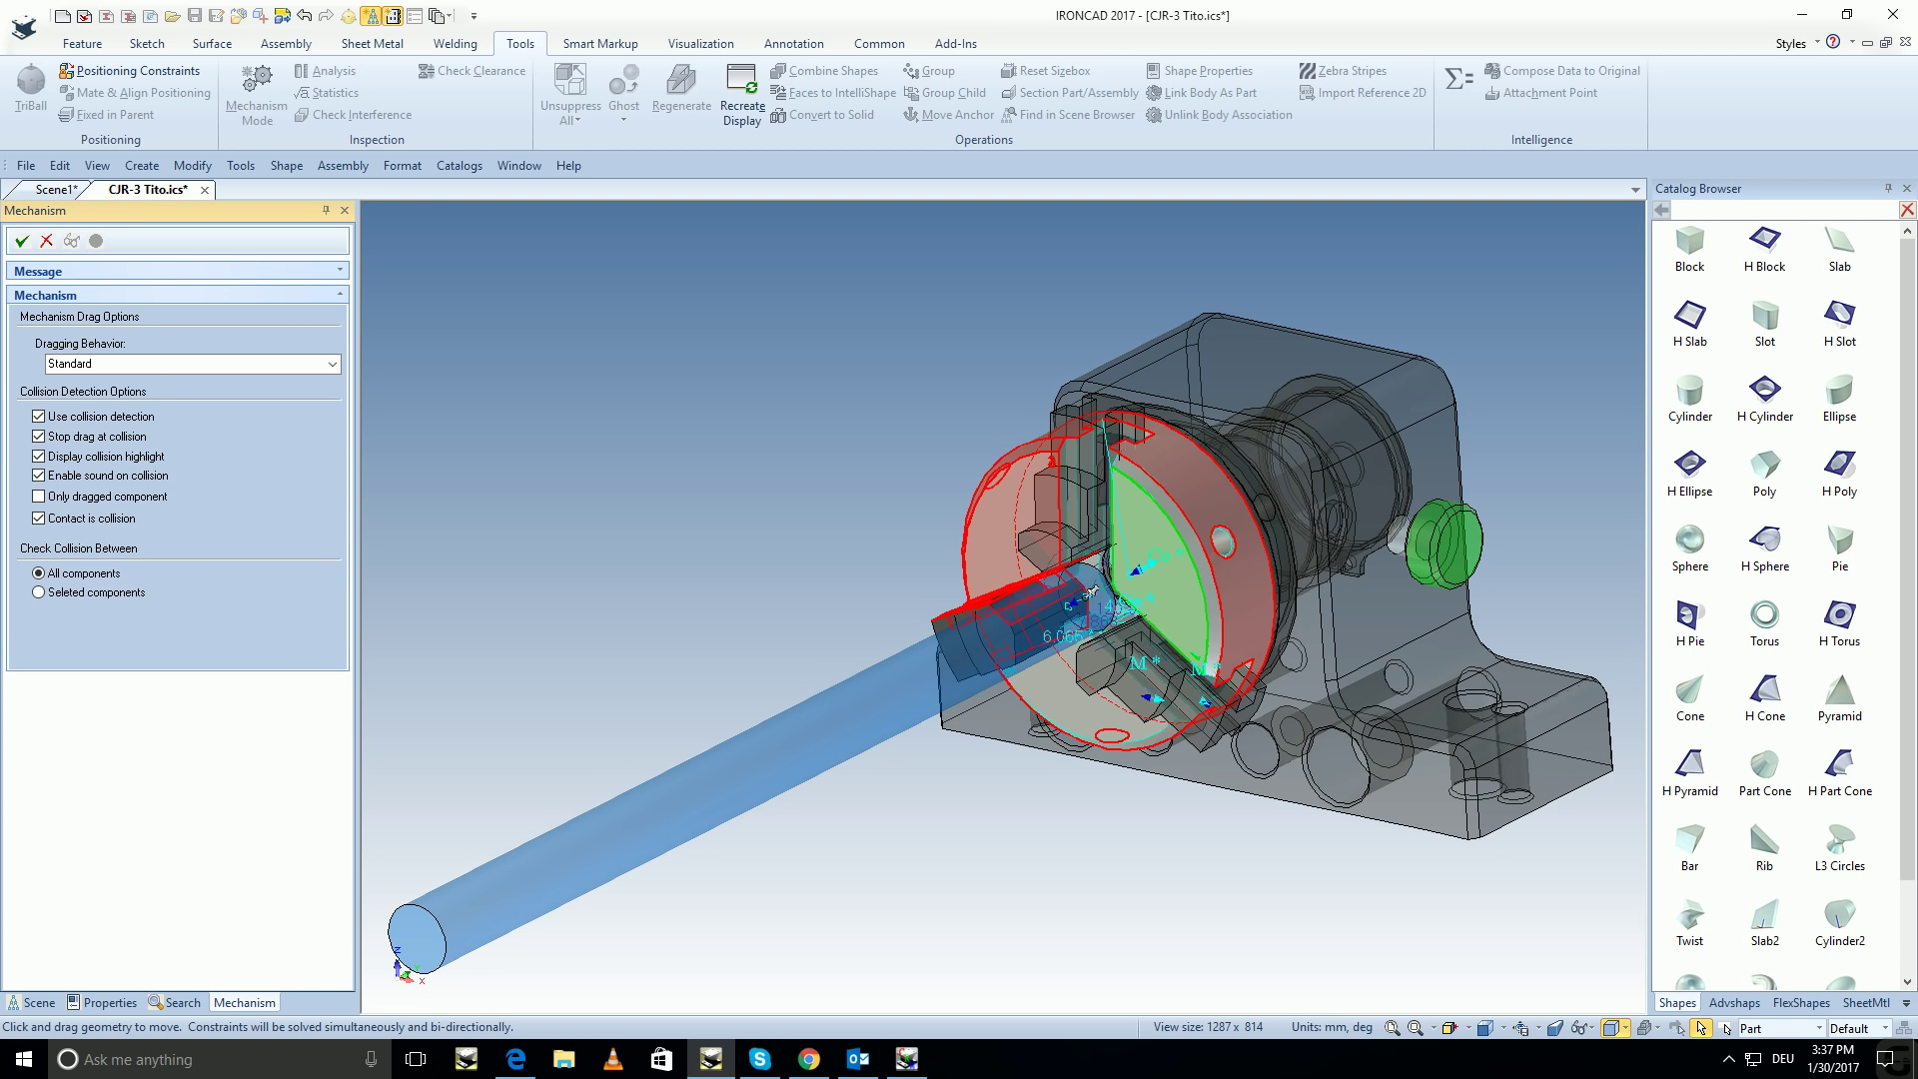
drag(1092, 592, 1092, 593)
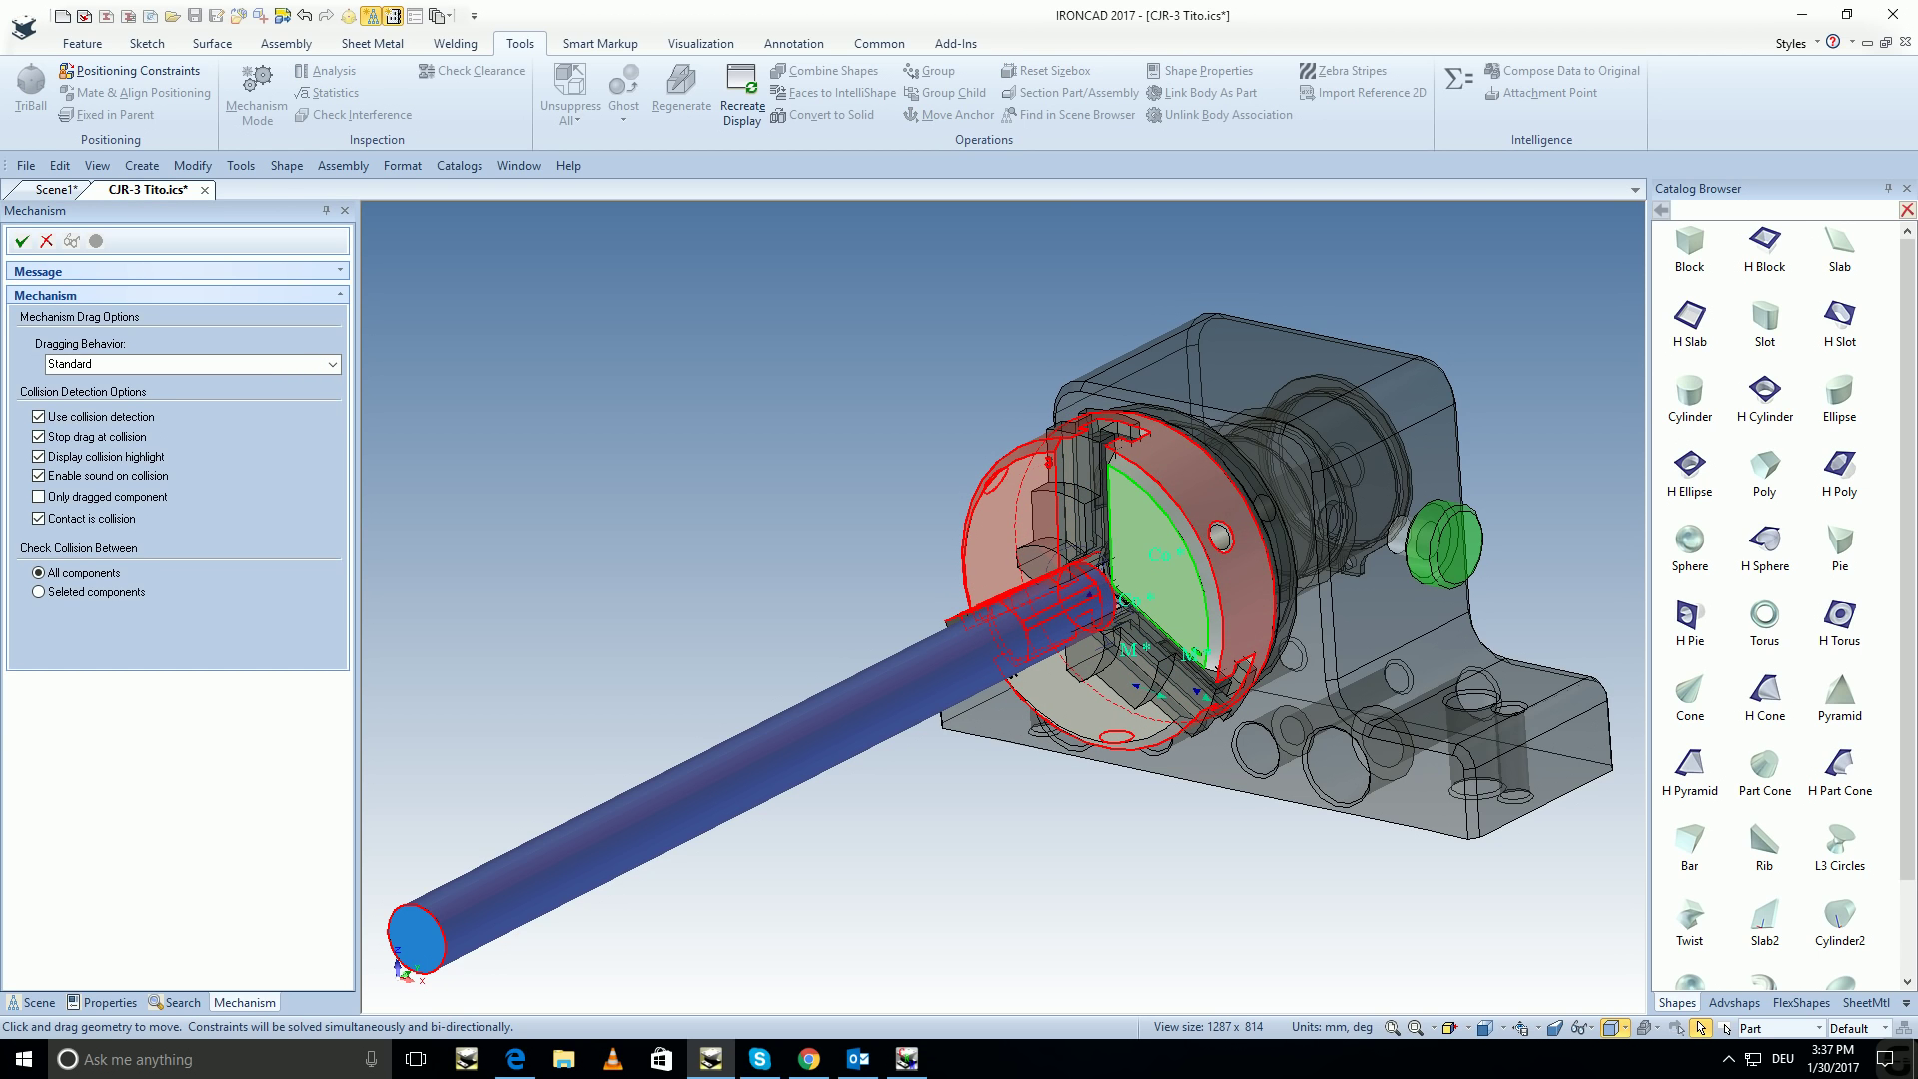
drag(1129, 671, 1163, 698)
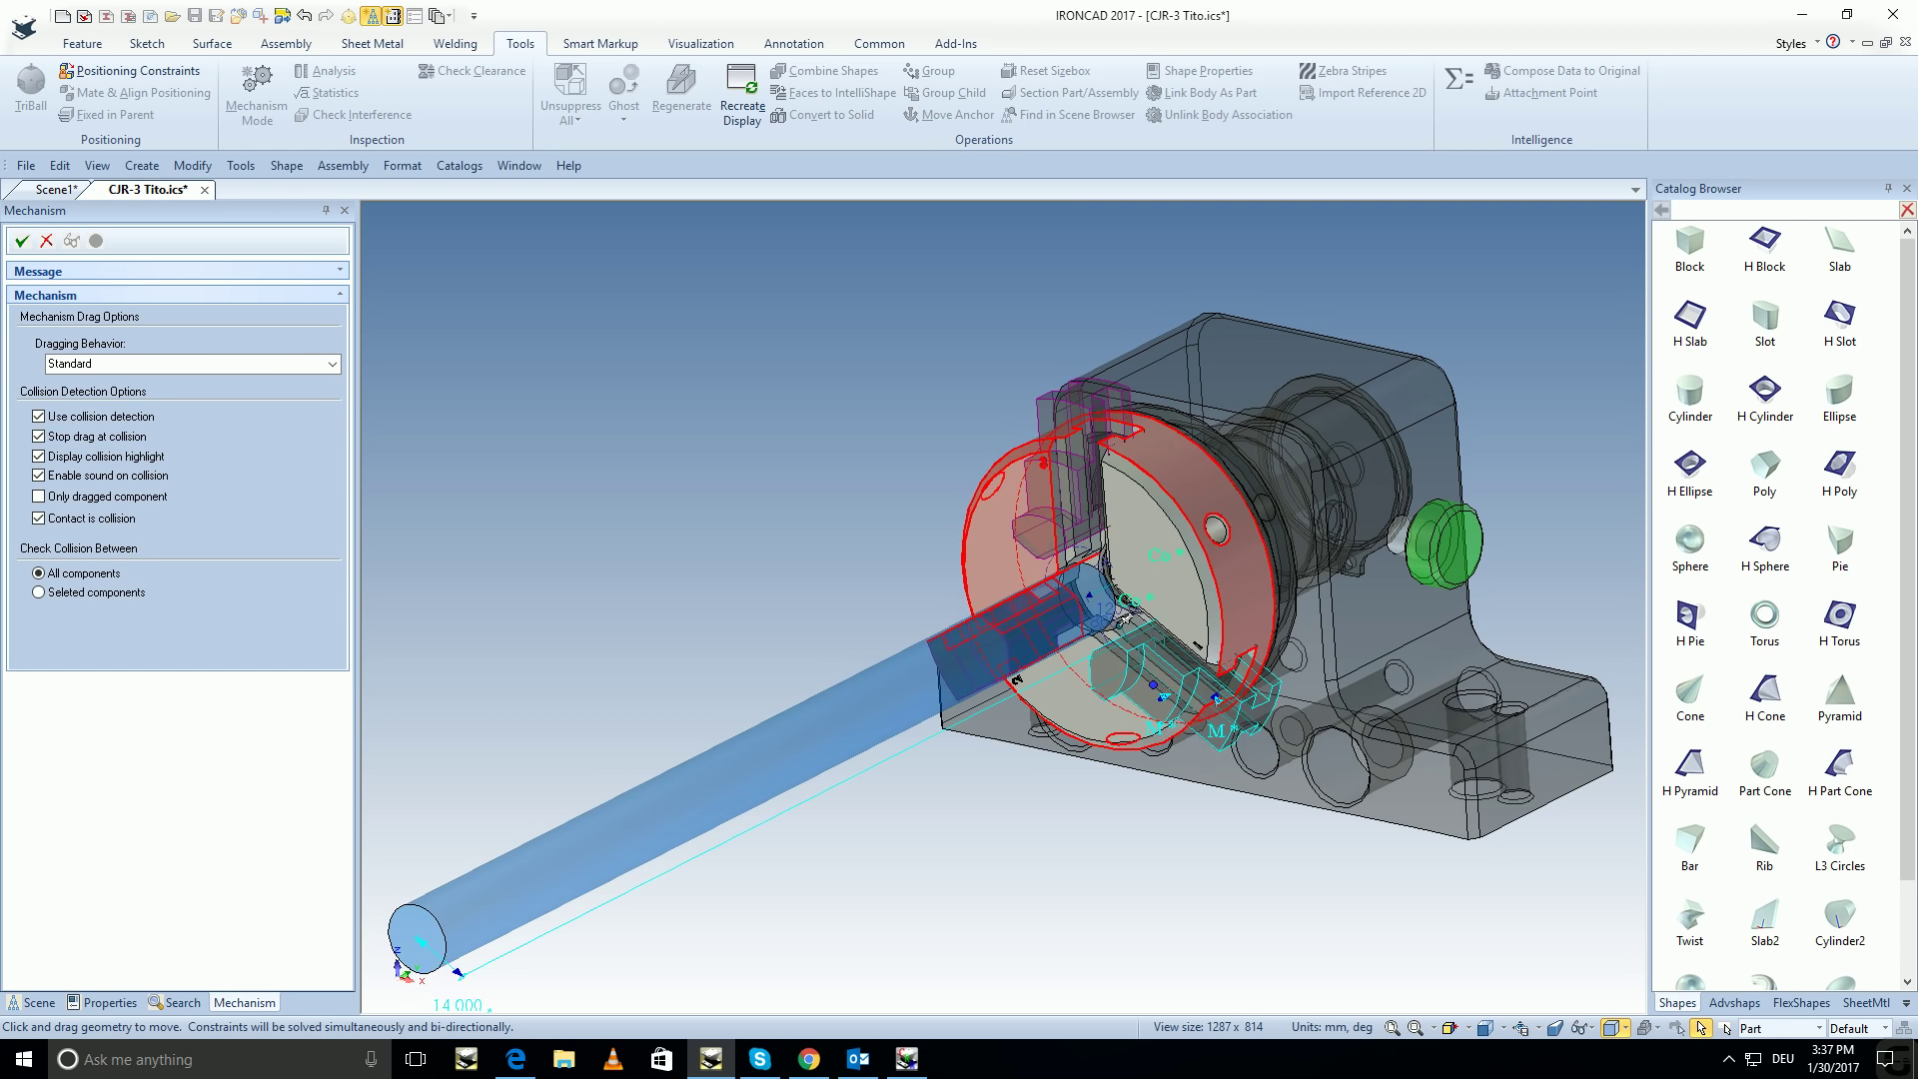
drag(1132, 622, 1111, 613)
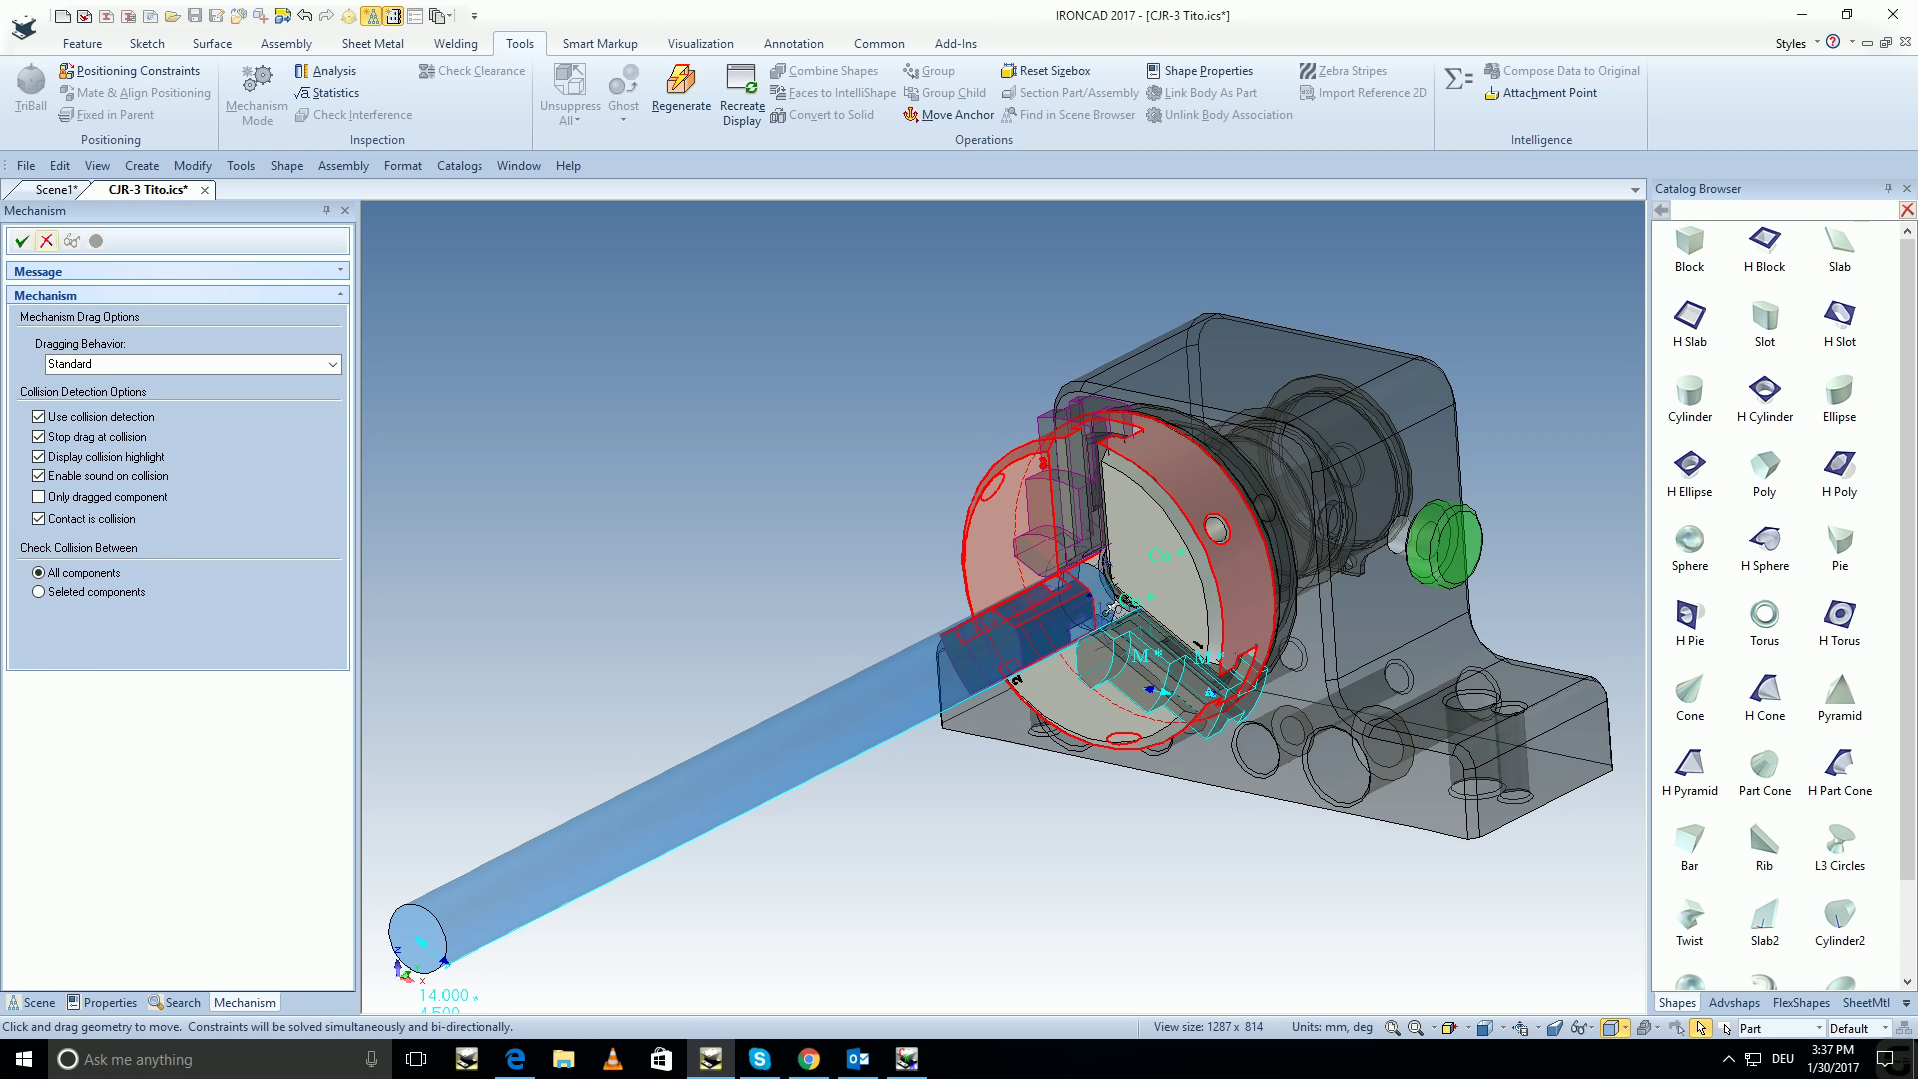
Exit Mechanism Mode and delete all seven locked constraints.
key(Escape)
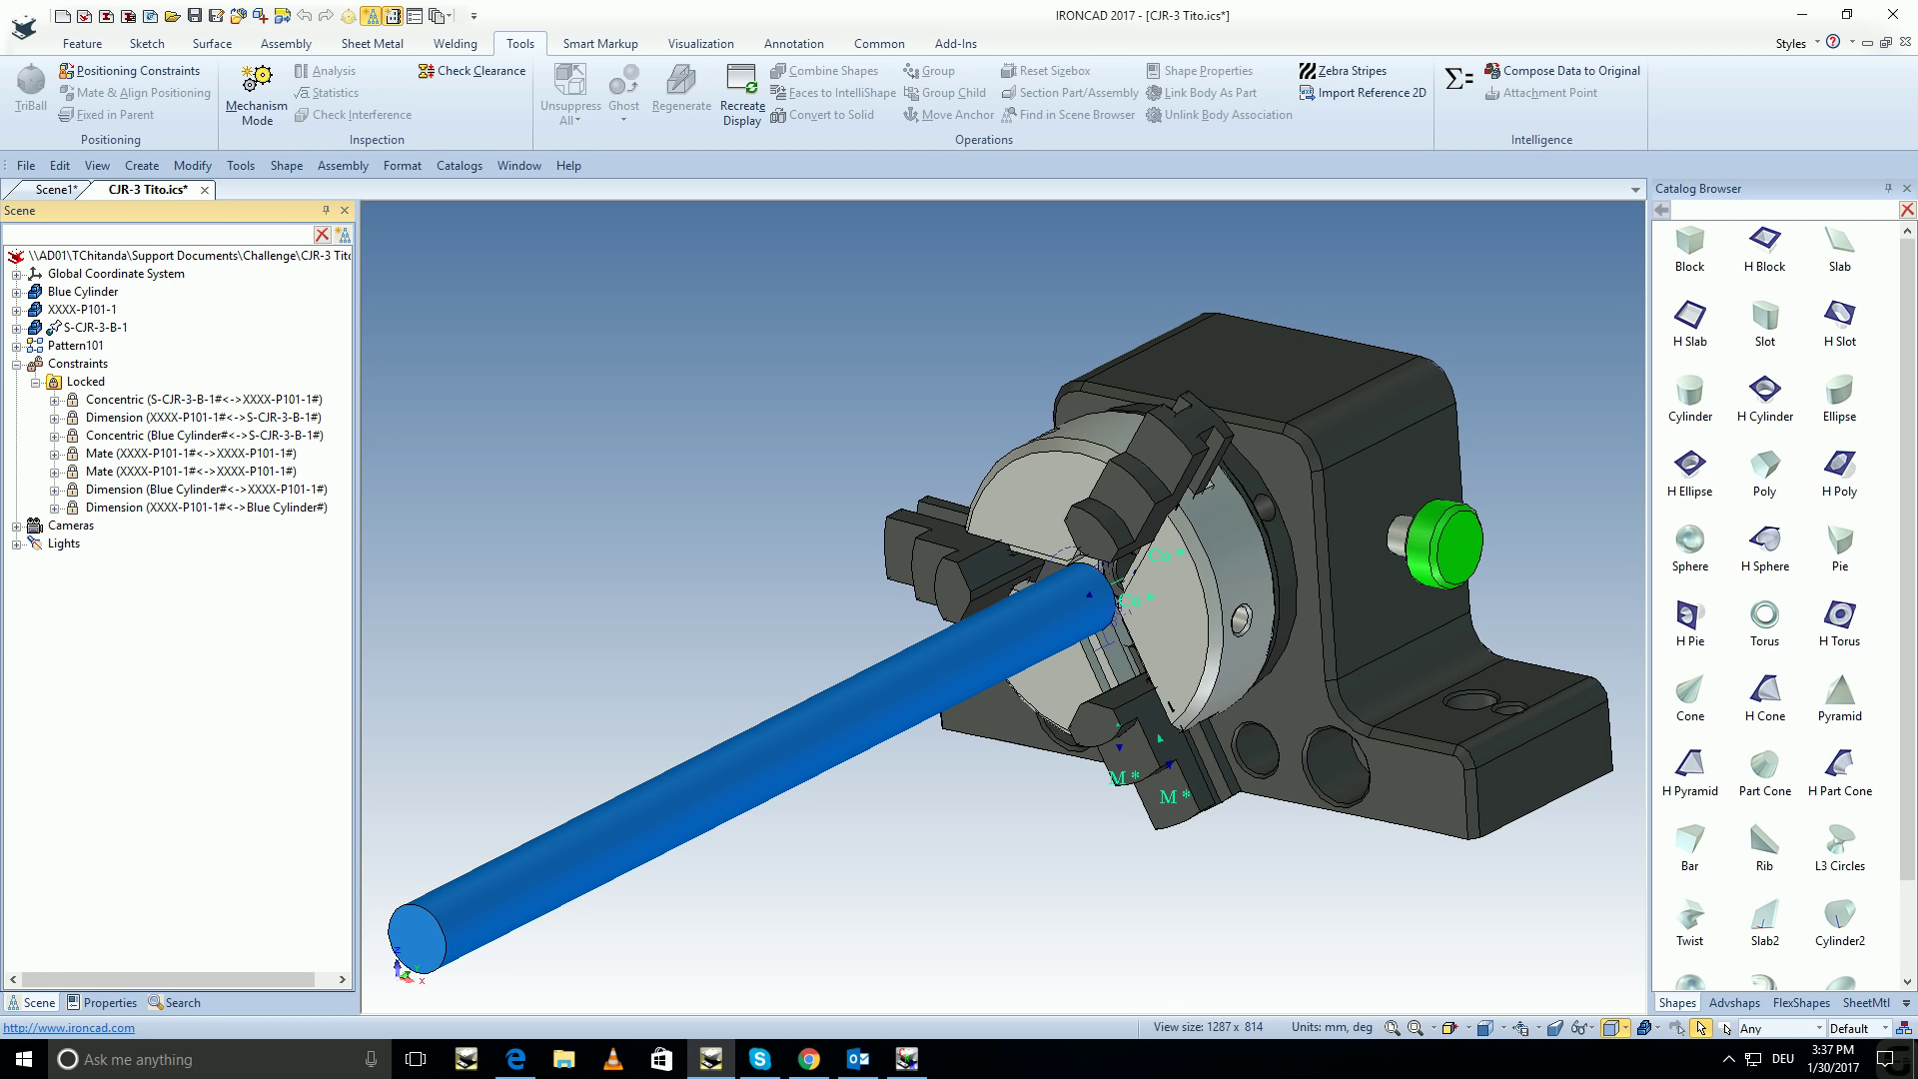
key(Down)
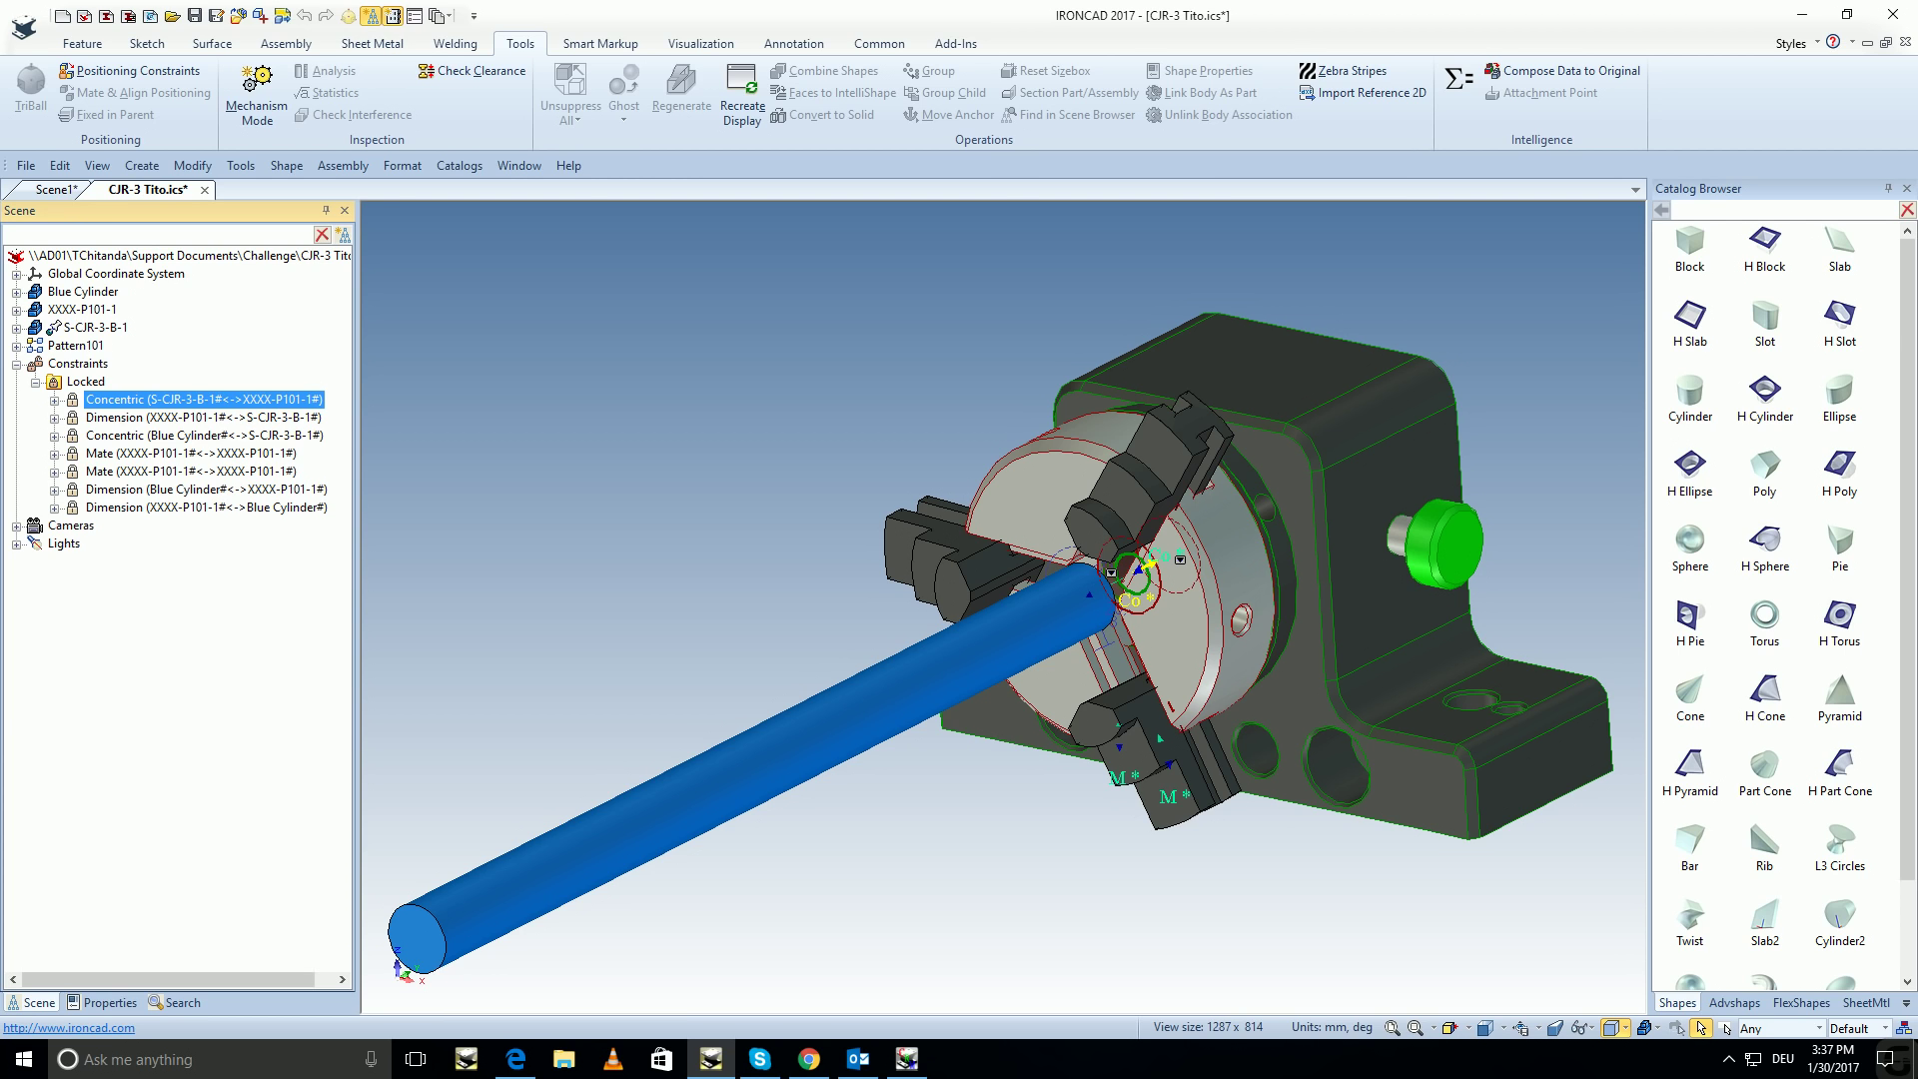
key(shift+Down)
key(shift+Down)
key(shift+Down)
right_click(250, 463)
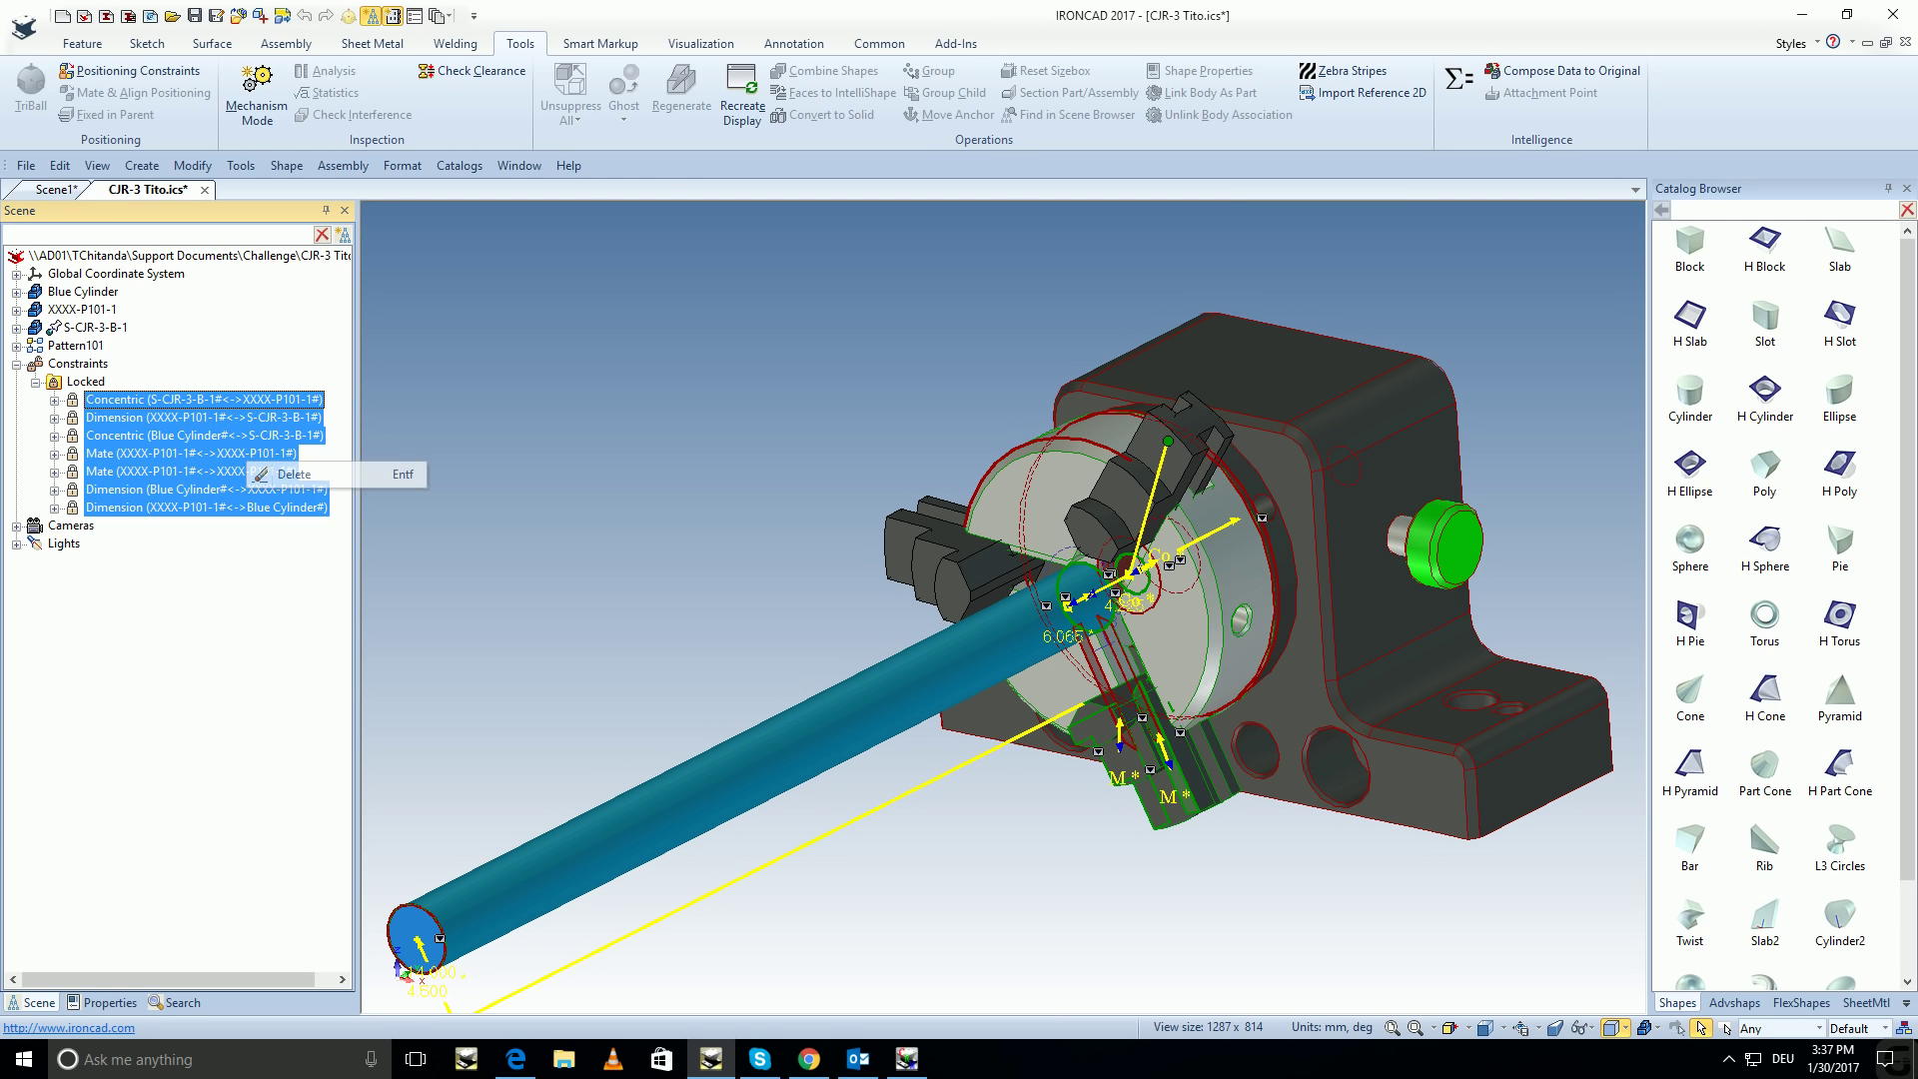
click(290, 473)
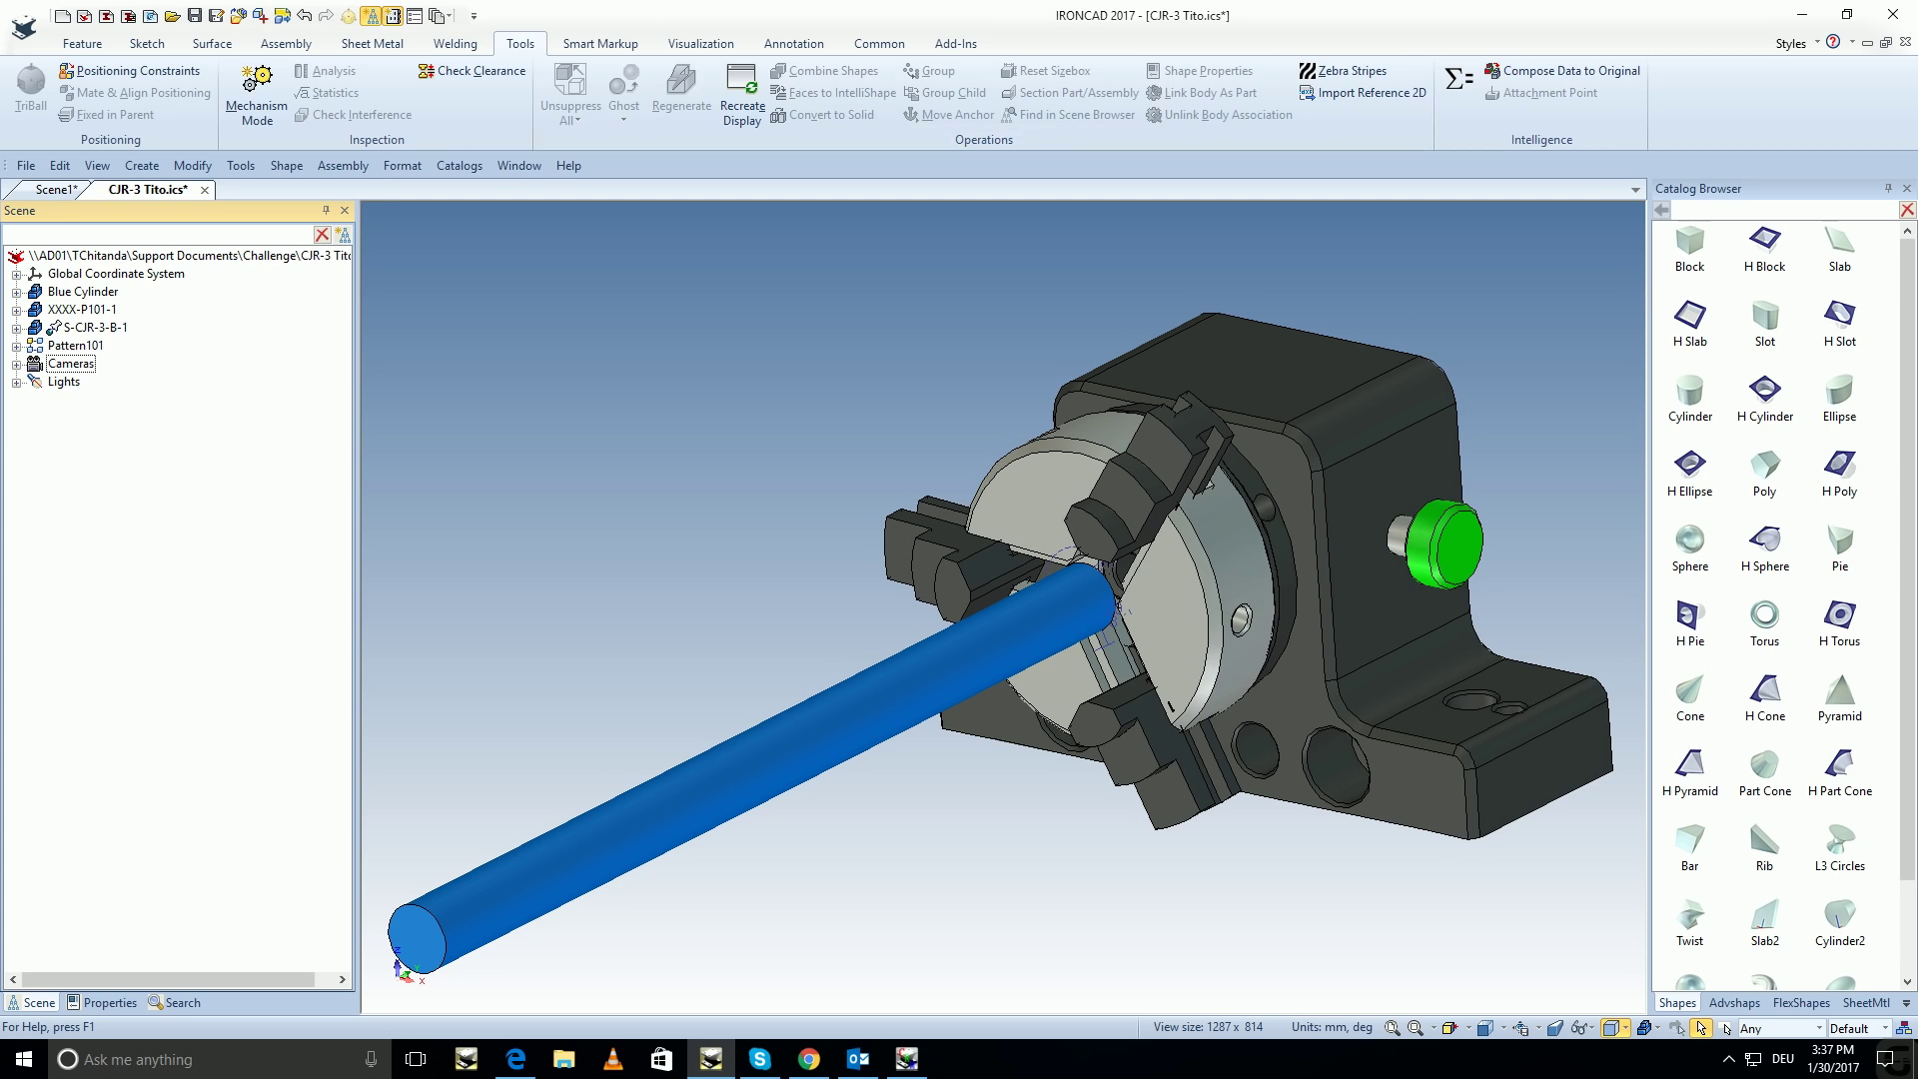
Start a Concentric positioning constraint and pick the blue shaft's axis as the first entity.
click(130, 71)
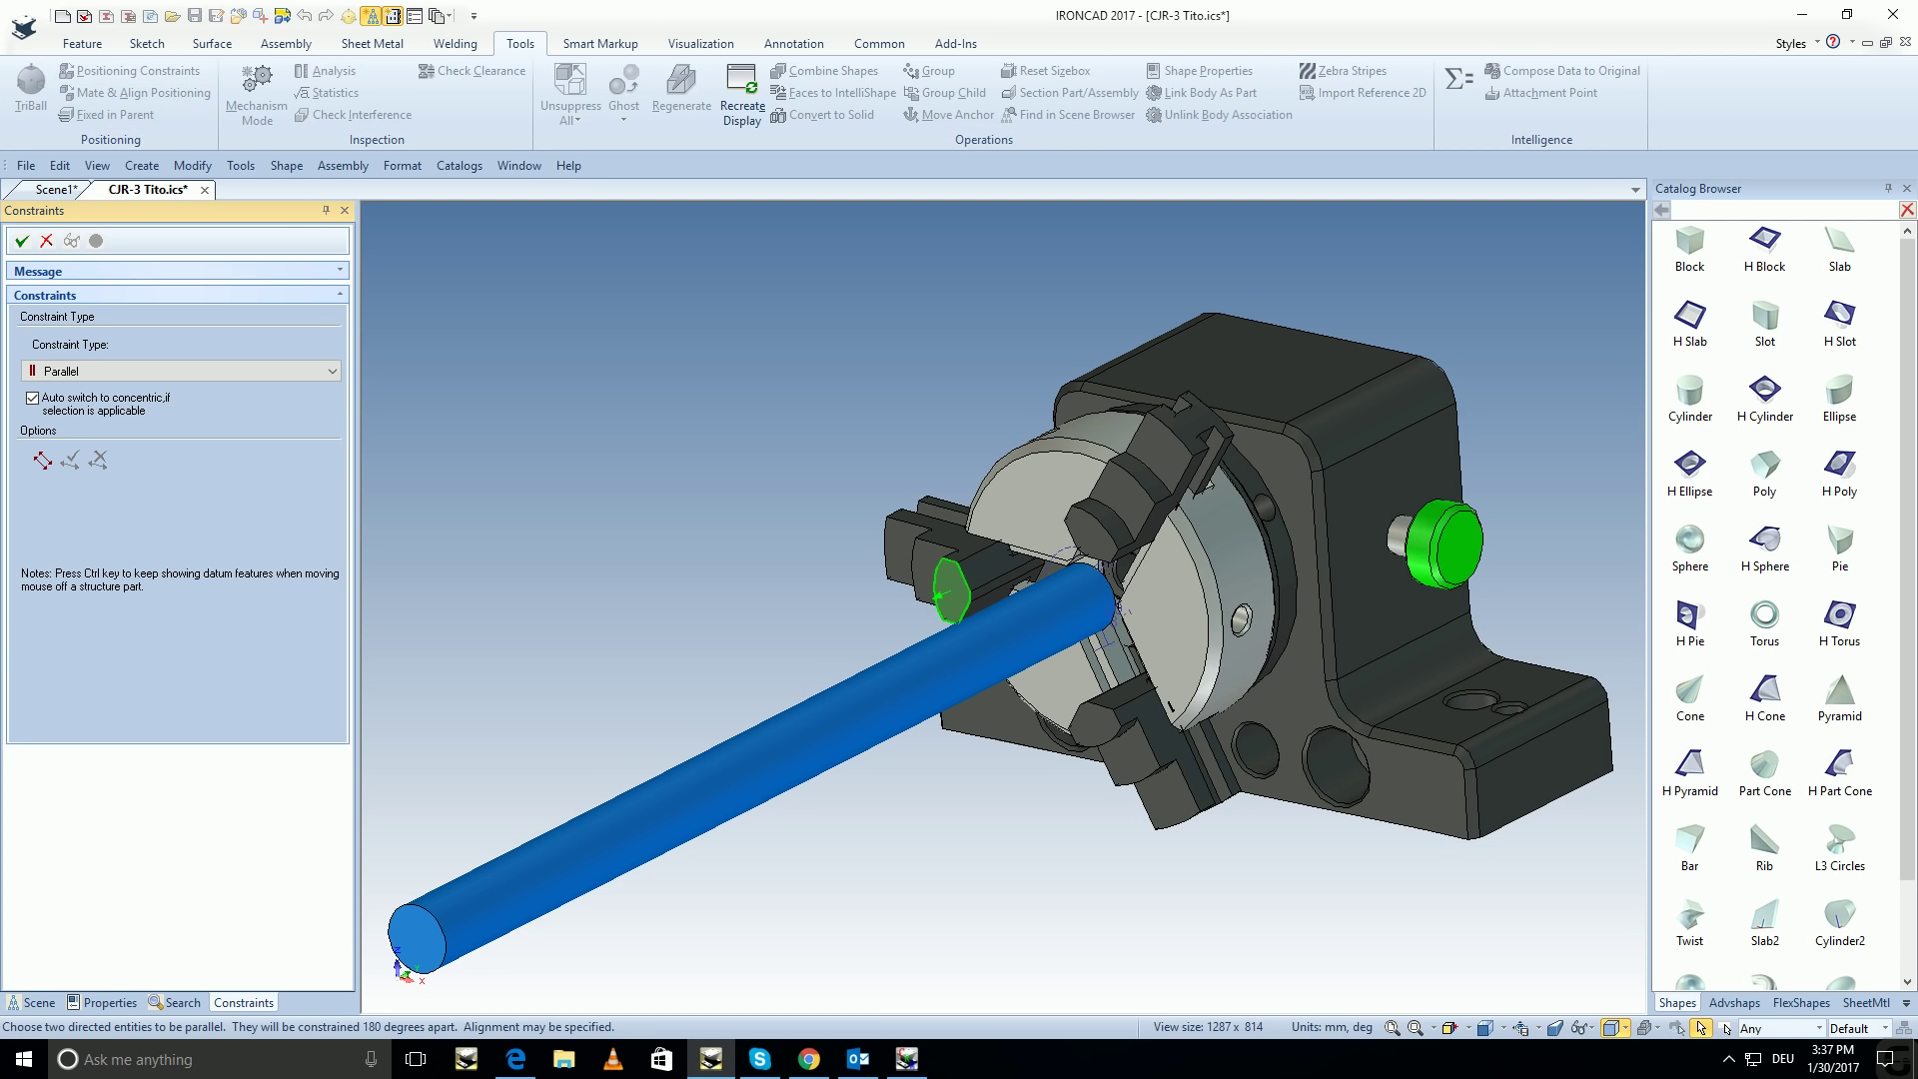
click(421, 934)
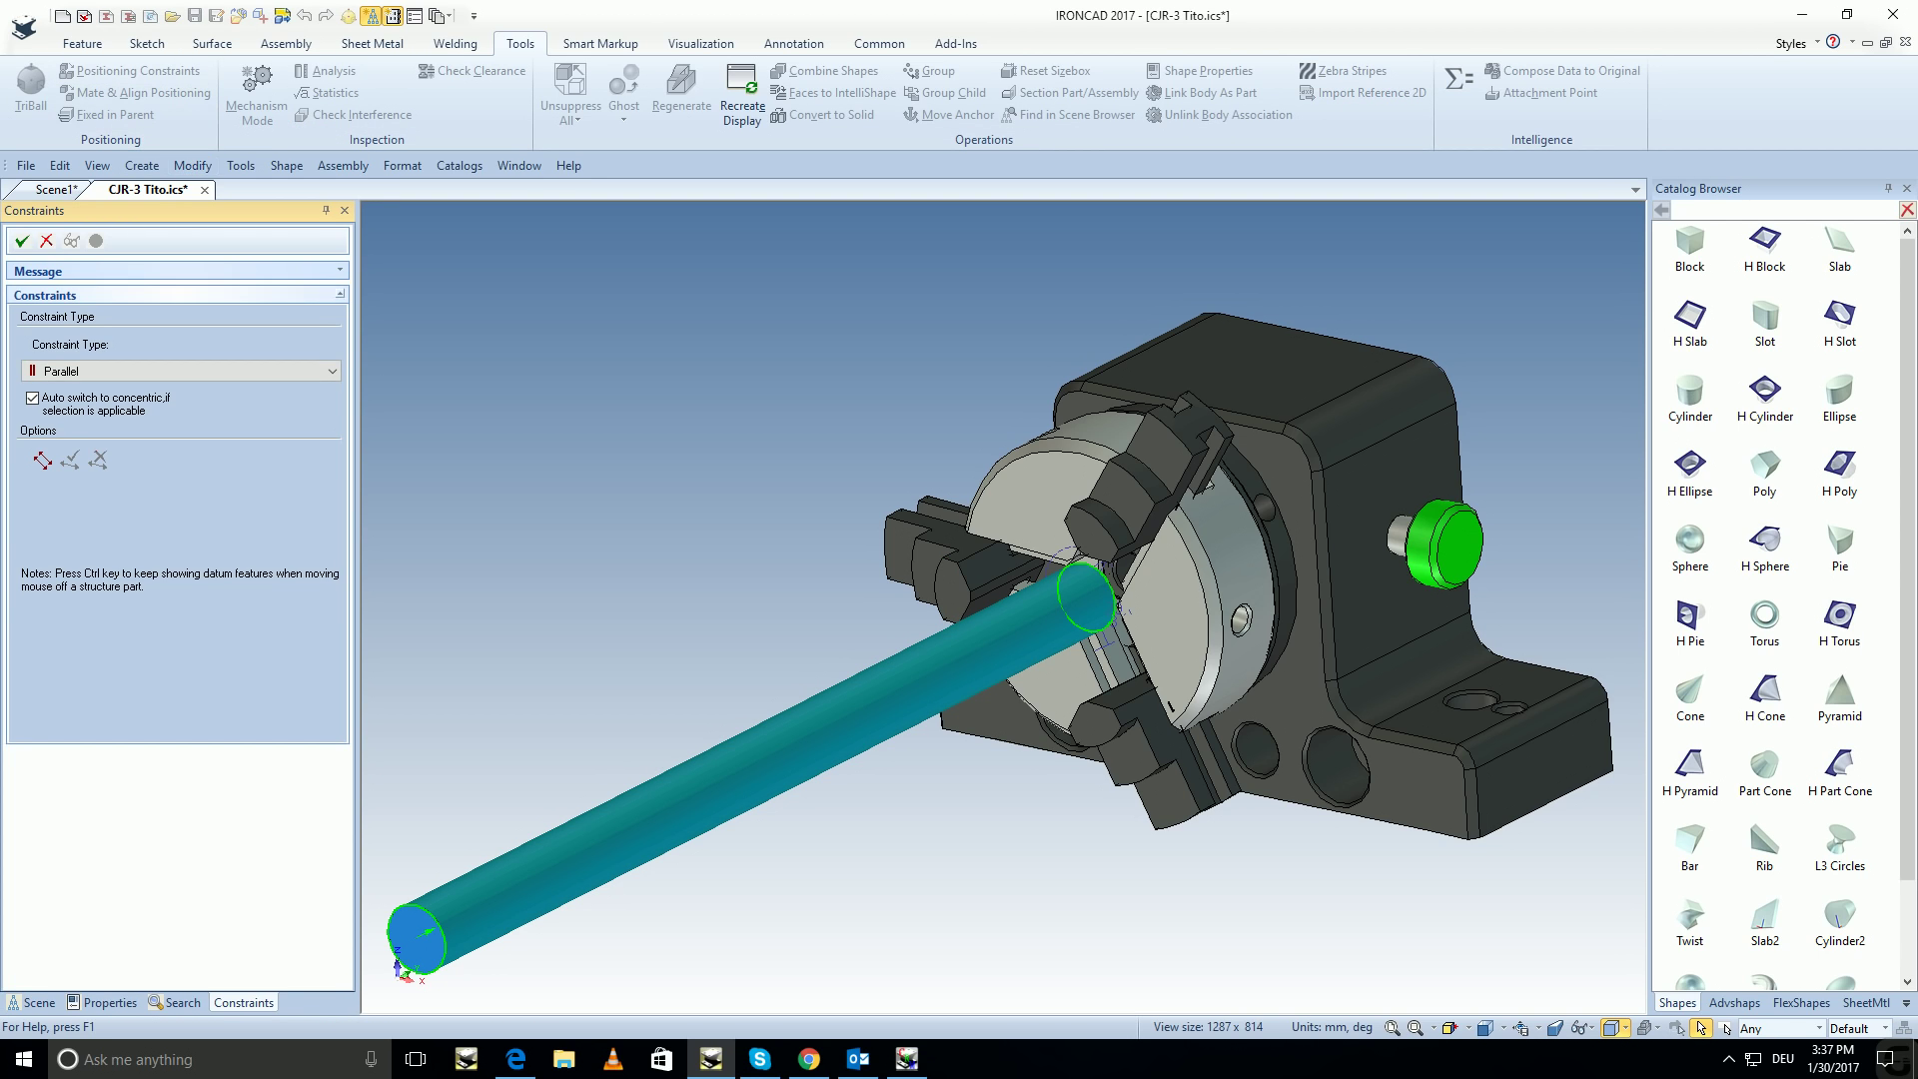
click(180, 371)
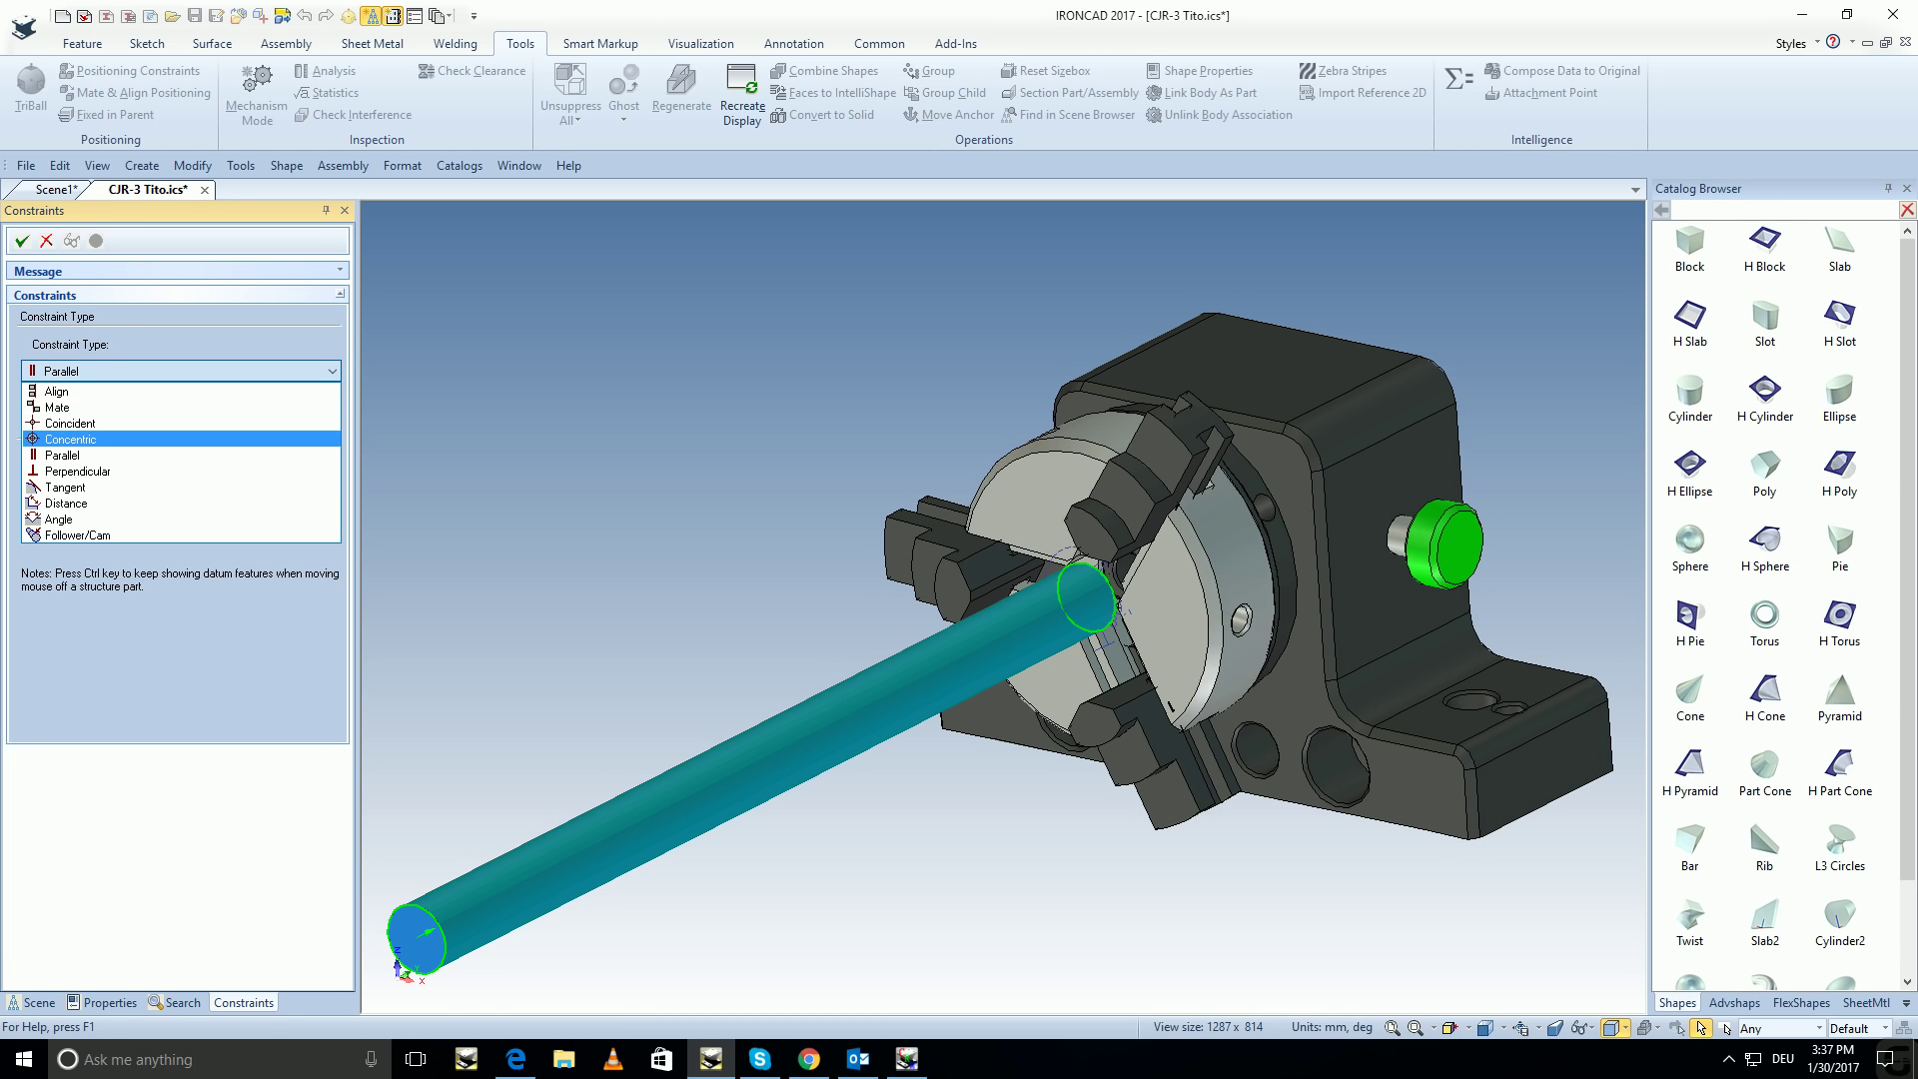
click(70, 438)
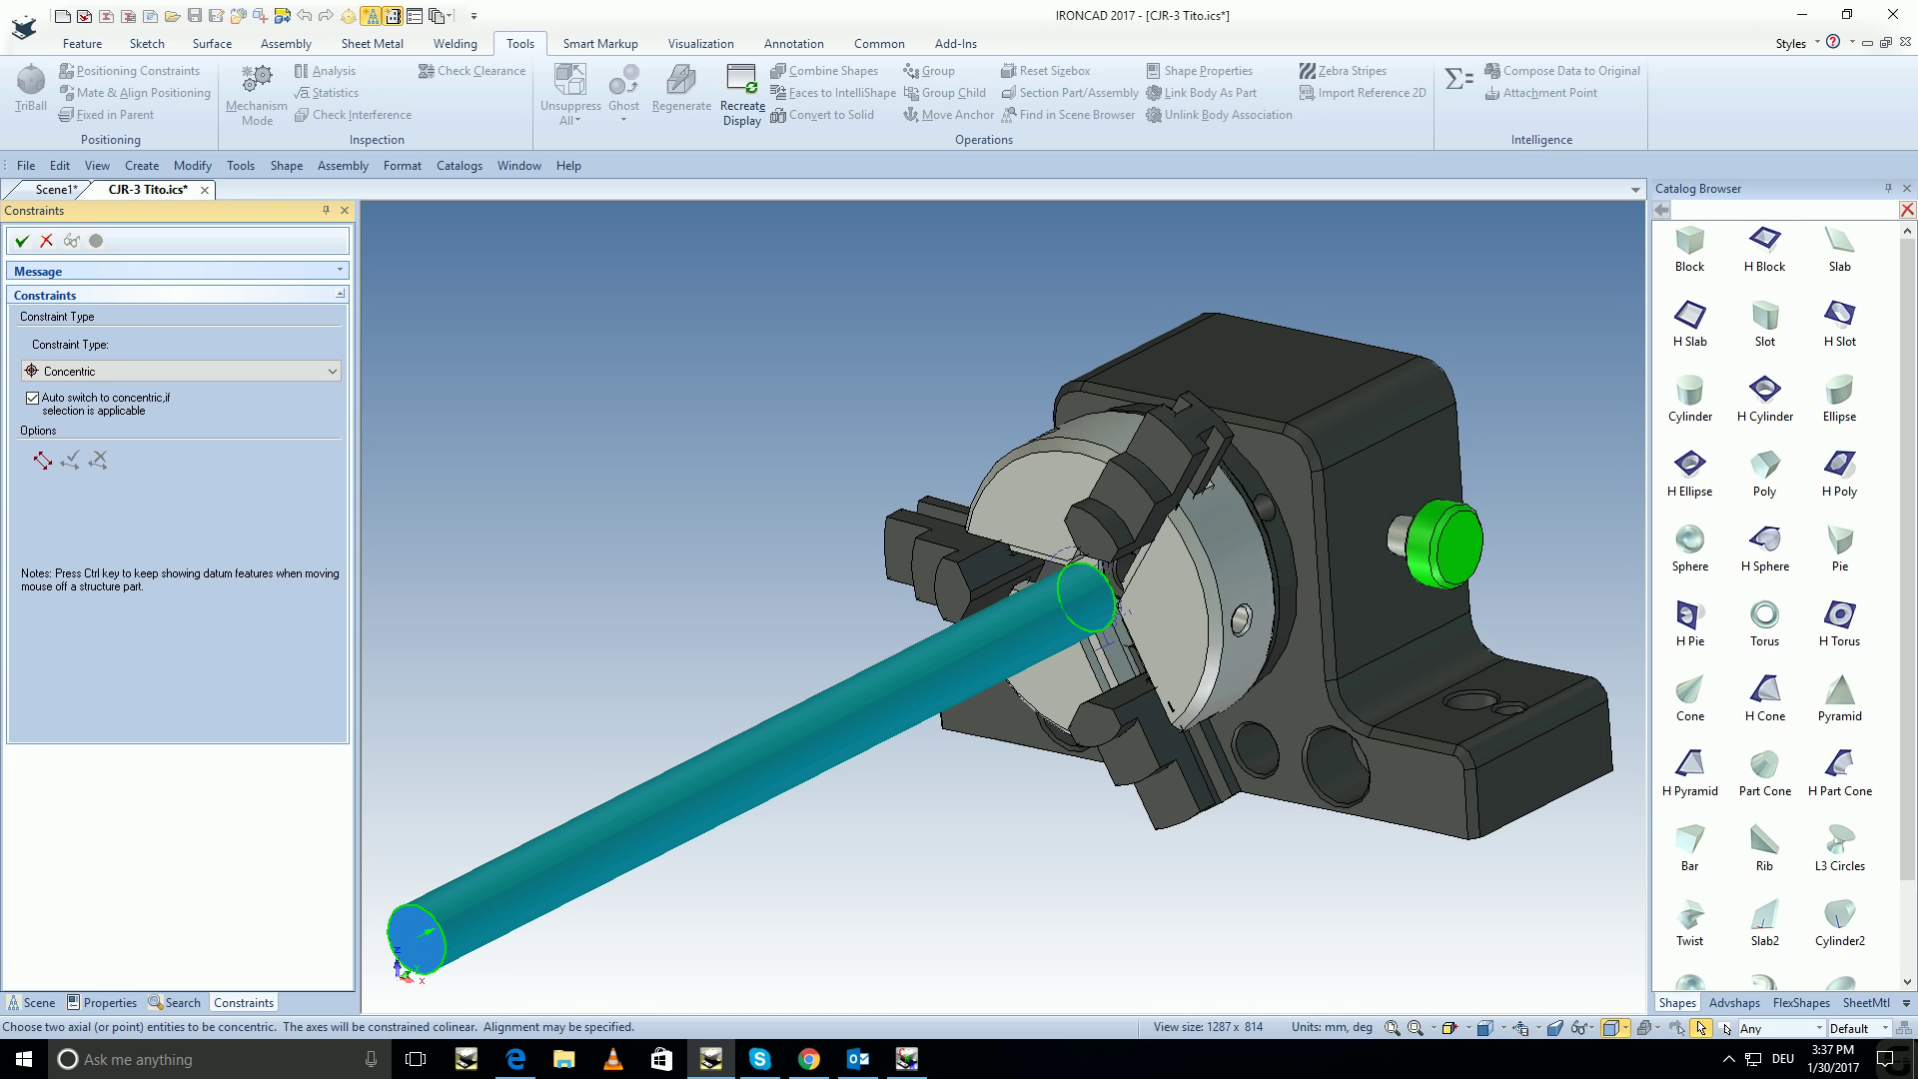
click(1094, 585)
middle_drag(1094, 584, 999, 589)
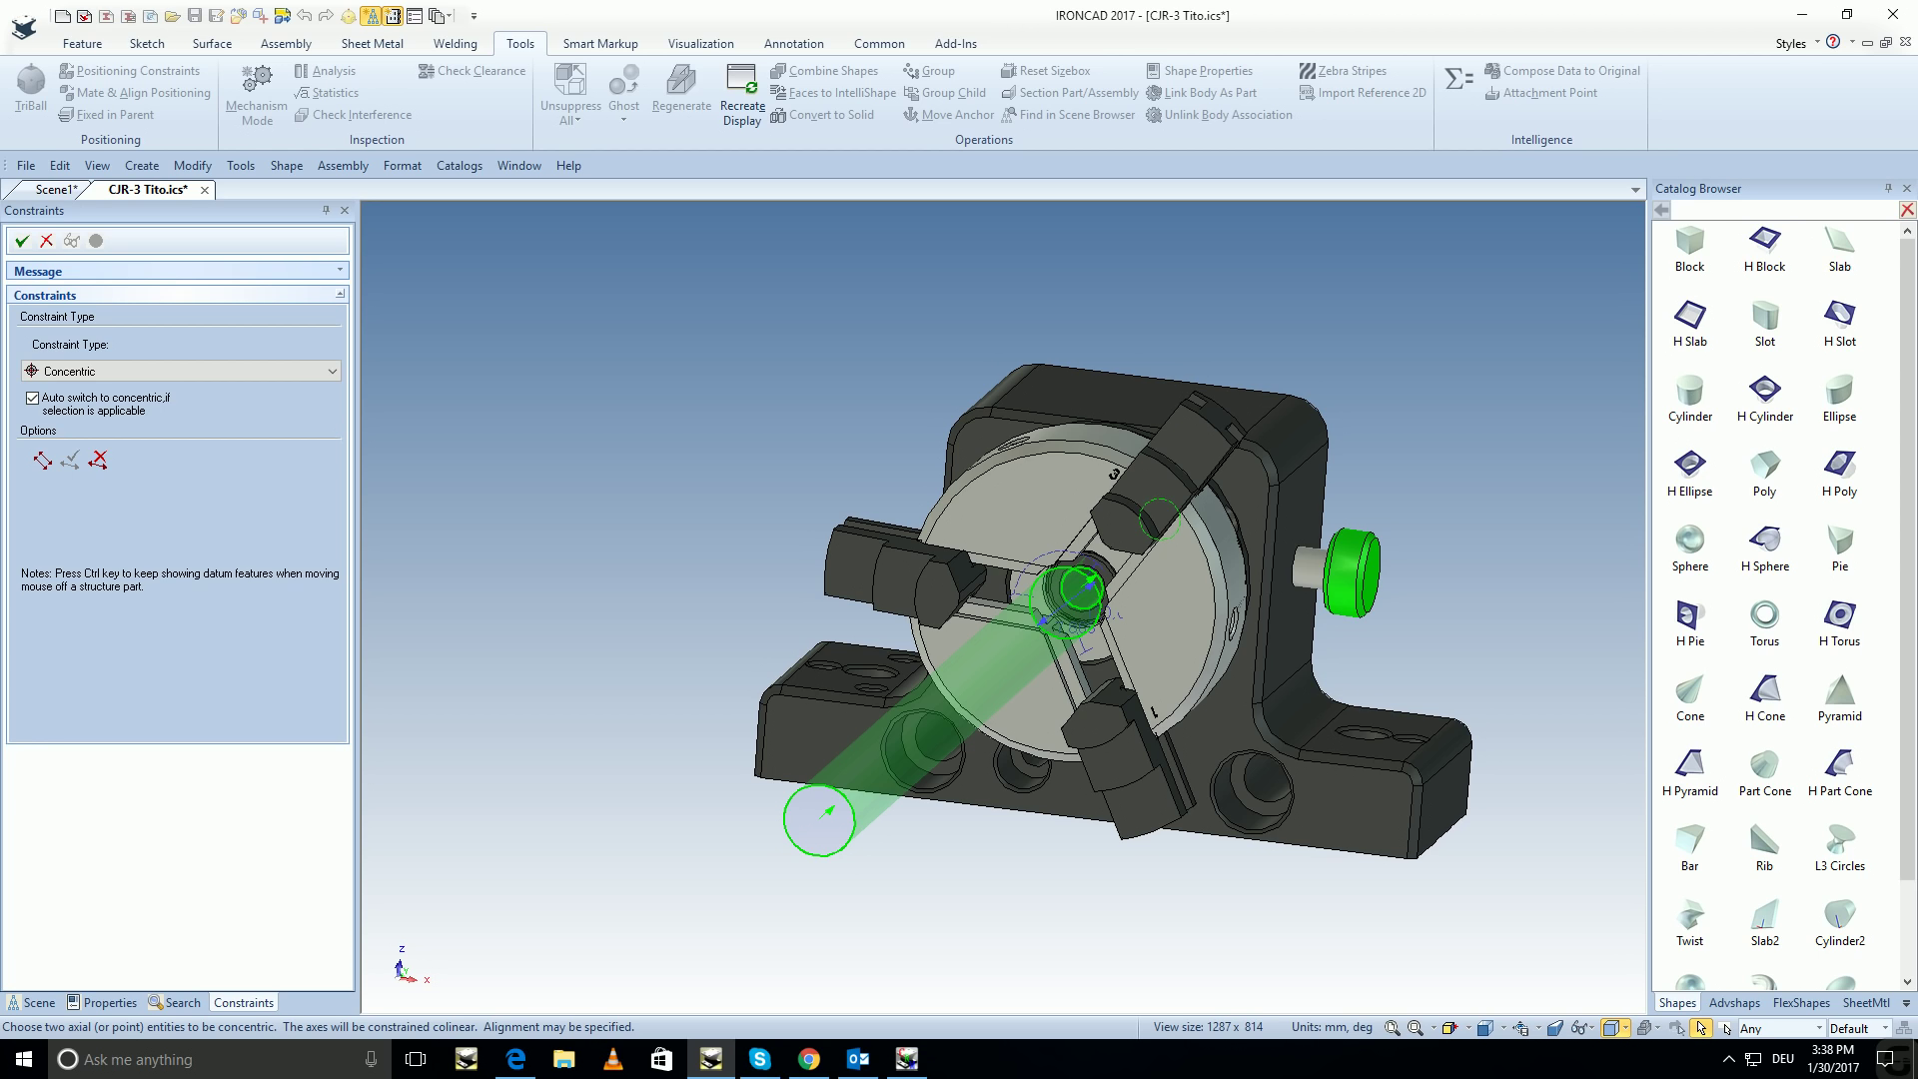
click(1080, 588)
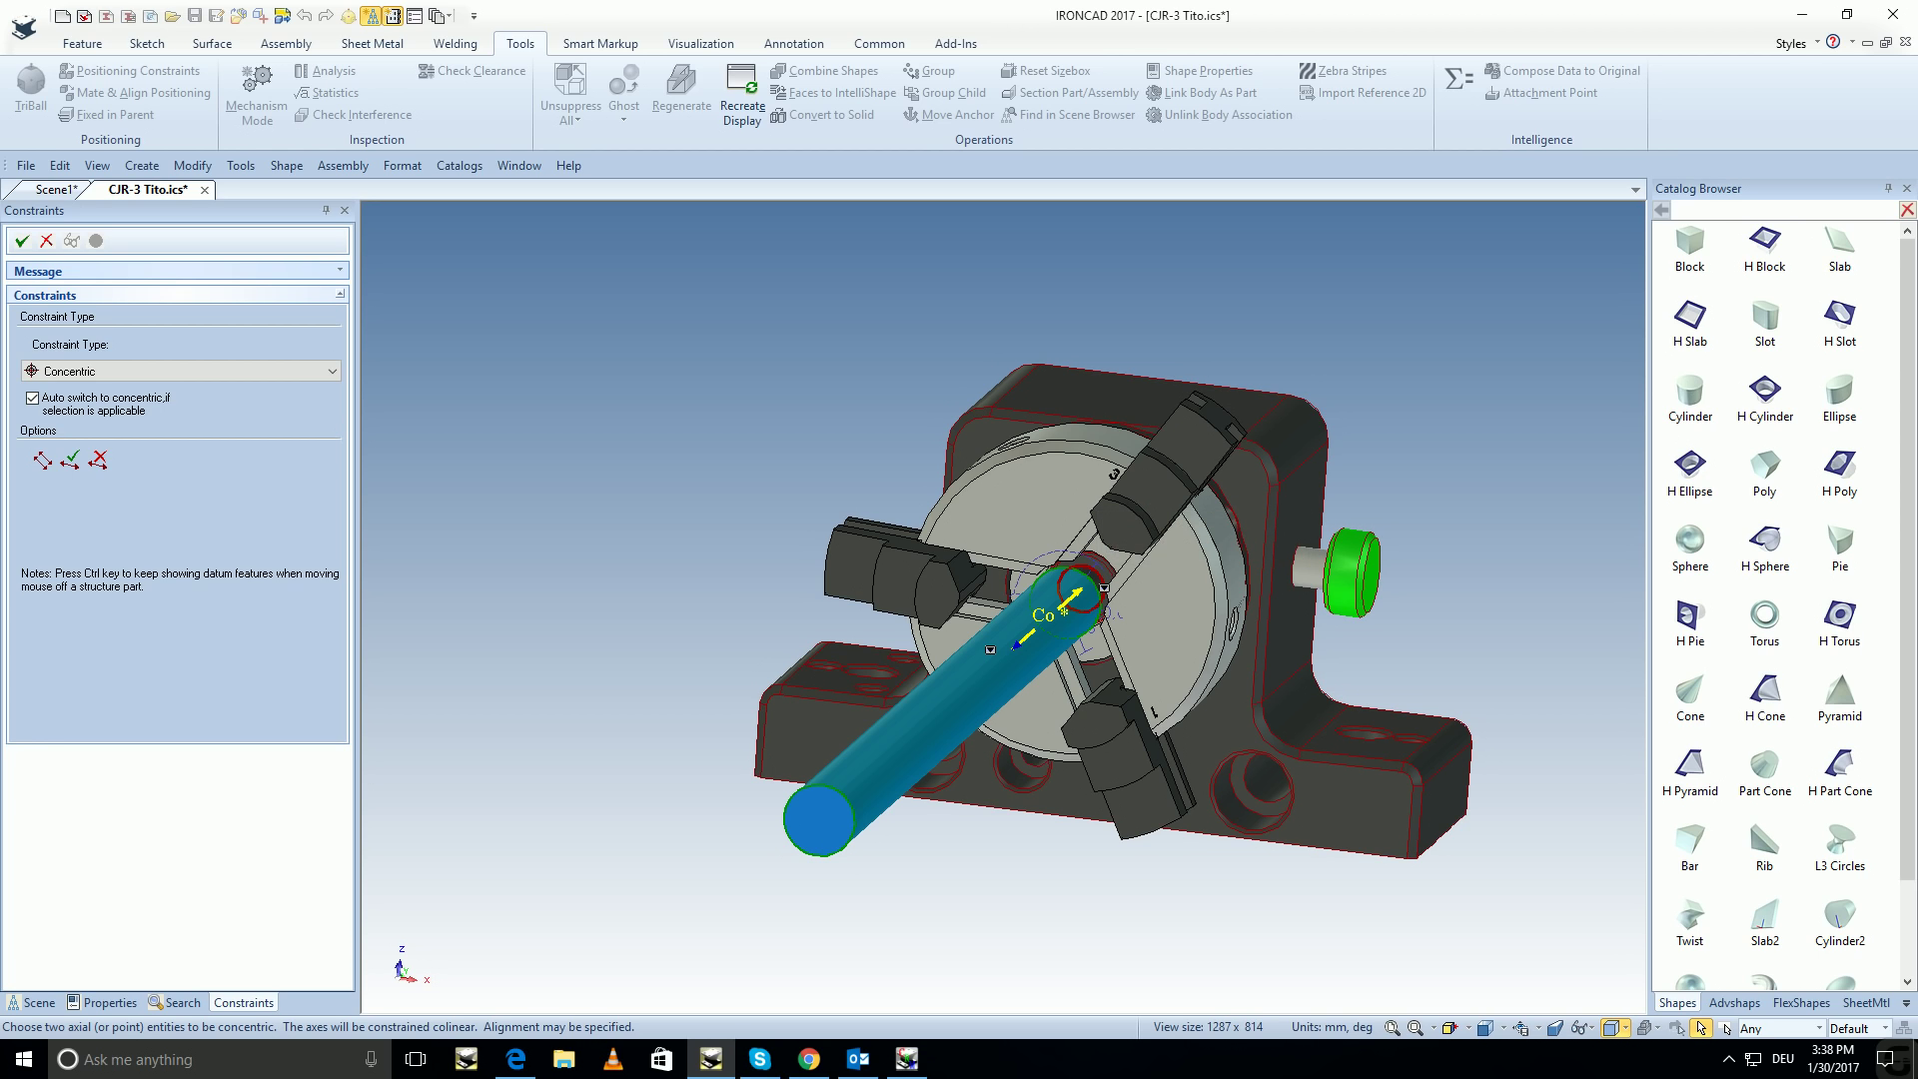
Pick the chuck's centre bore edge as the second concentric entity.
scroll(1051, 604, up, 2)
scroll(1051, 604, up, 3)
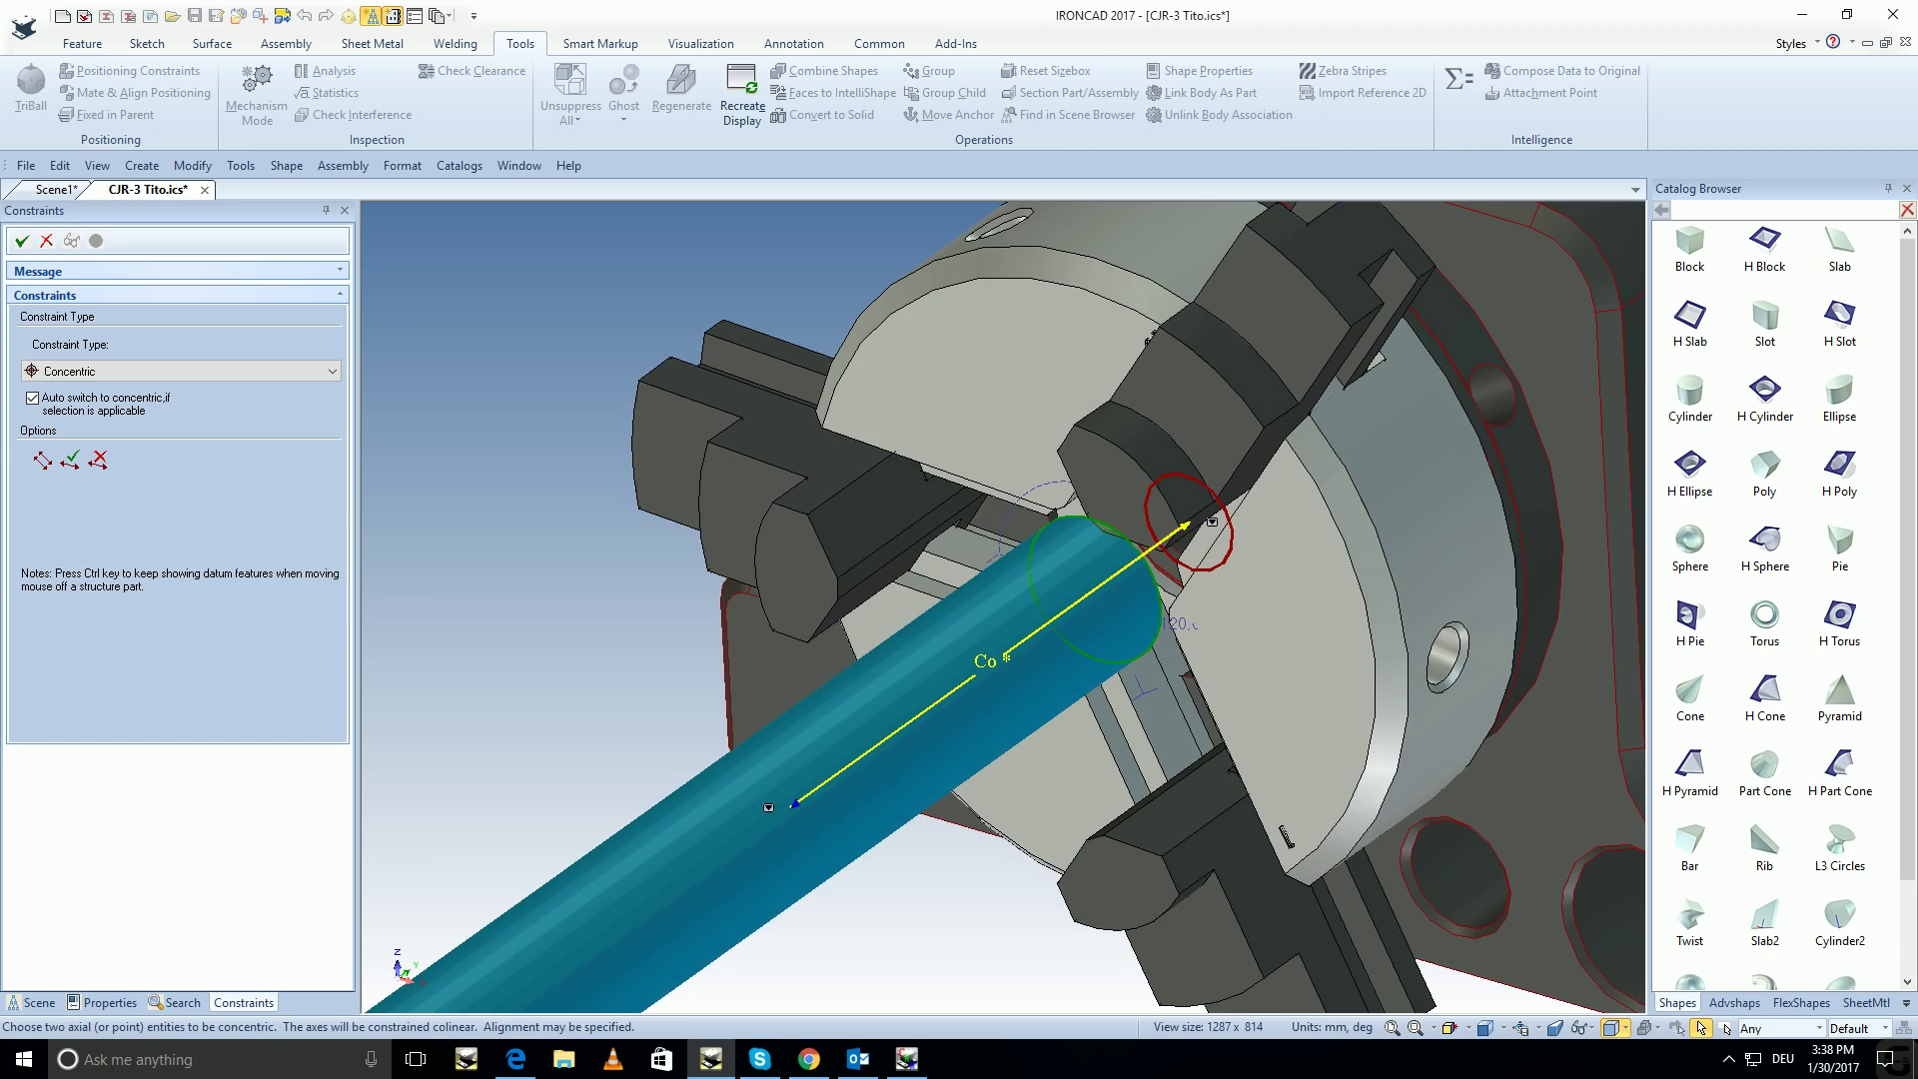
middle_drag(1049, 599, 978, 570)
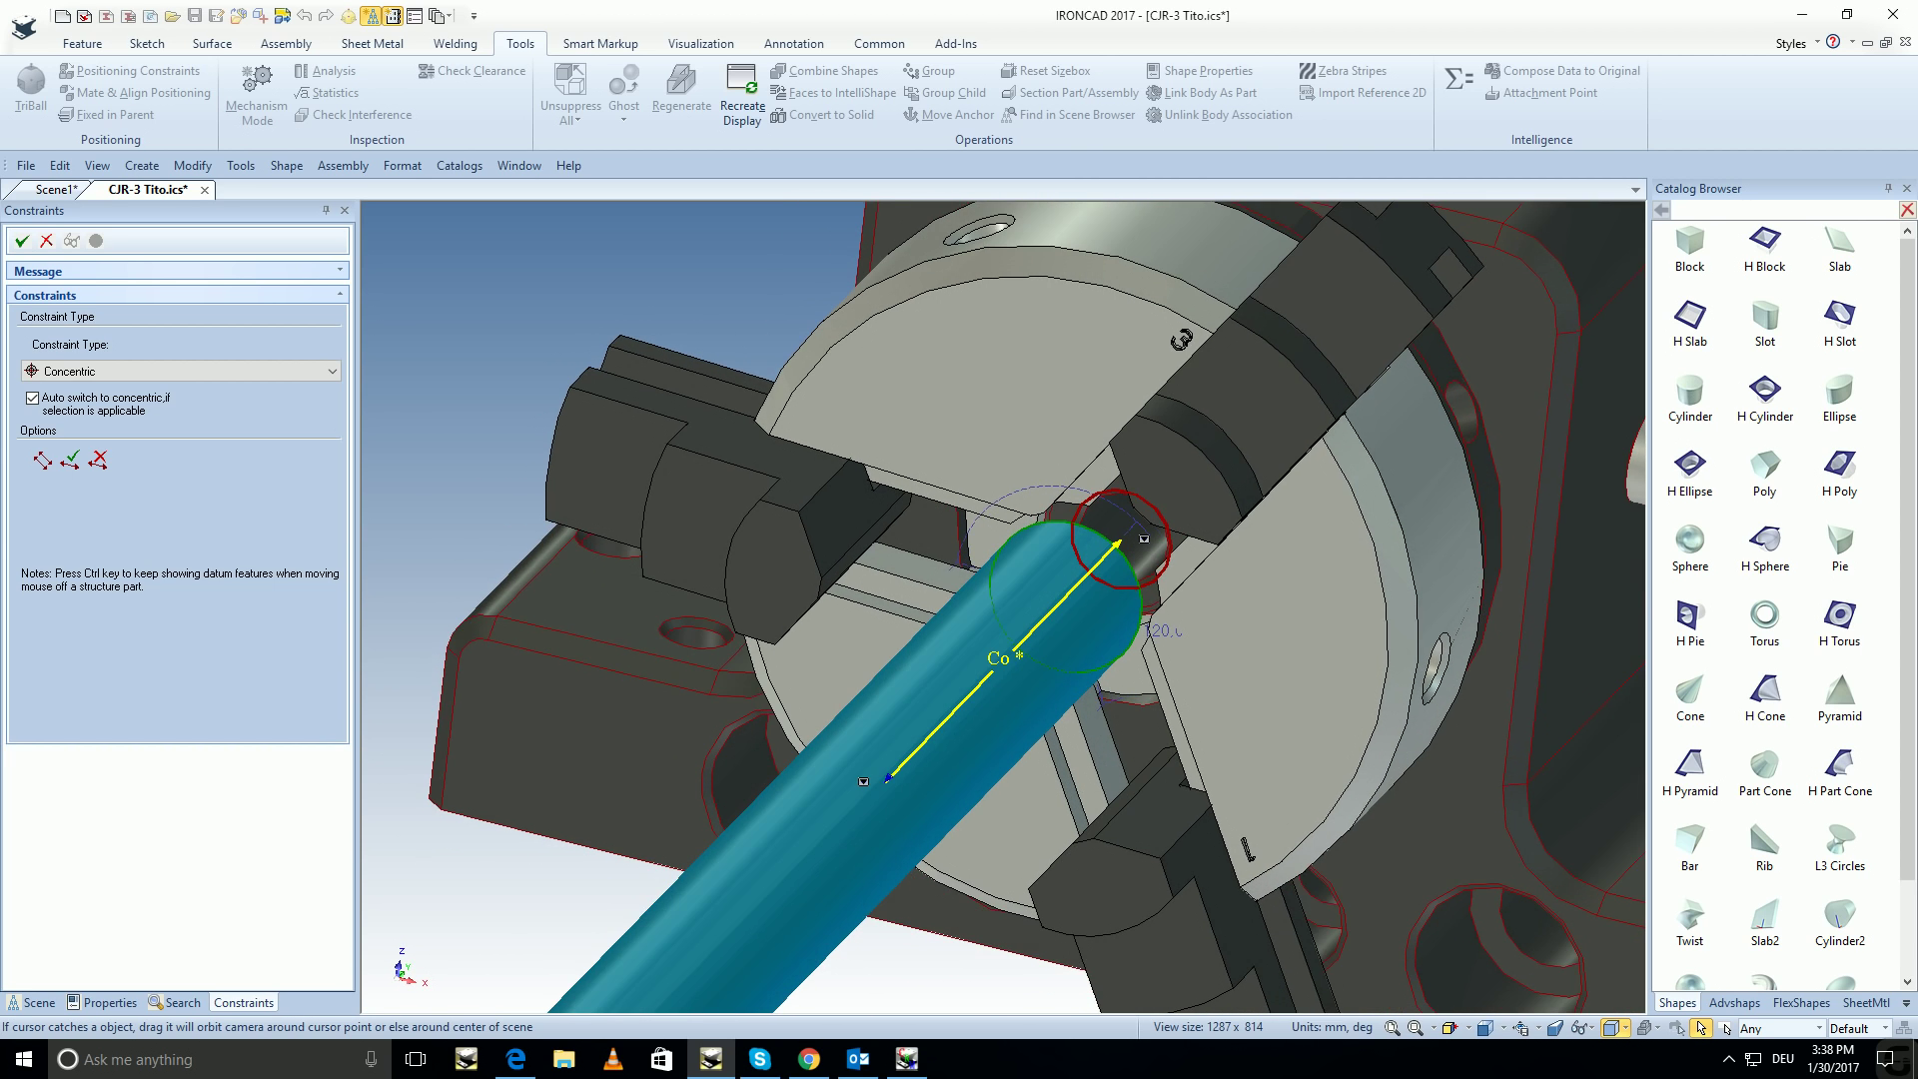
scroll(1068, 515, up, 3)
middle_drag(1191, 560, 1136, 598)
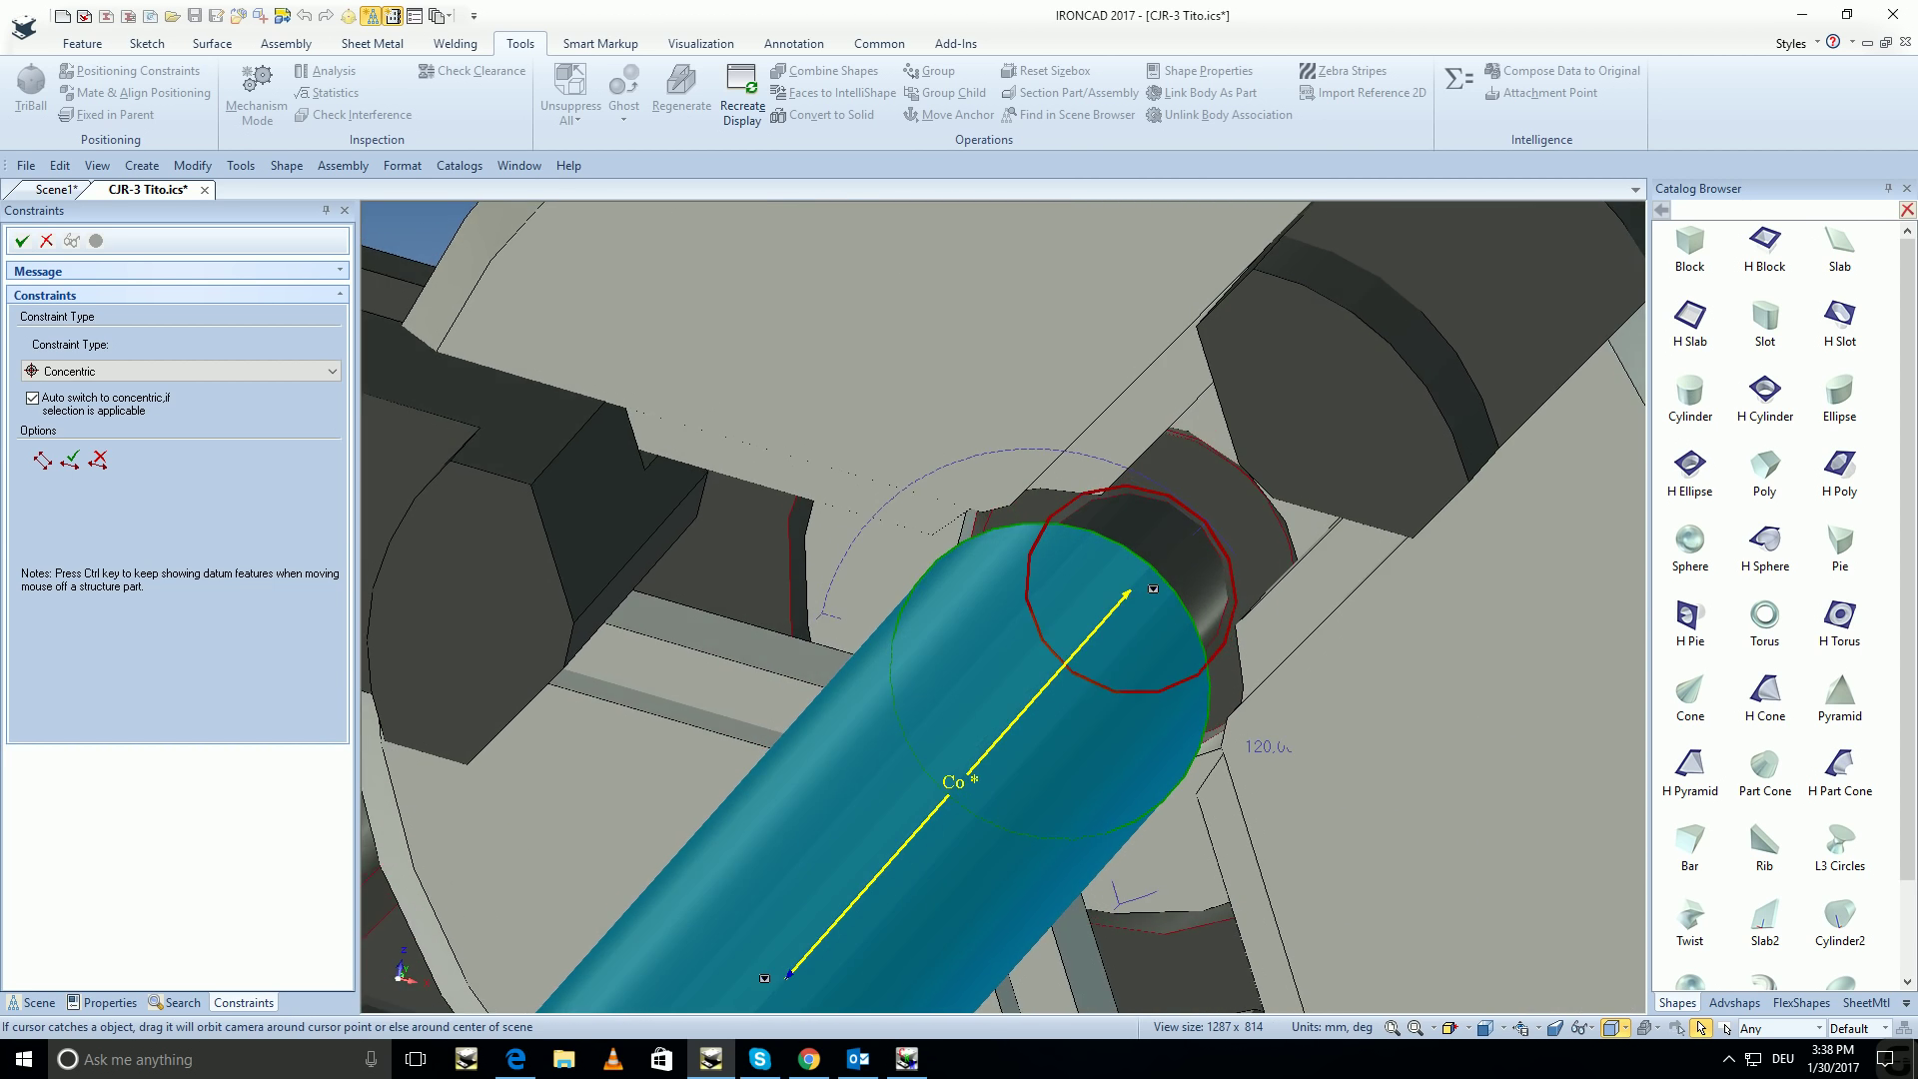
click(1136, 598)
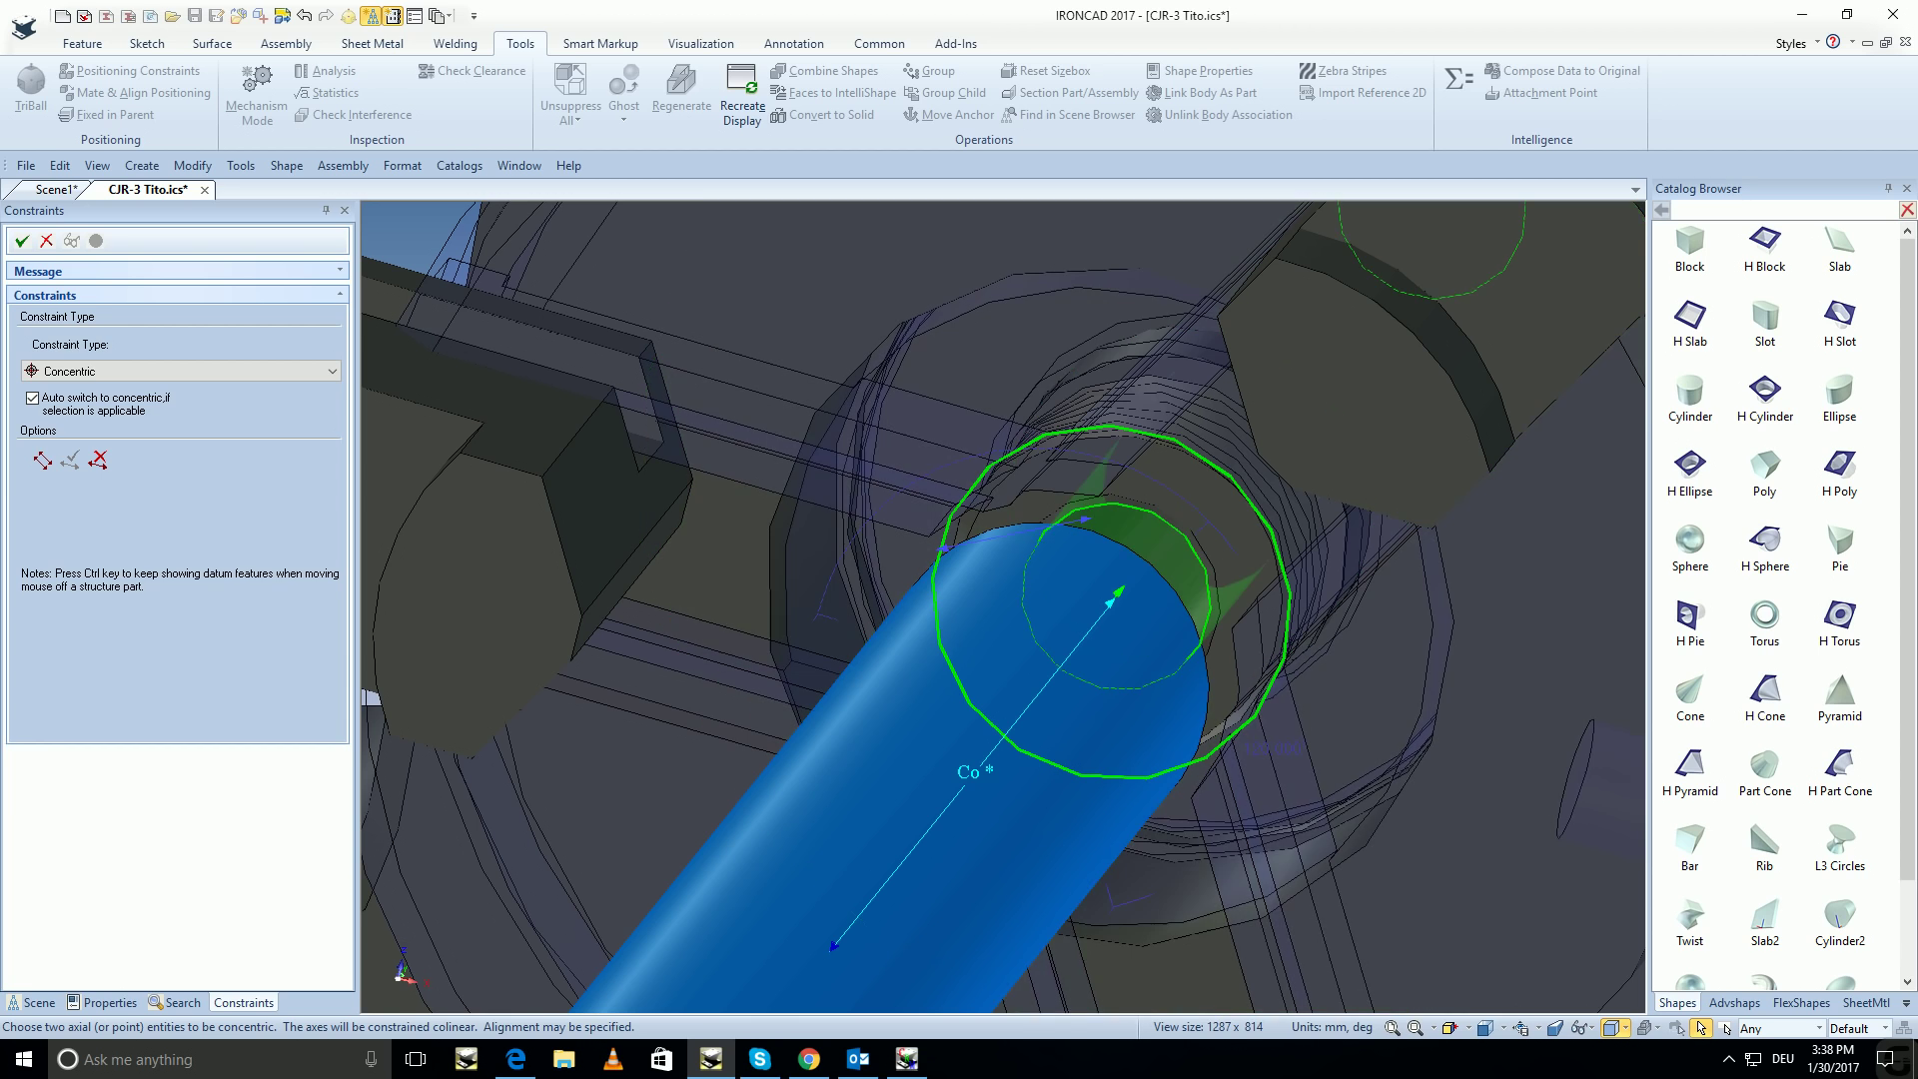
scroll(1029, 609, down, 2)
scroll(1028, 610, down, 5)
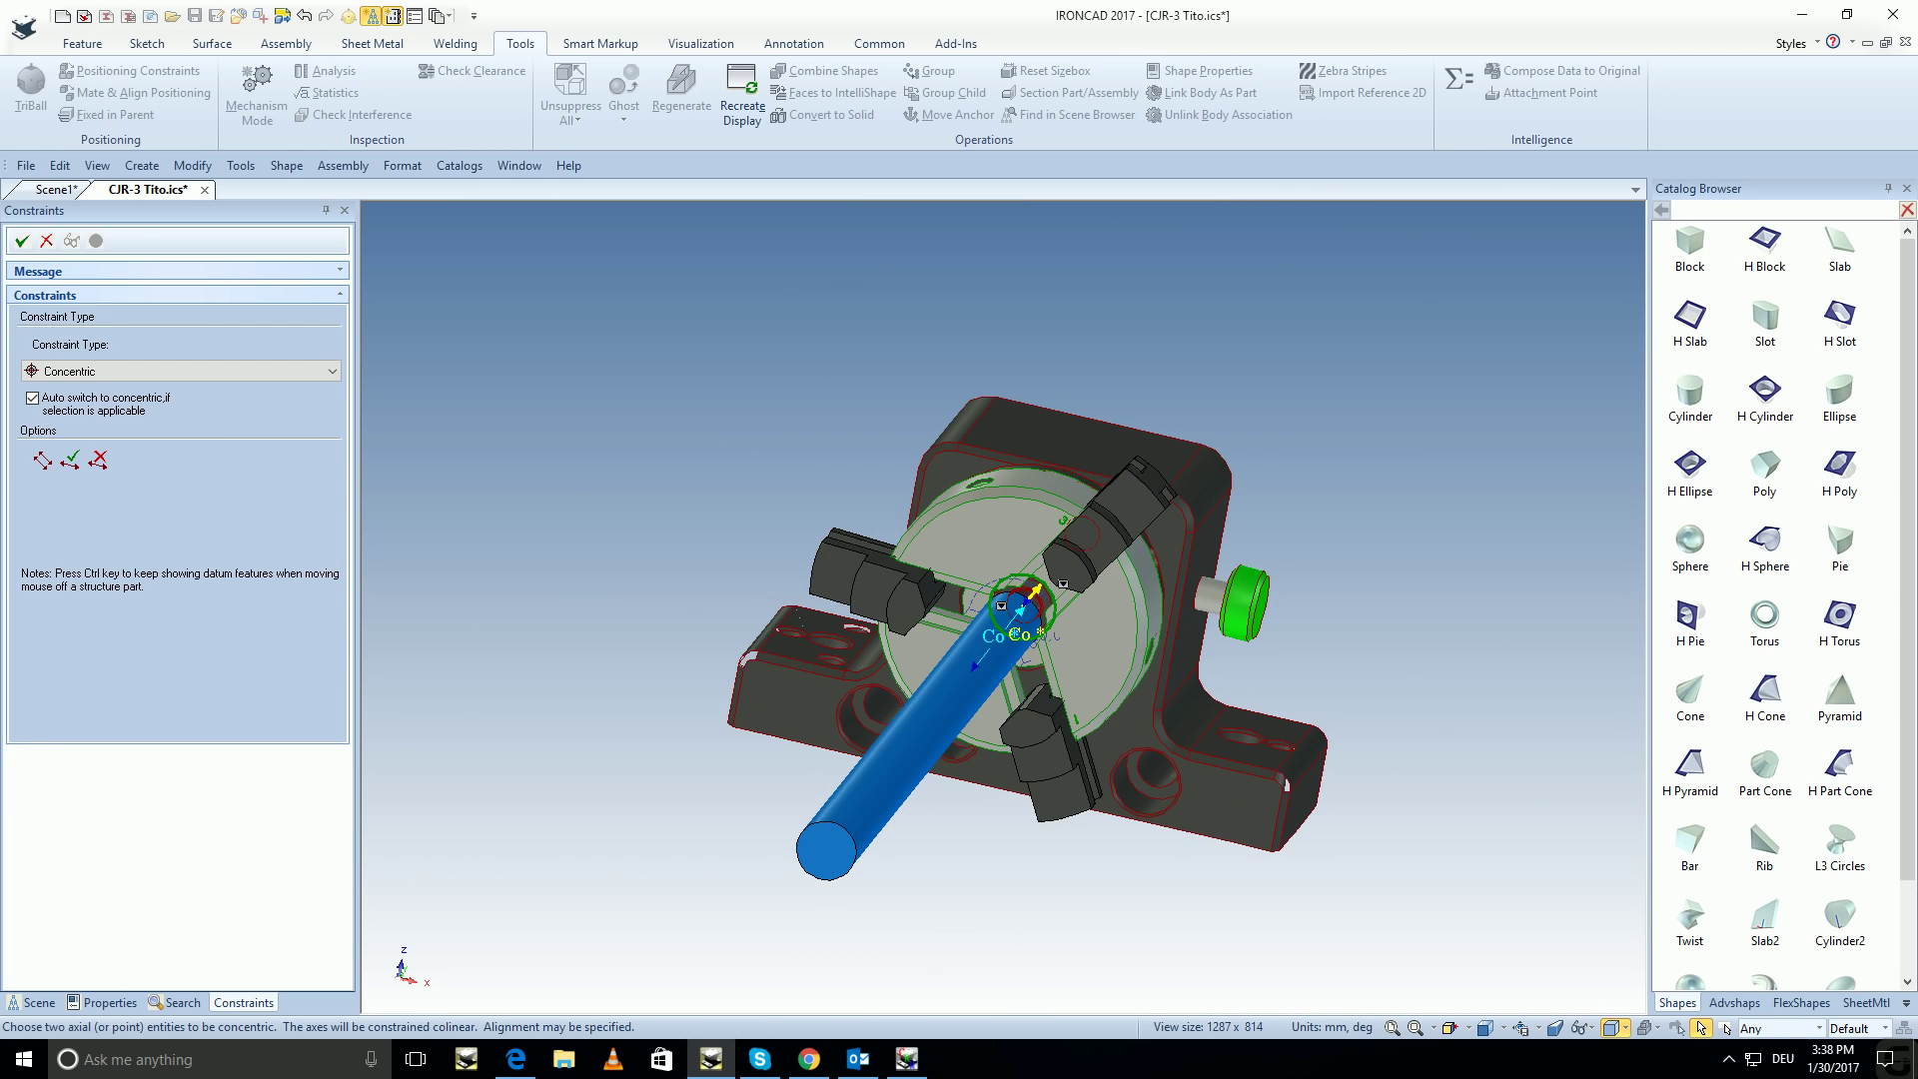
middle_drag(1019, 619, 1069, 610)
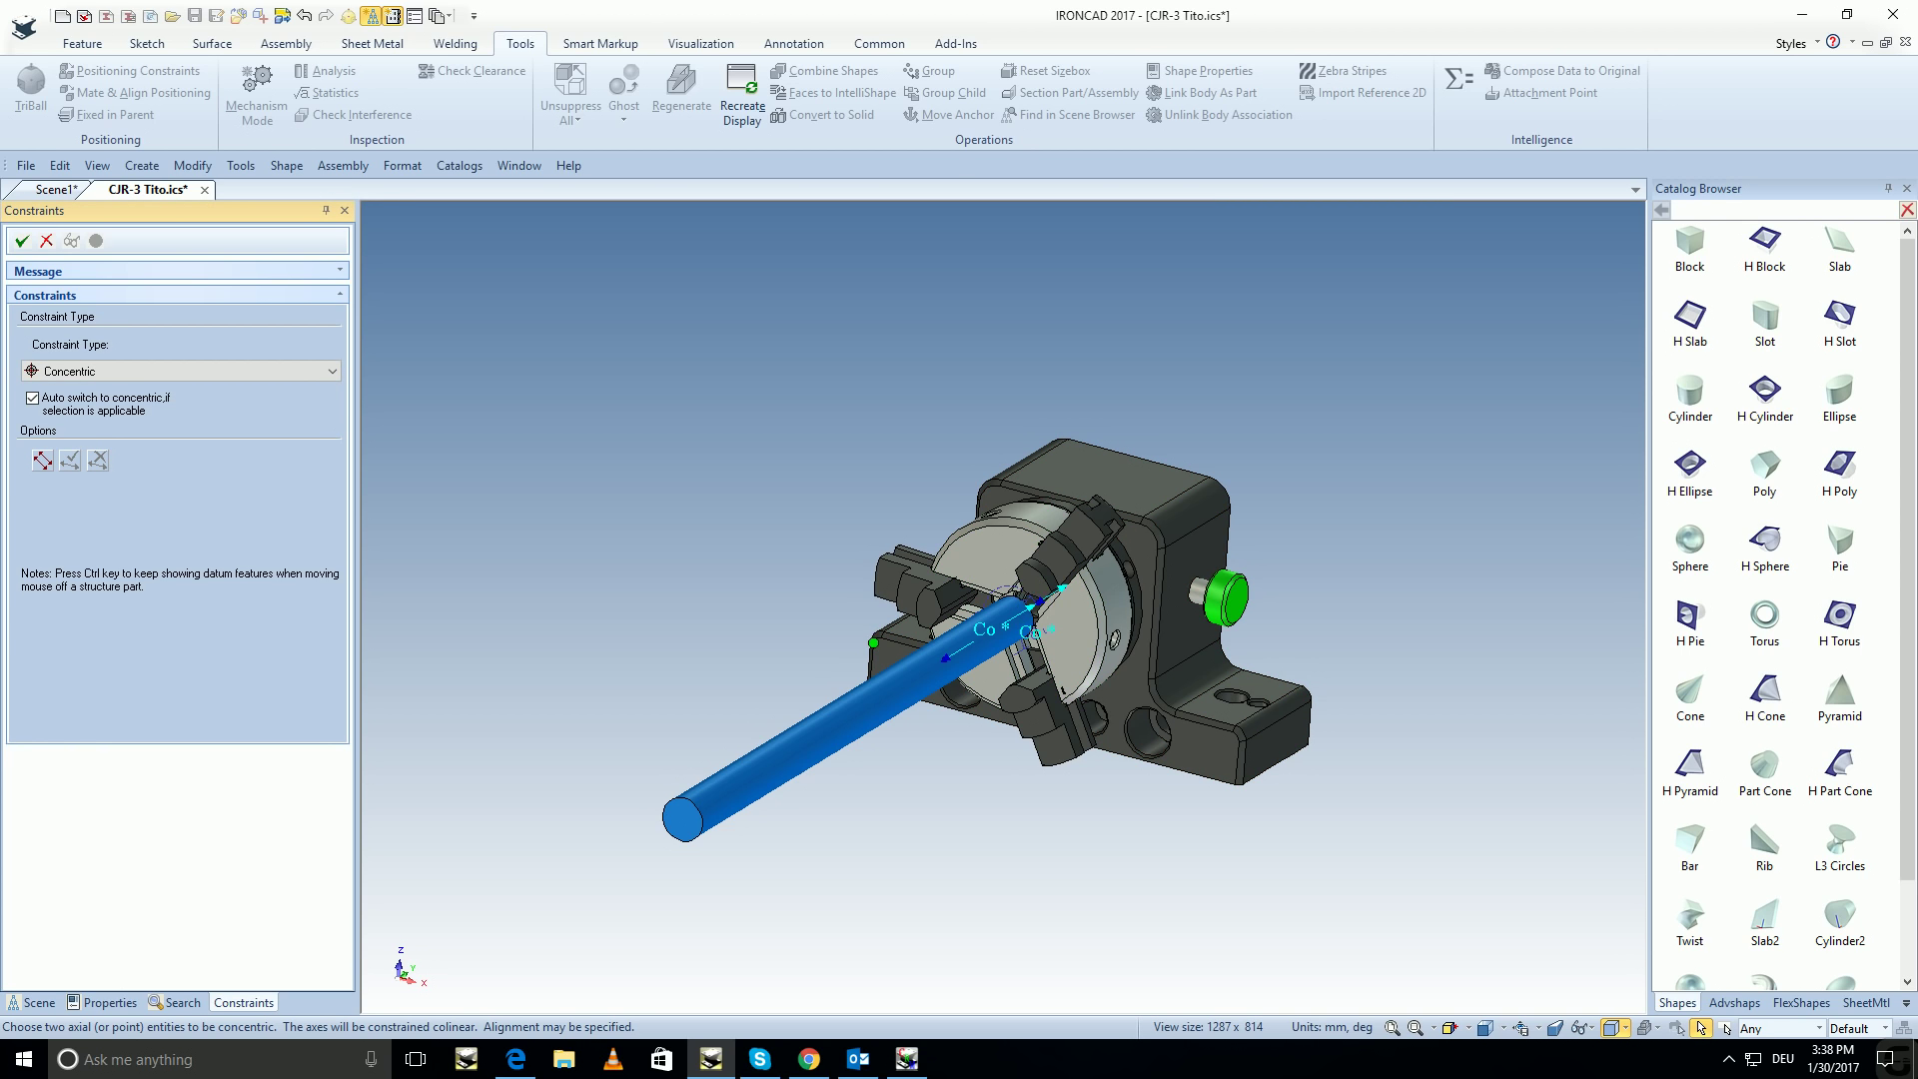
Pick two jaw faces for a constraint and change its type from Align to Mate.
scroll(1009, 669, up, 2)
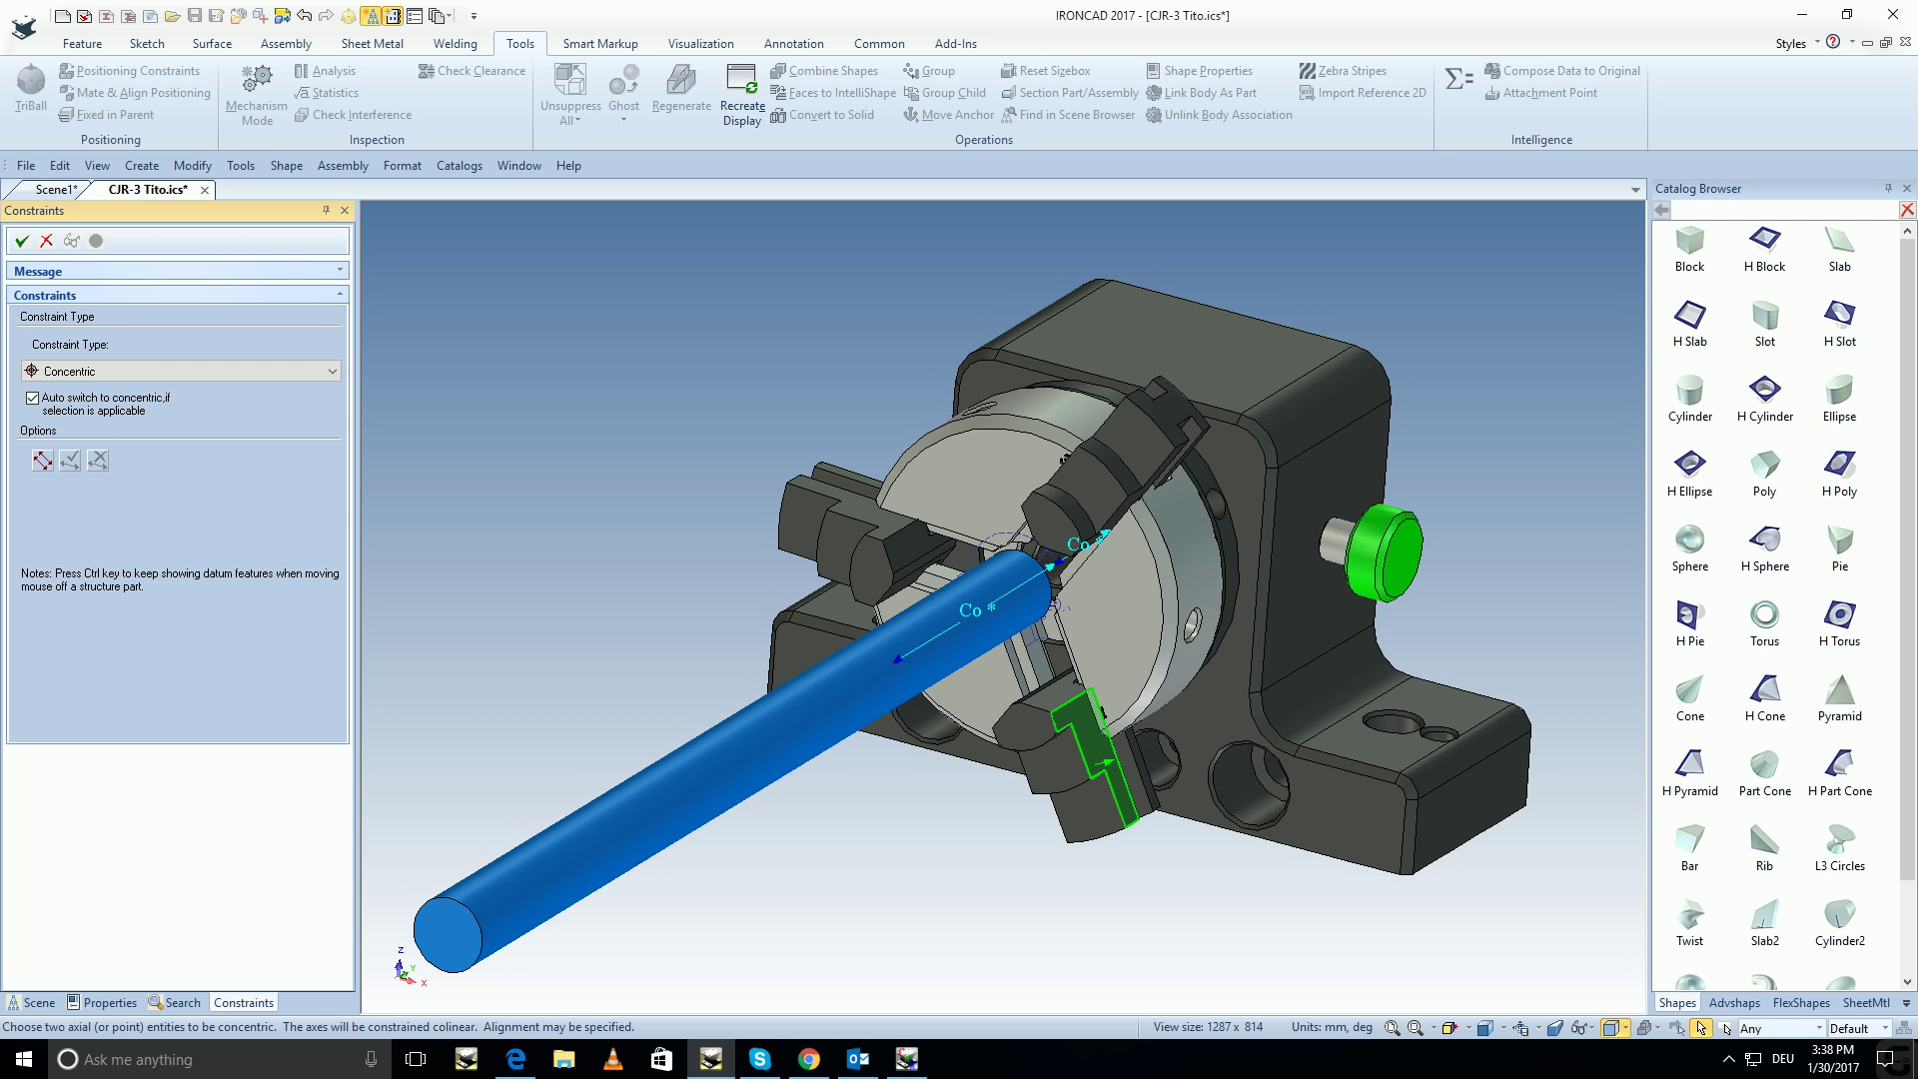
click(1099, 759)
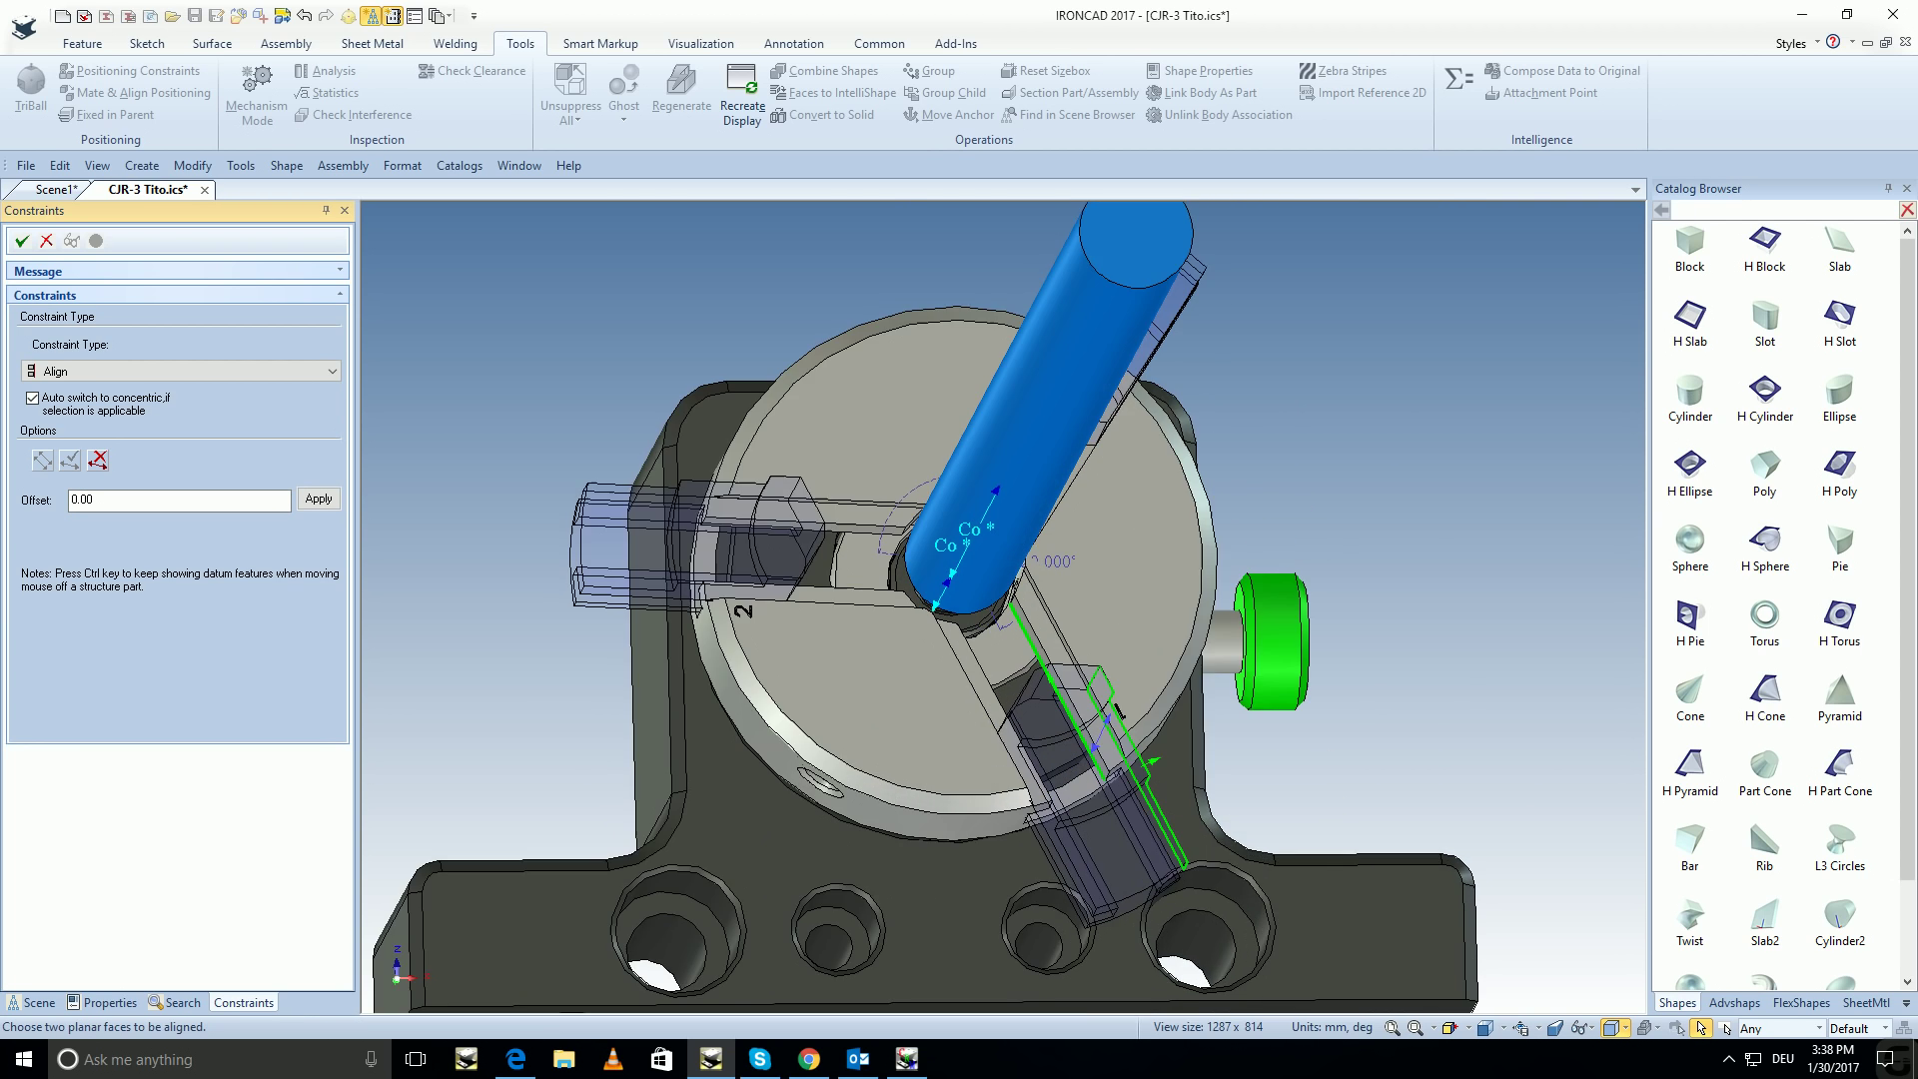
scroll(1119, 711, up, 3)
middle_drag(1119, 711, 1144, 789)
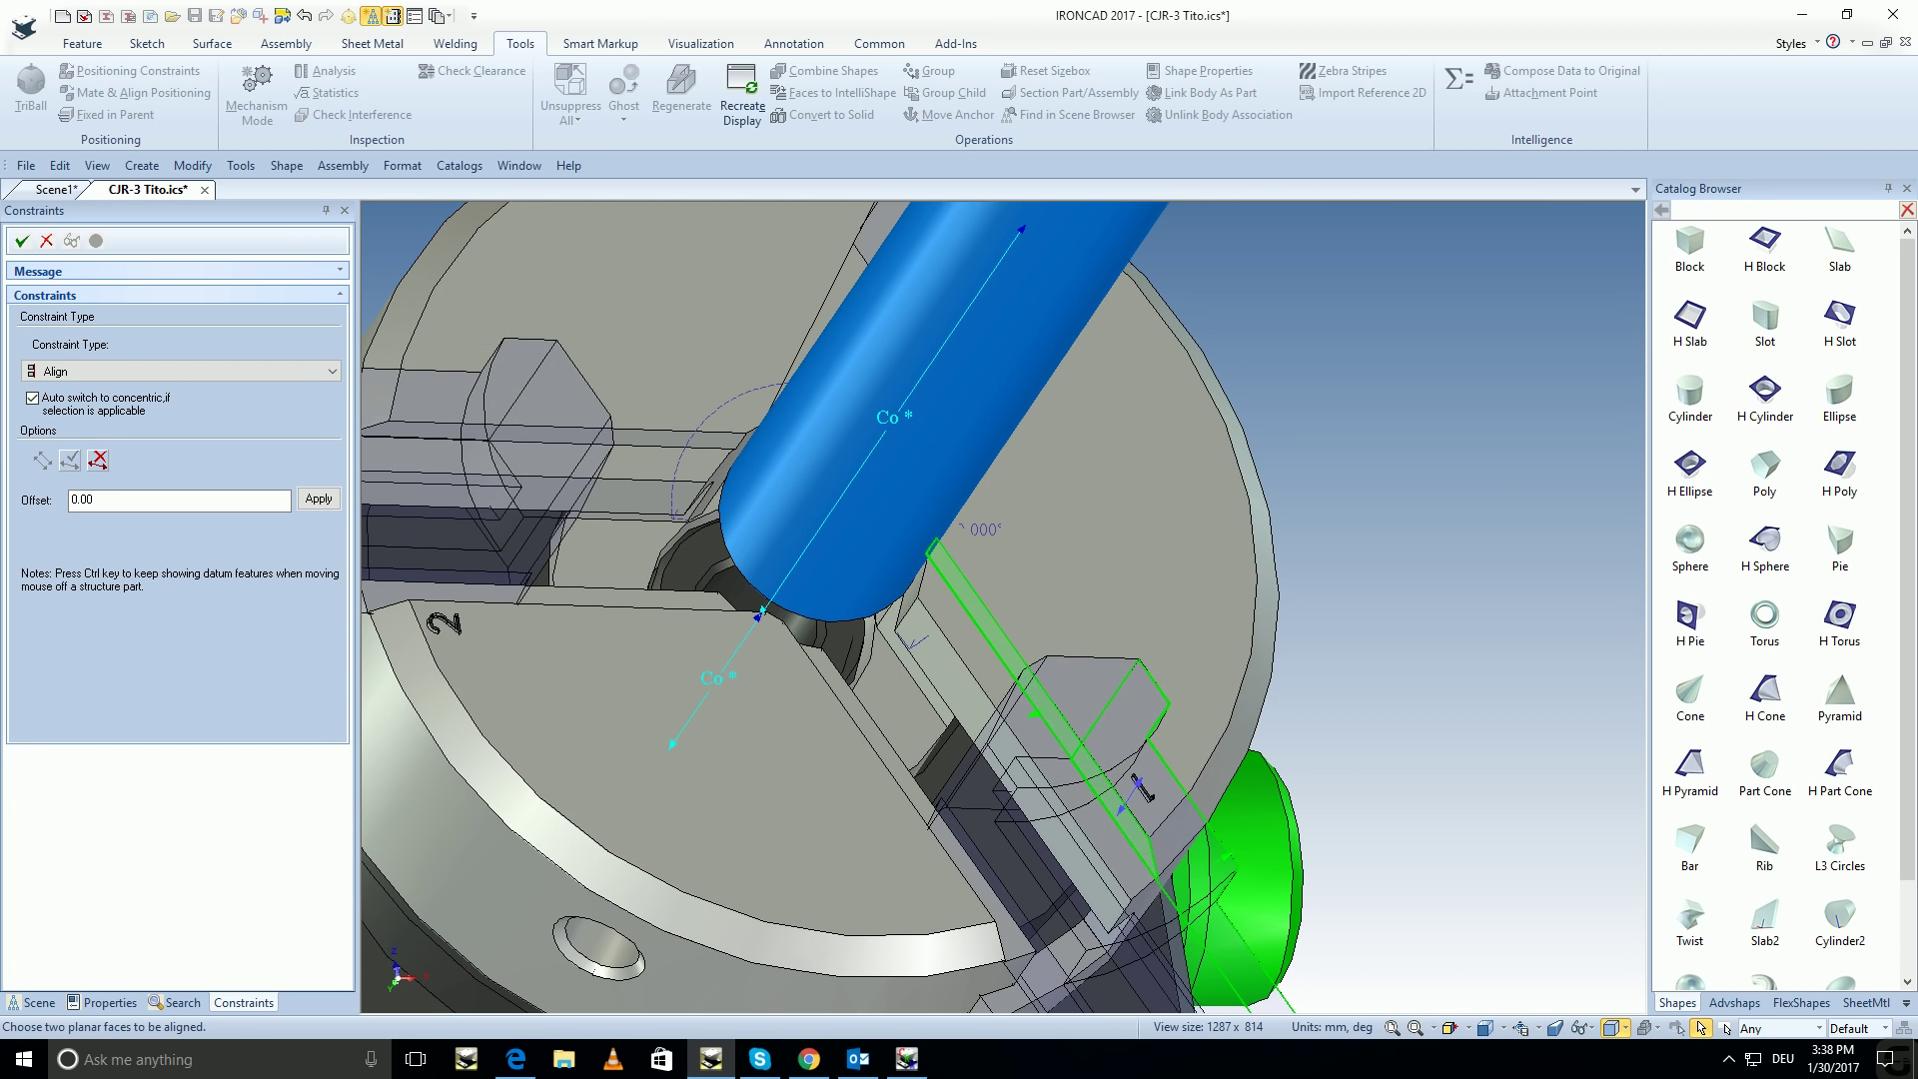
click(1138, 781)
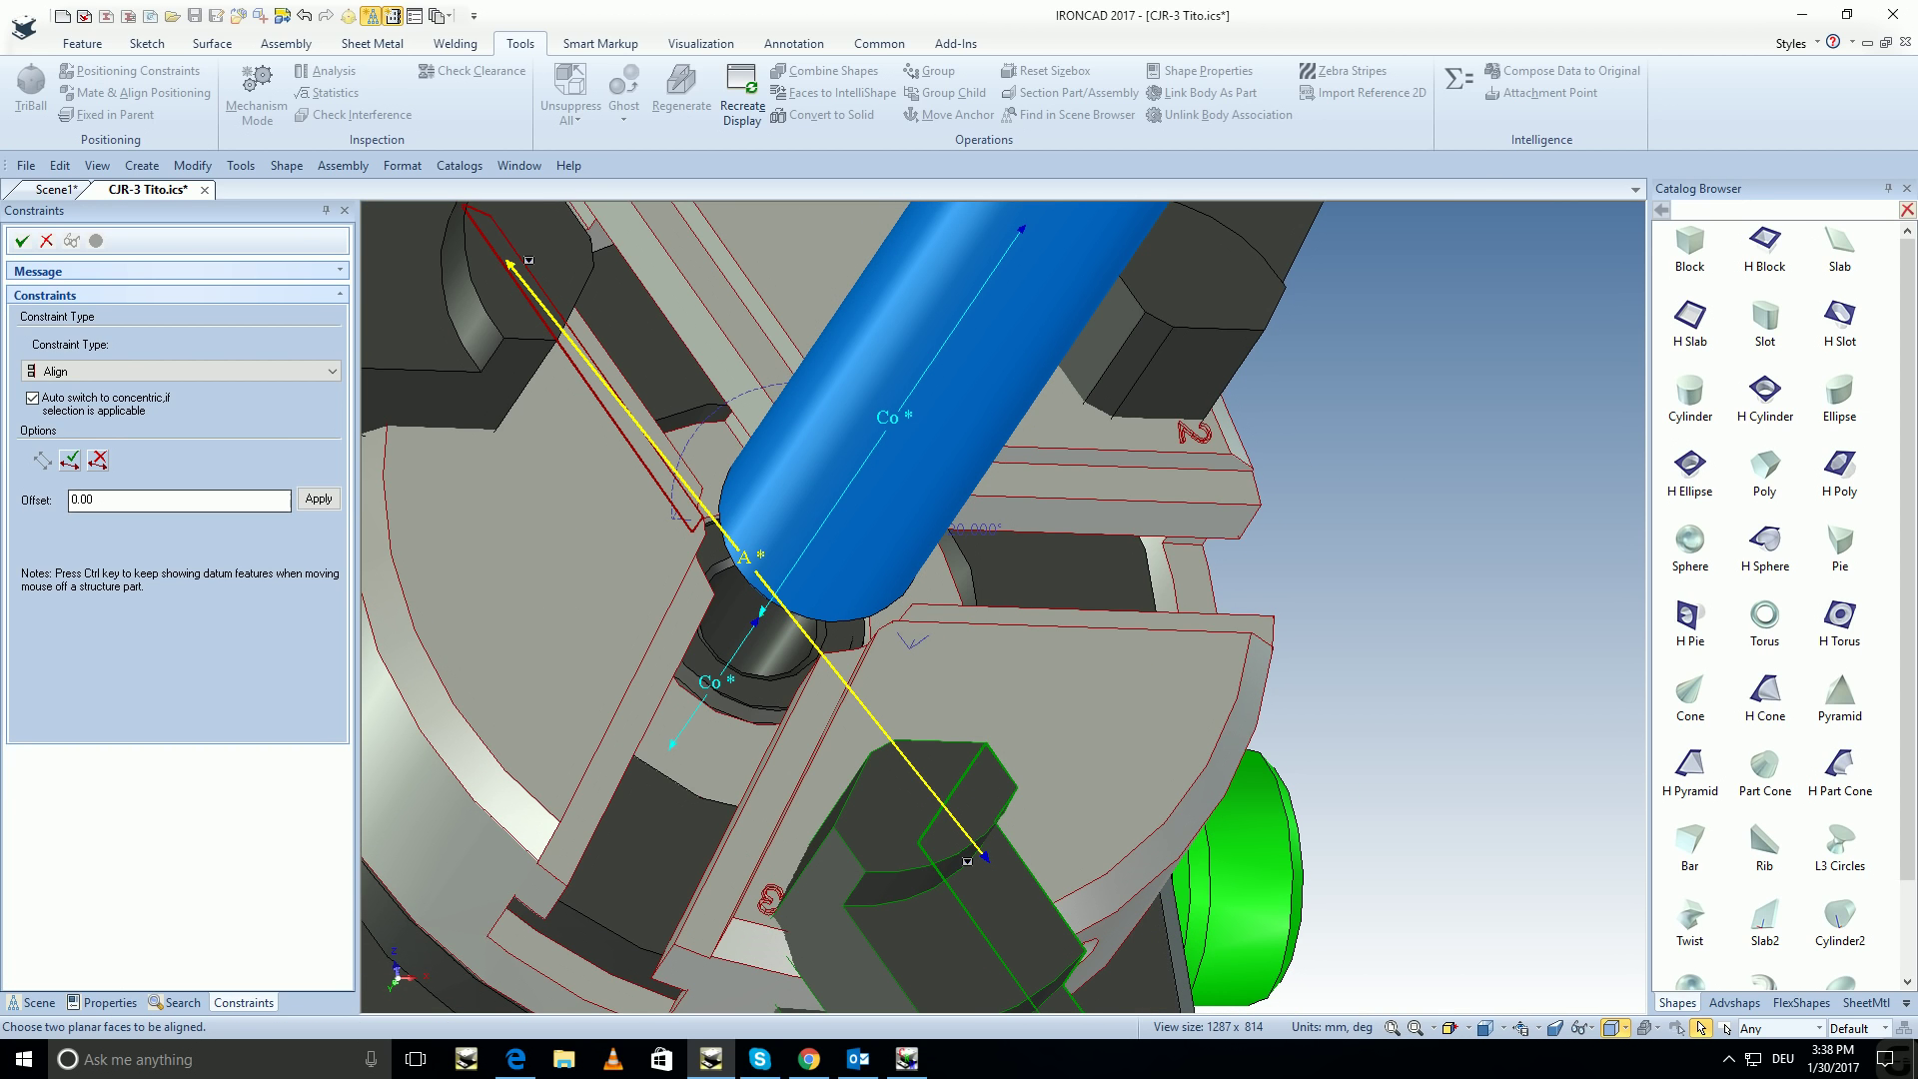
click(180, 370)
click(60, 407)
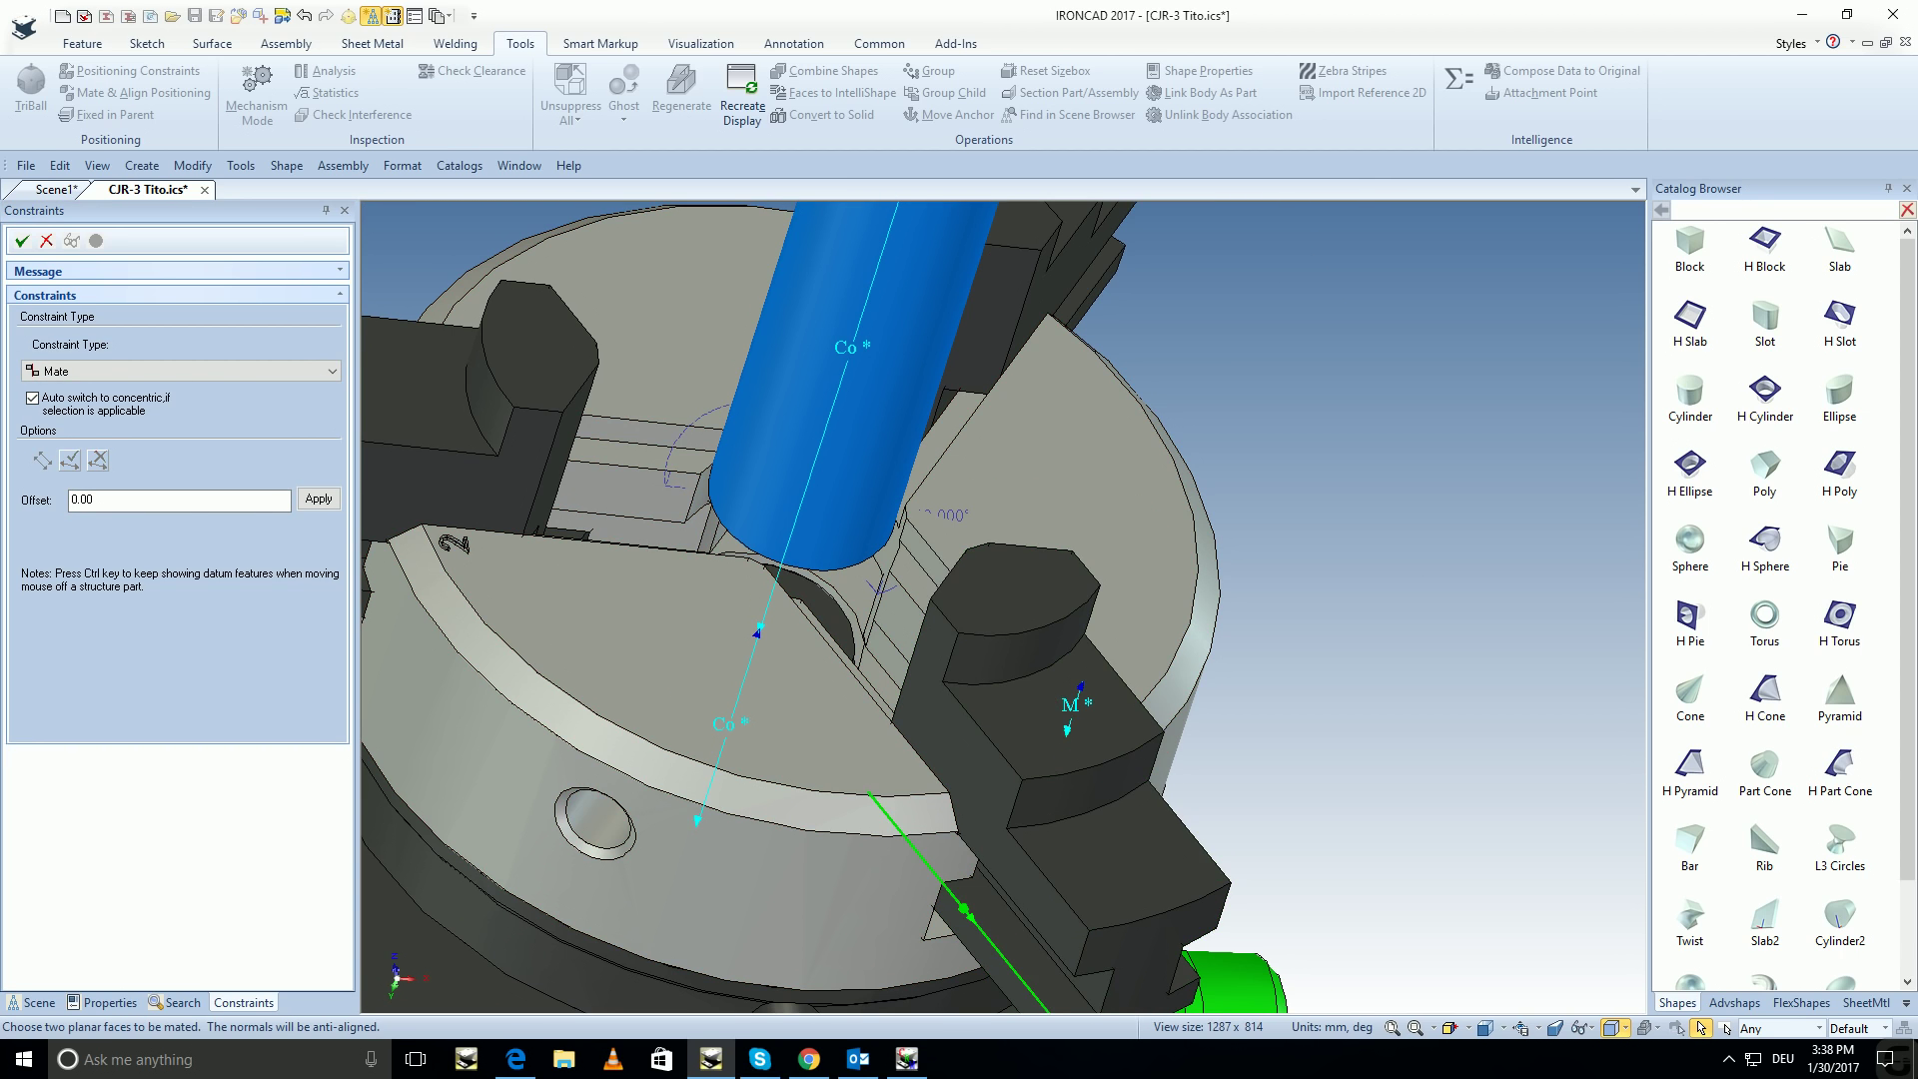
Mate the blue bar against the green jaw face and accept the constraint.
click(1089, 709)
middle_drag(1089, 707, 1059, 640)
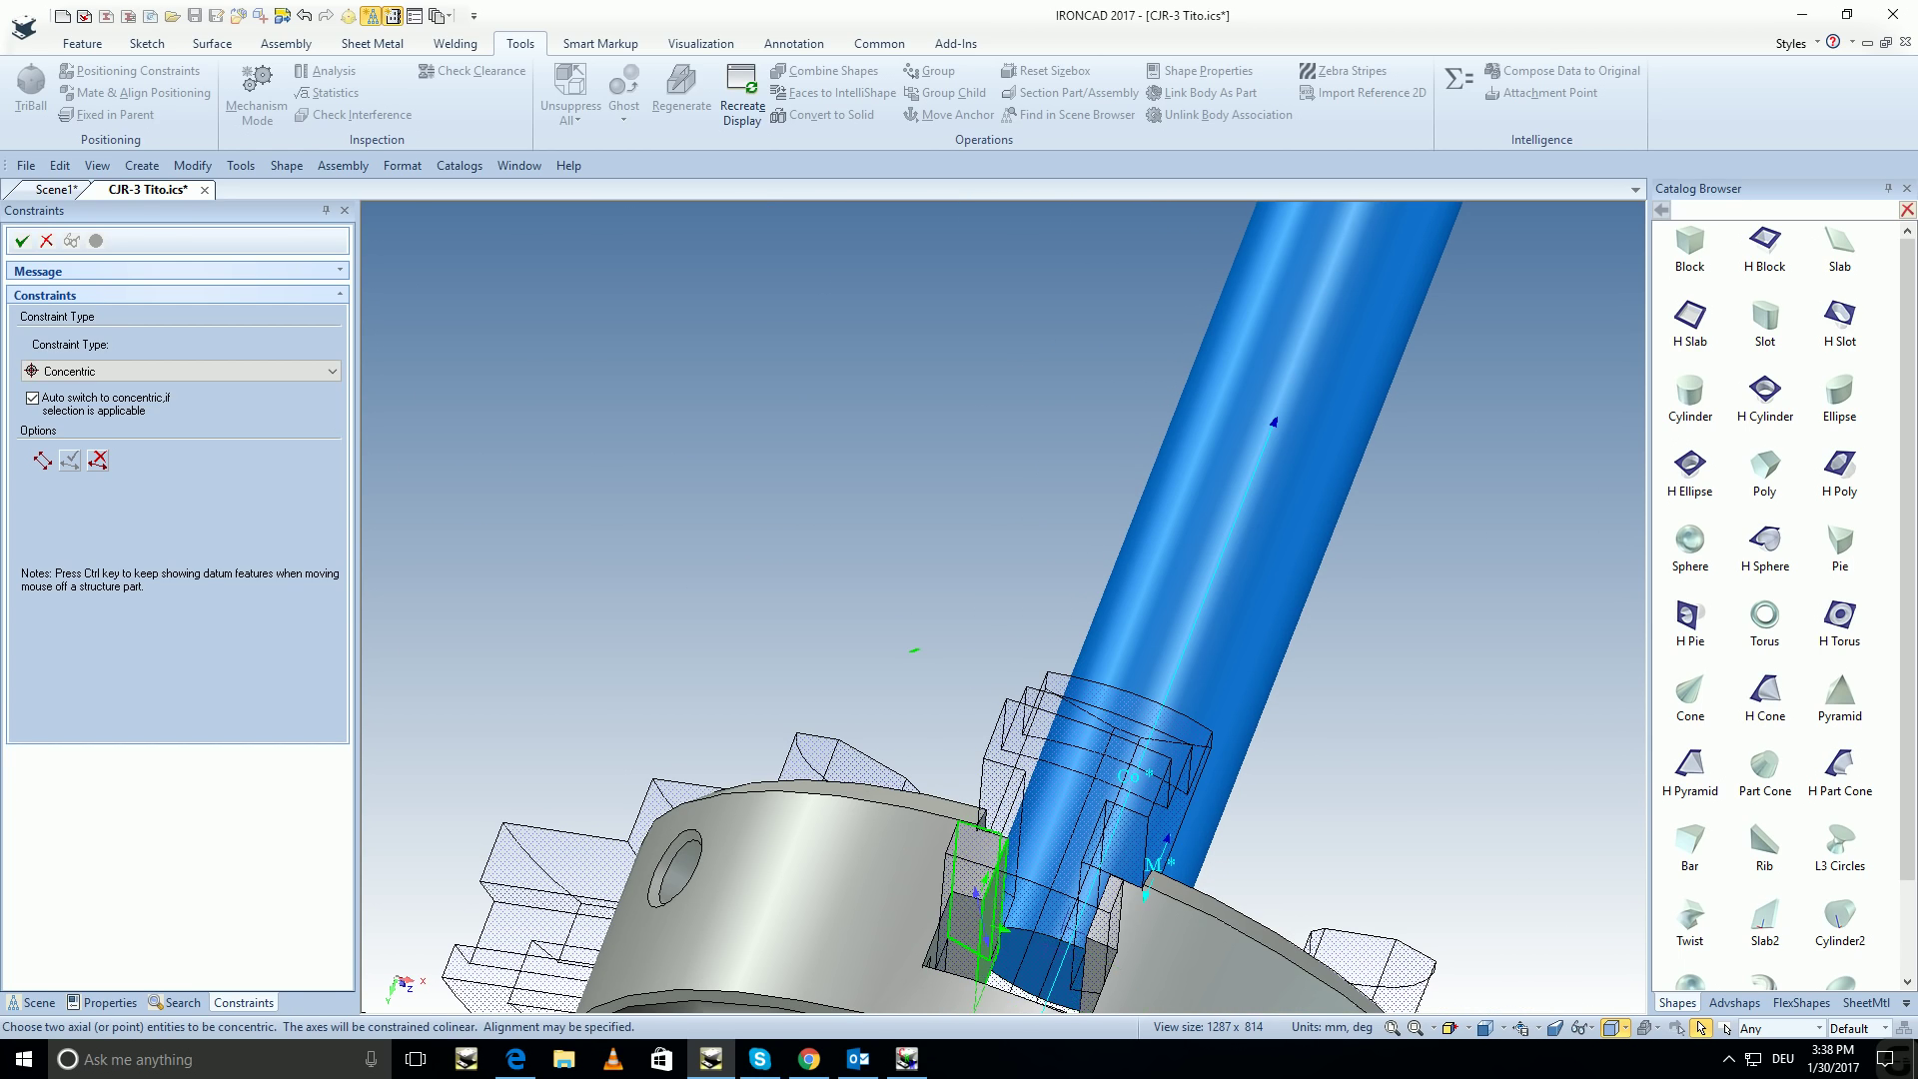
click(971, 891)
mouse_move(1059, 639)
middle_down()
mouse_move(999, 559)
mouse_move(1017, 305)
mouse_move(949, 469)
middle_up()
scroll(999, 599, down, 3)
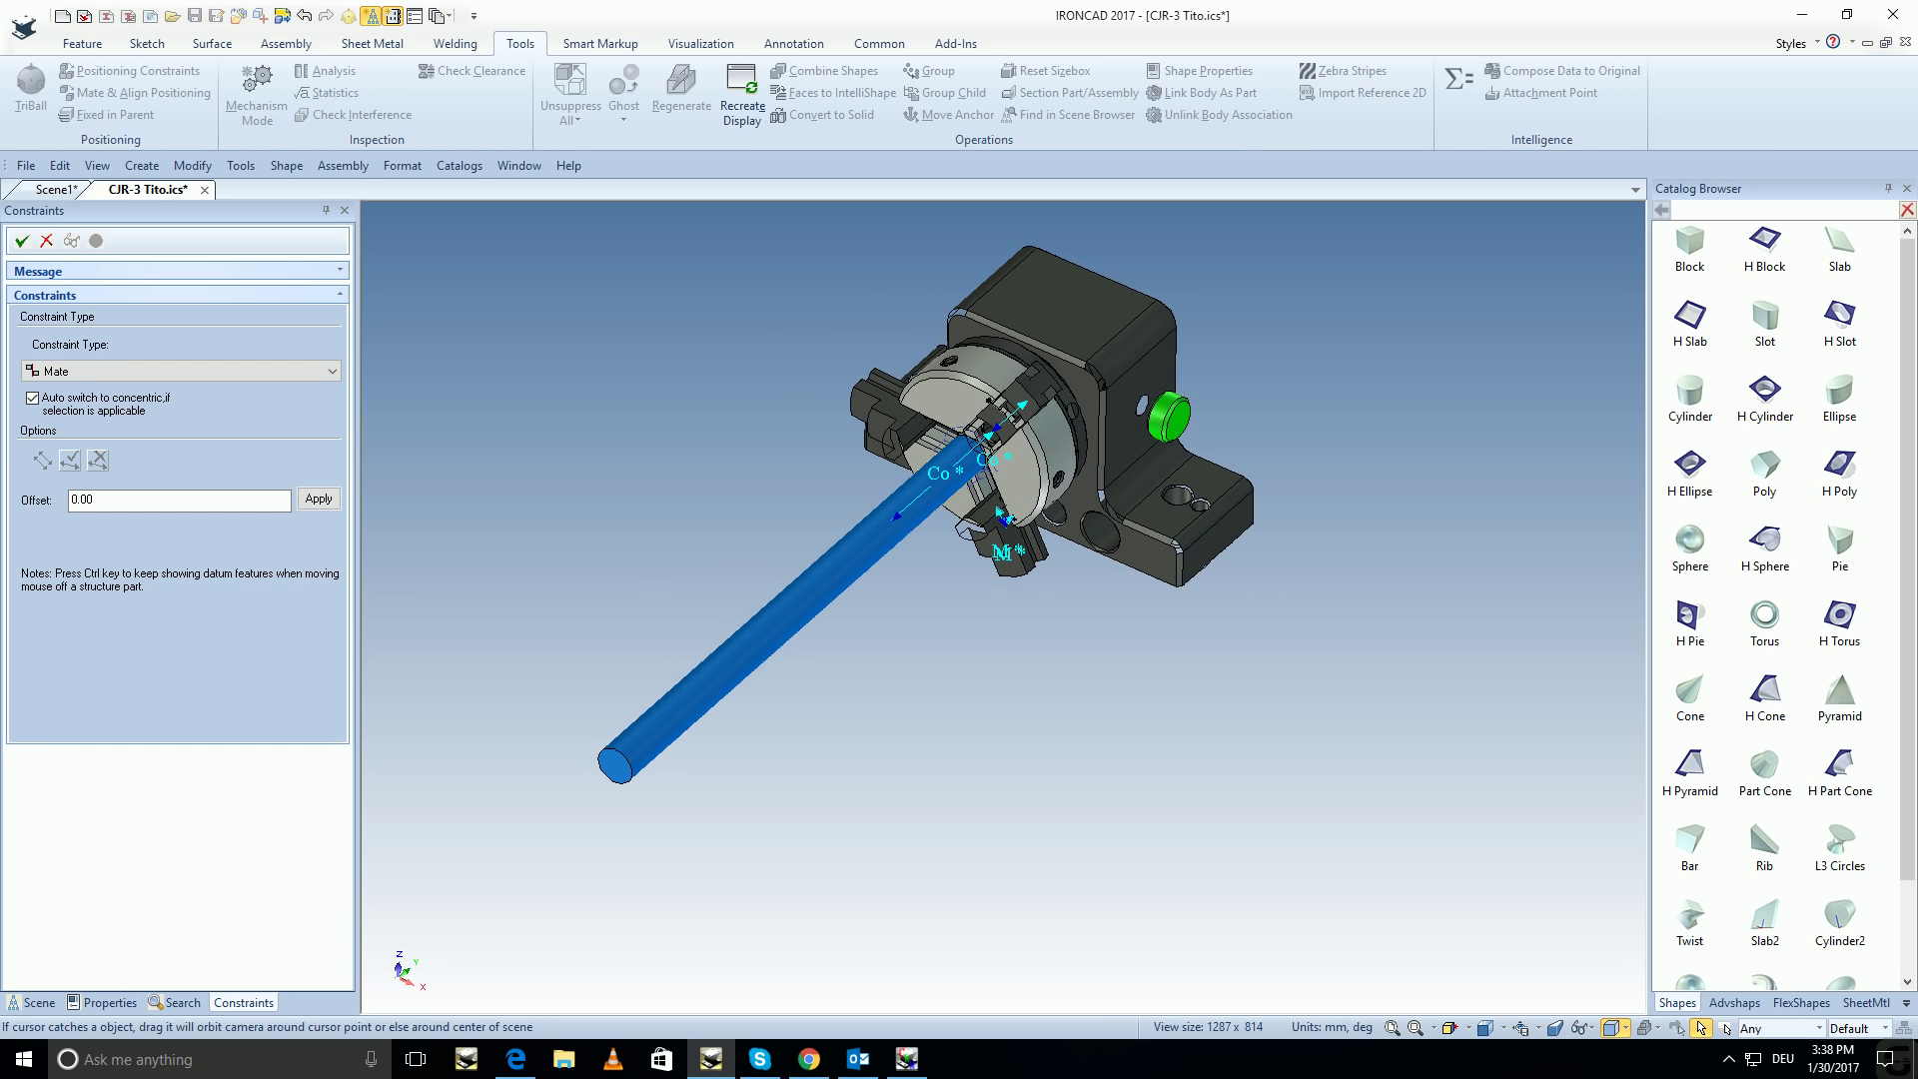
mouse_move(949, 469)
middle_down()
mouse_move(1002, 505)
mouse_move(1019, 574)
middle_up()
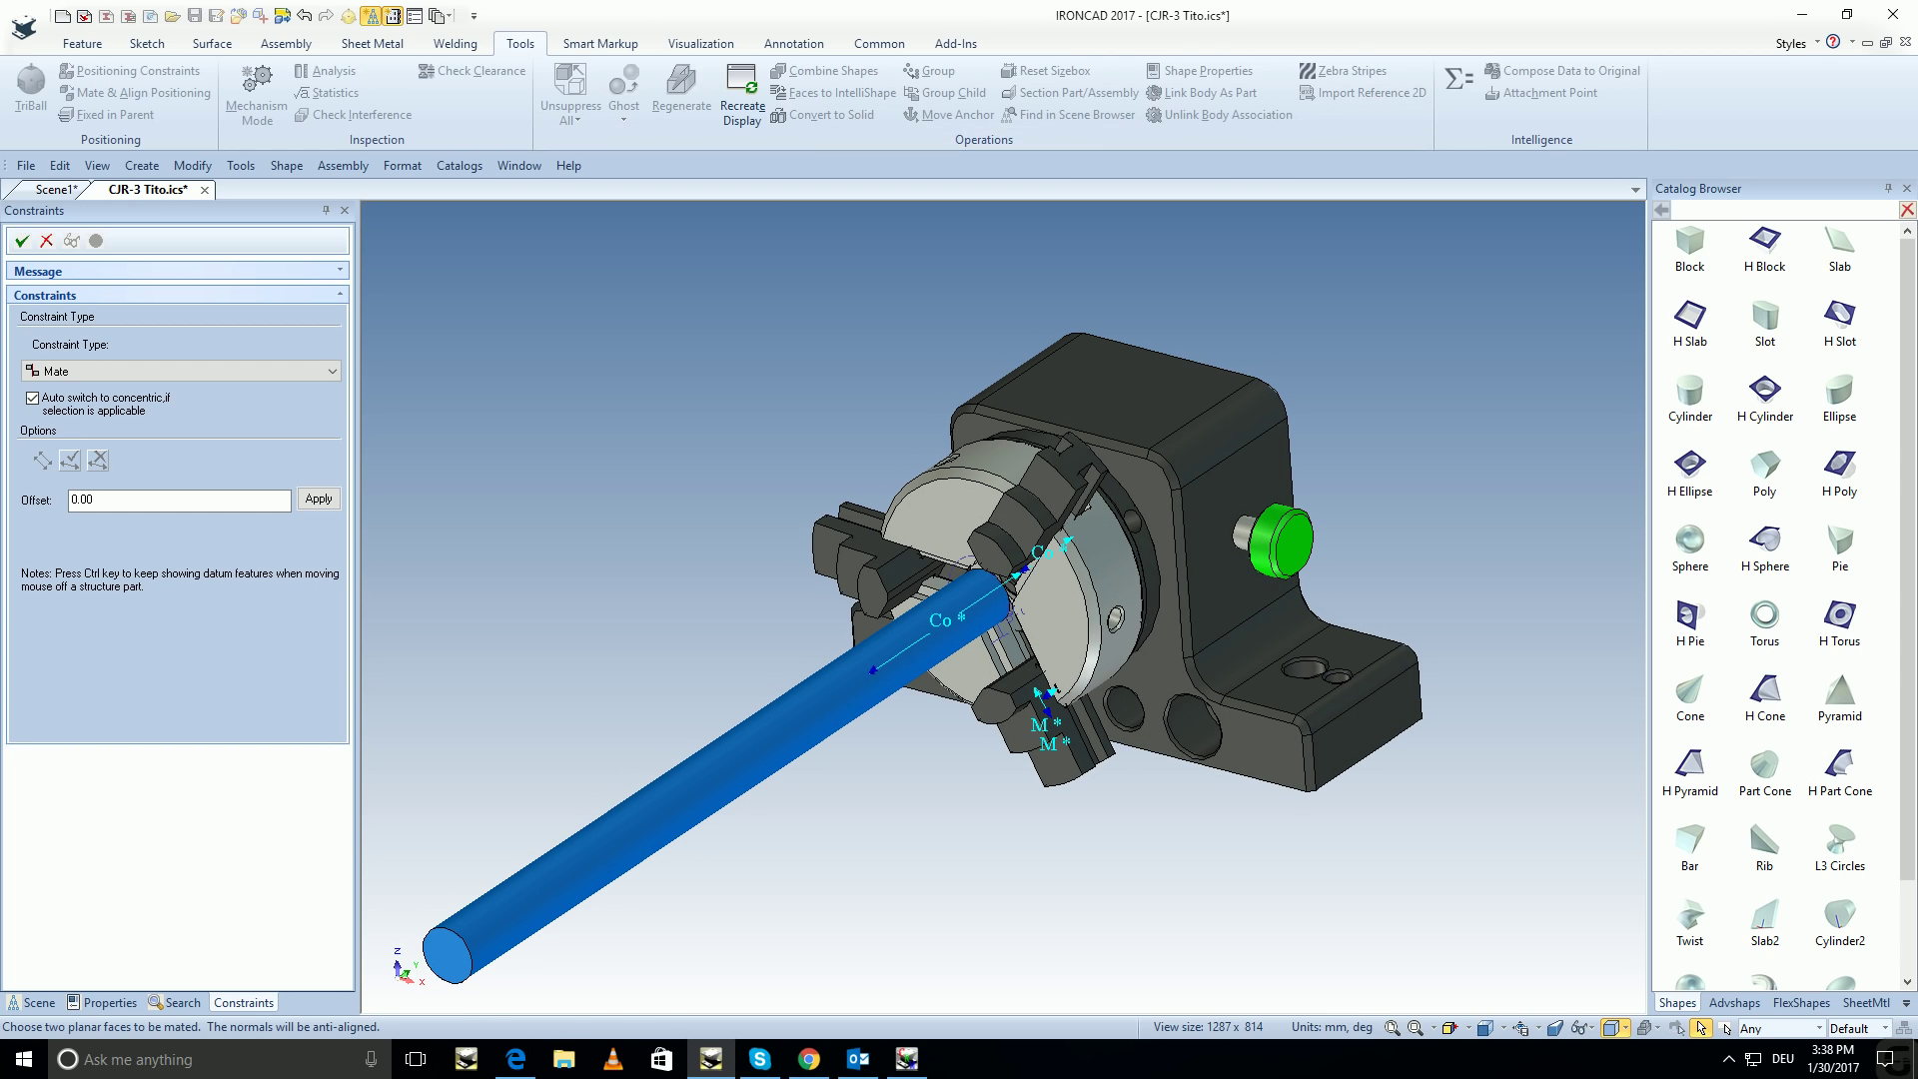
click(21, 241)
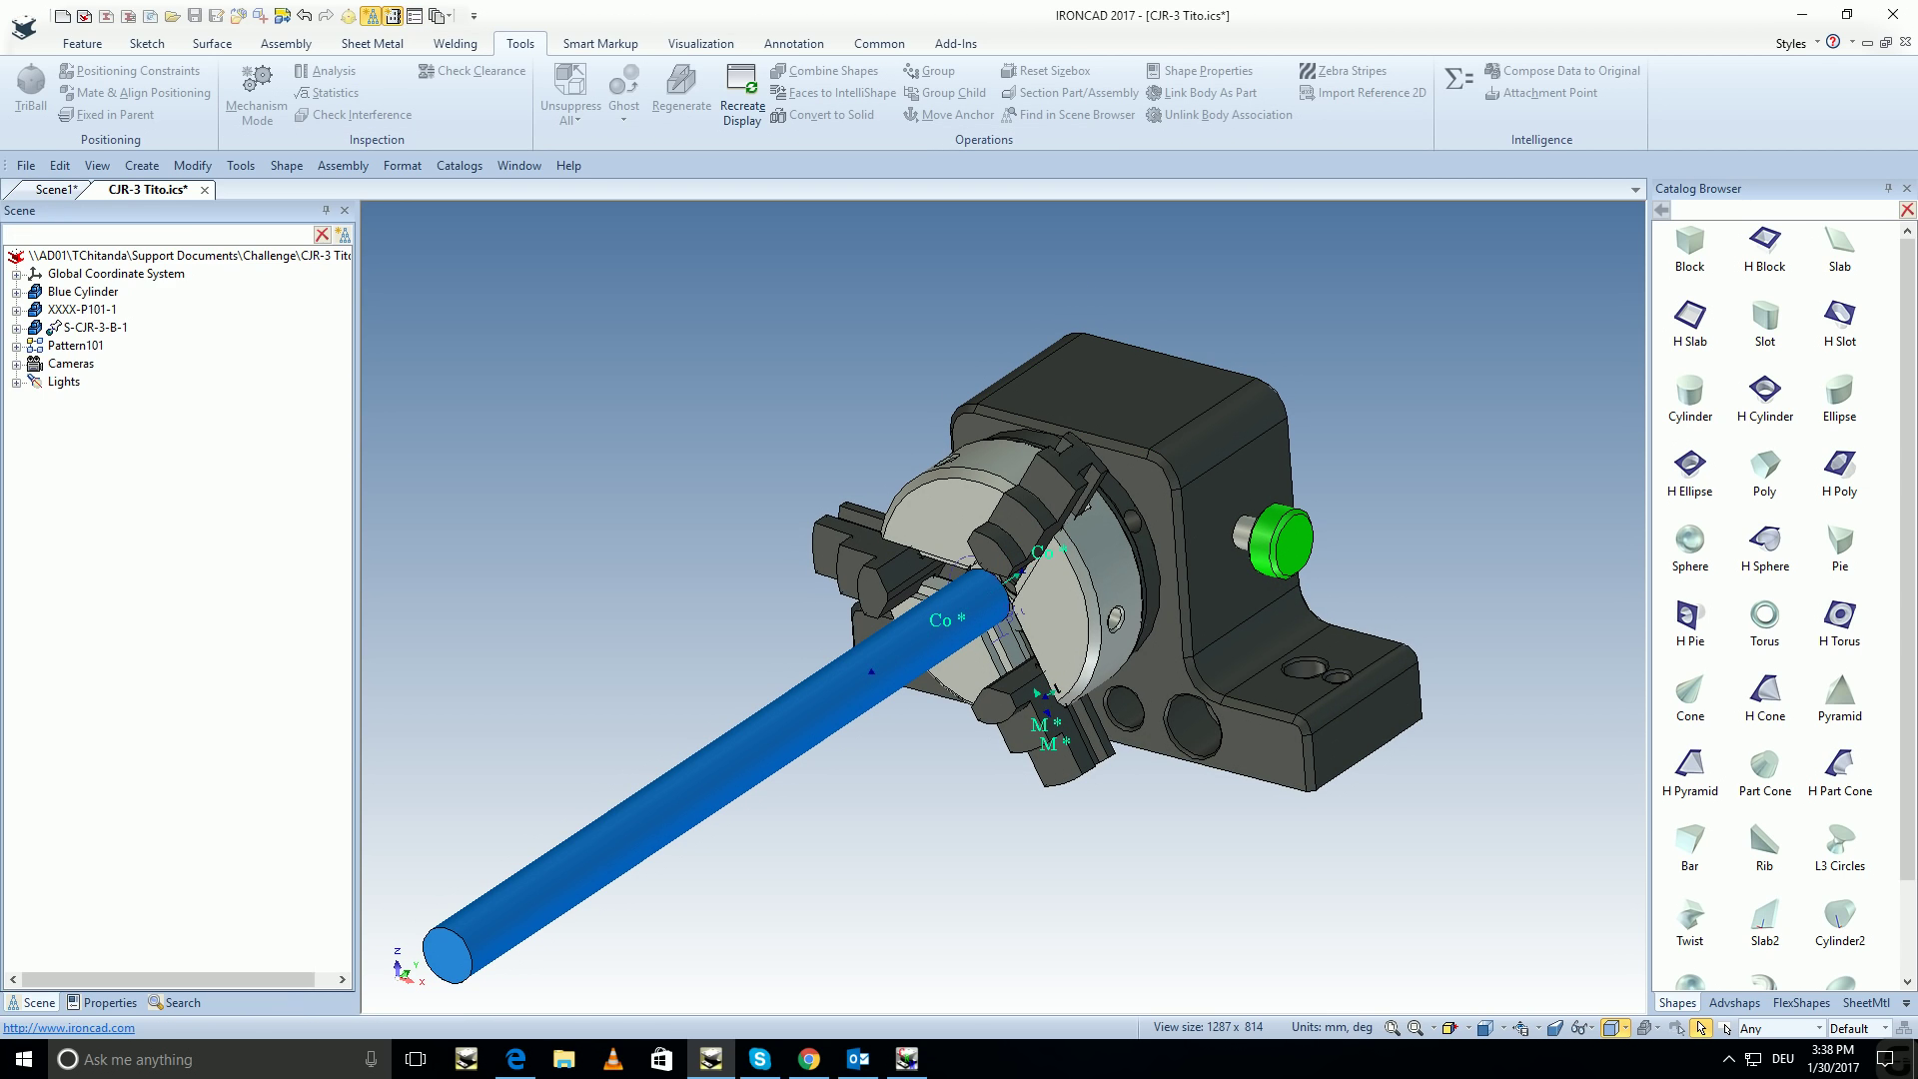
Place a smart dimension of about 14 from a chuck jaw point to the cylinder's centre.
click(794, 42)
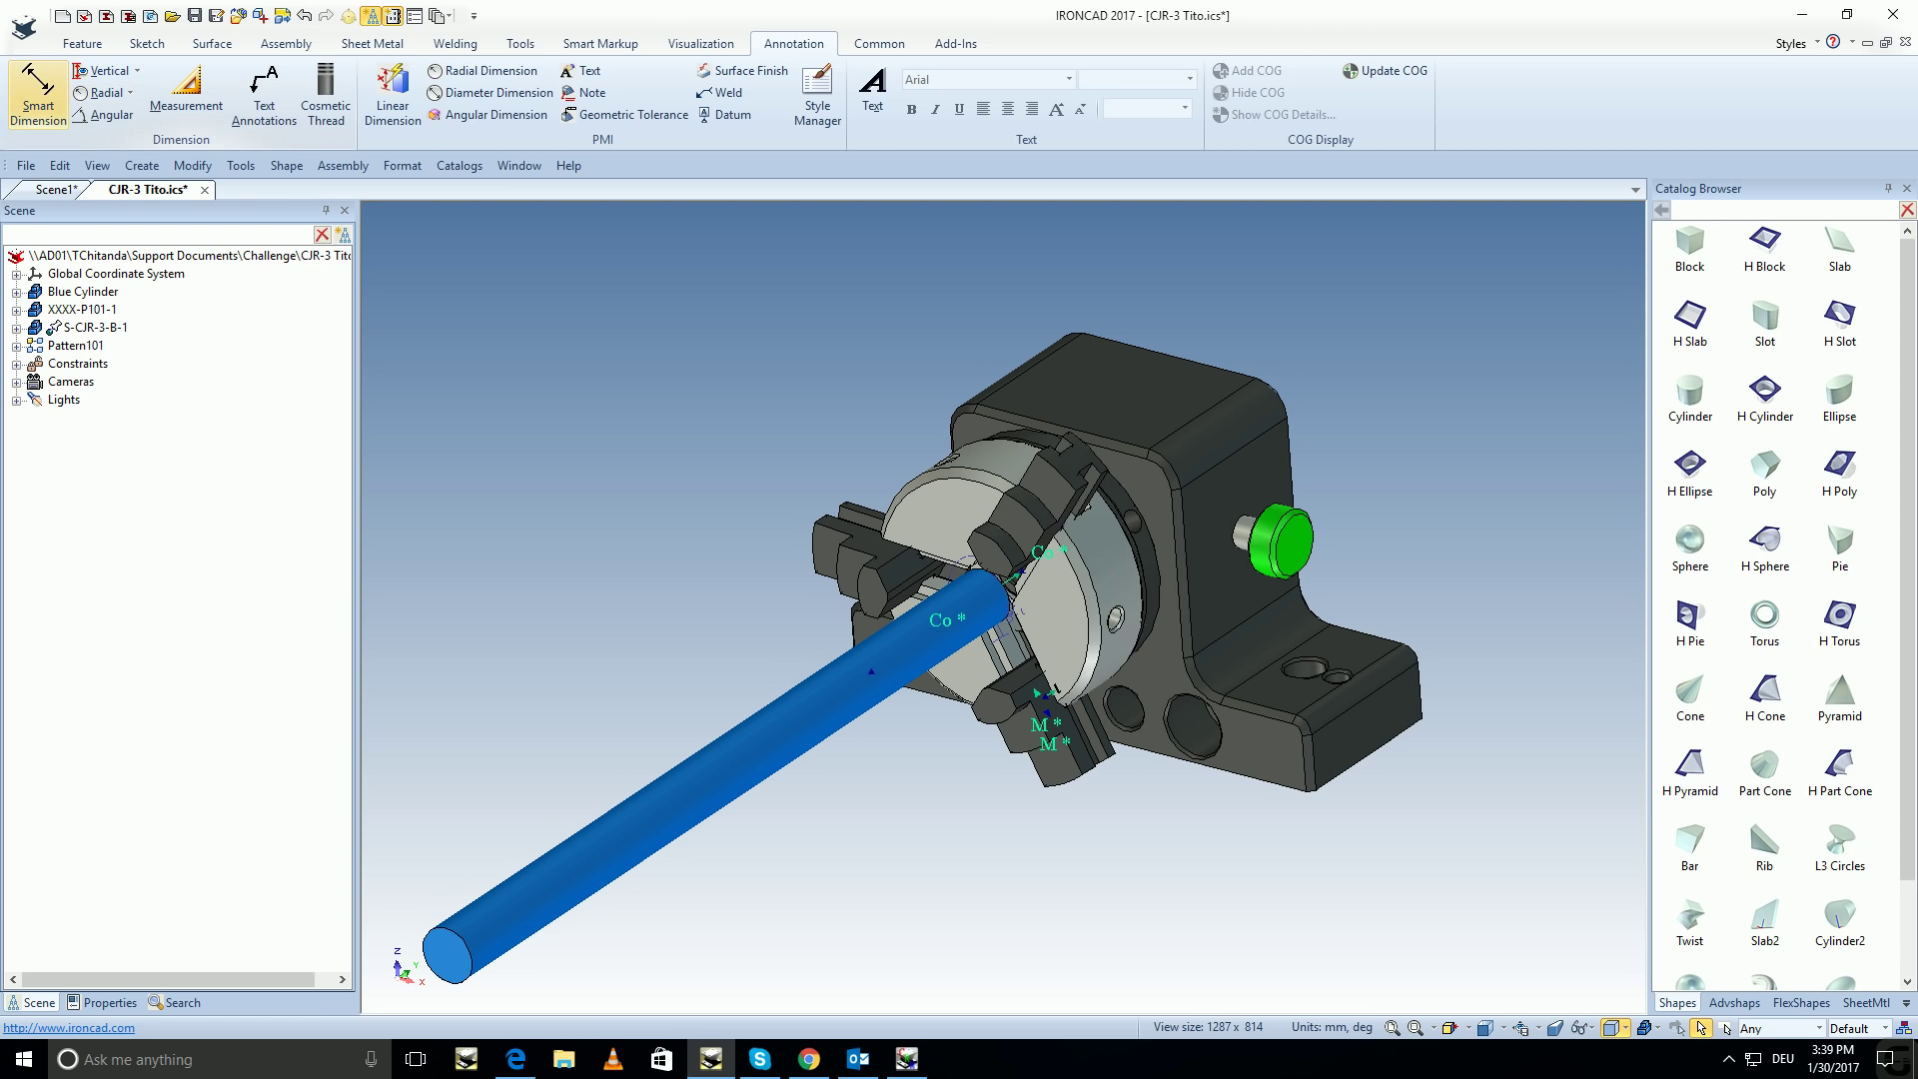
mouse_move(1008, 600)
middle_down()
mouse_move(999, 560)
mouse_move(1074, 571)
middle_up()
scroll(1074, 570, up, 3)
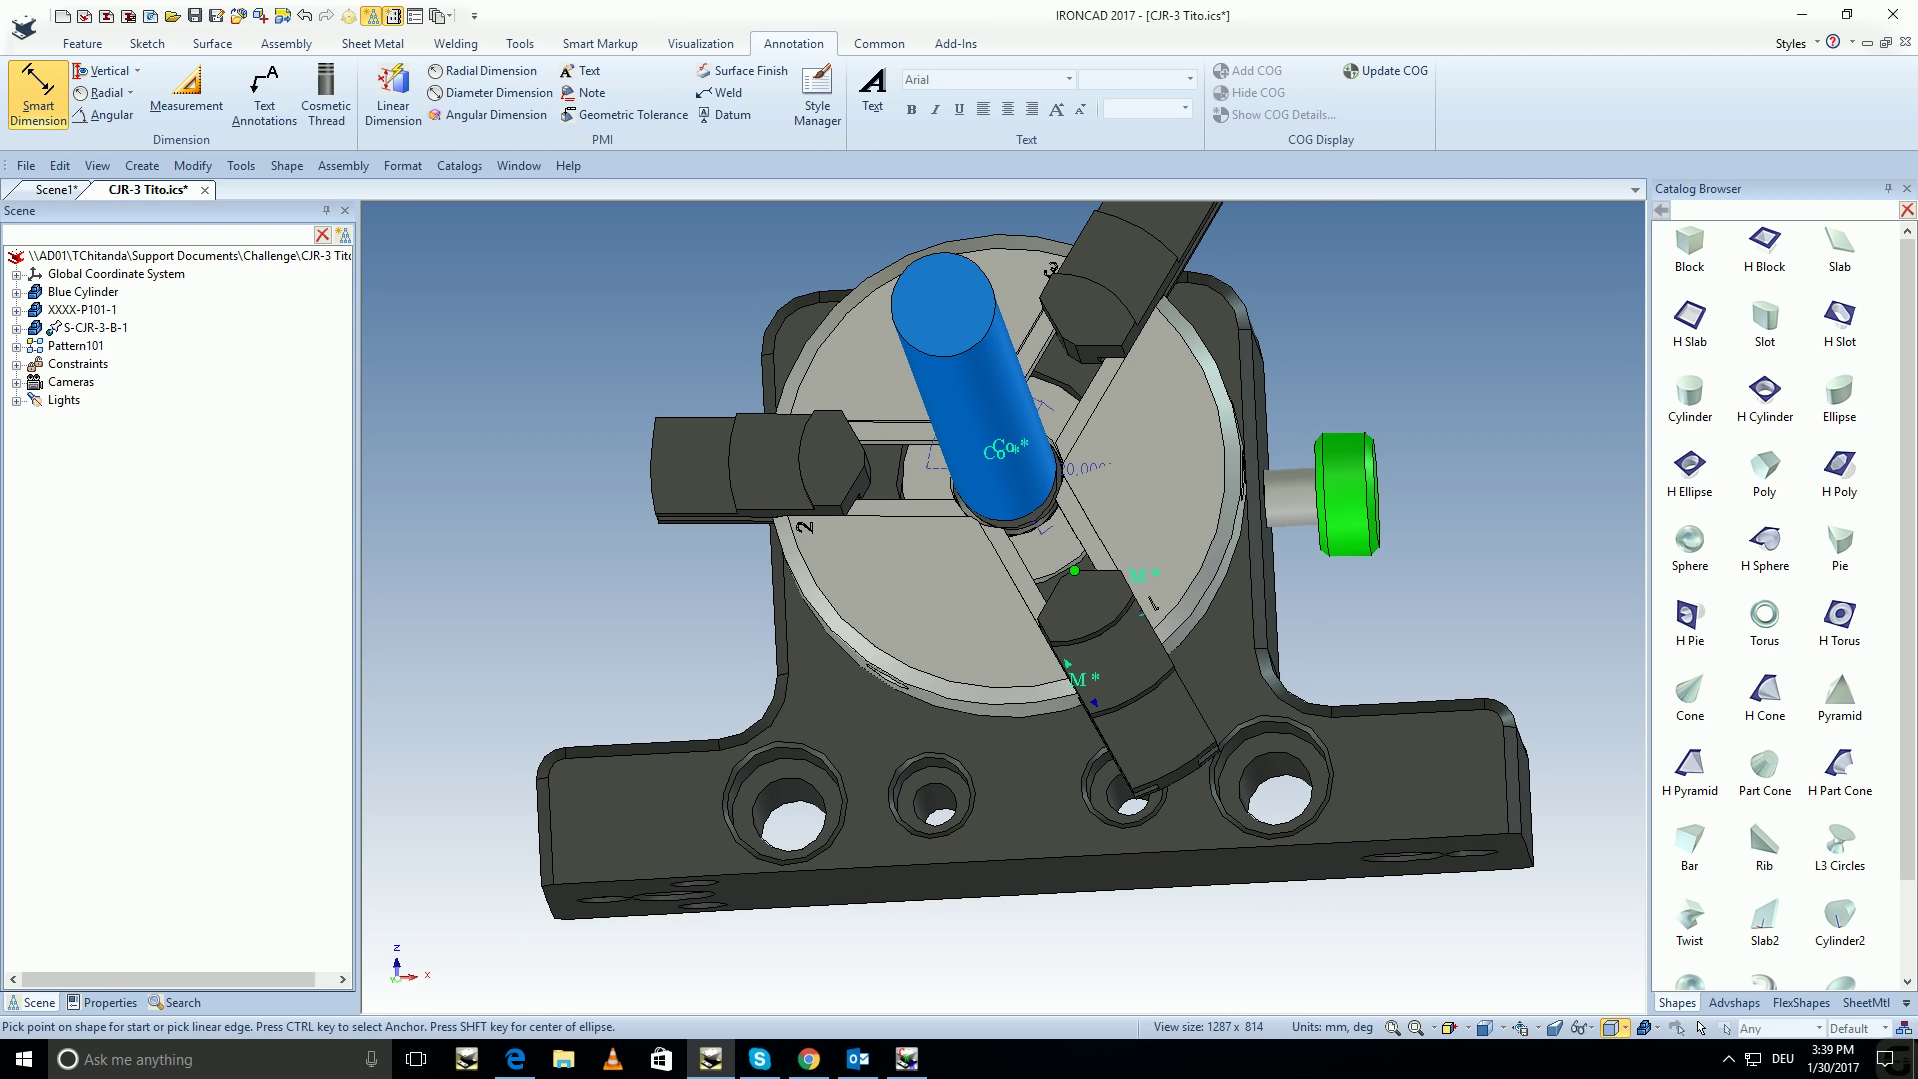
scroll(1074, 570, up, 2)
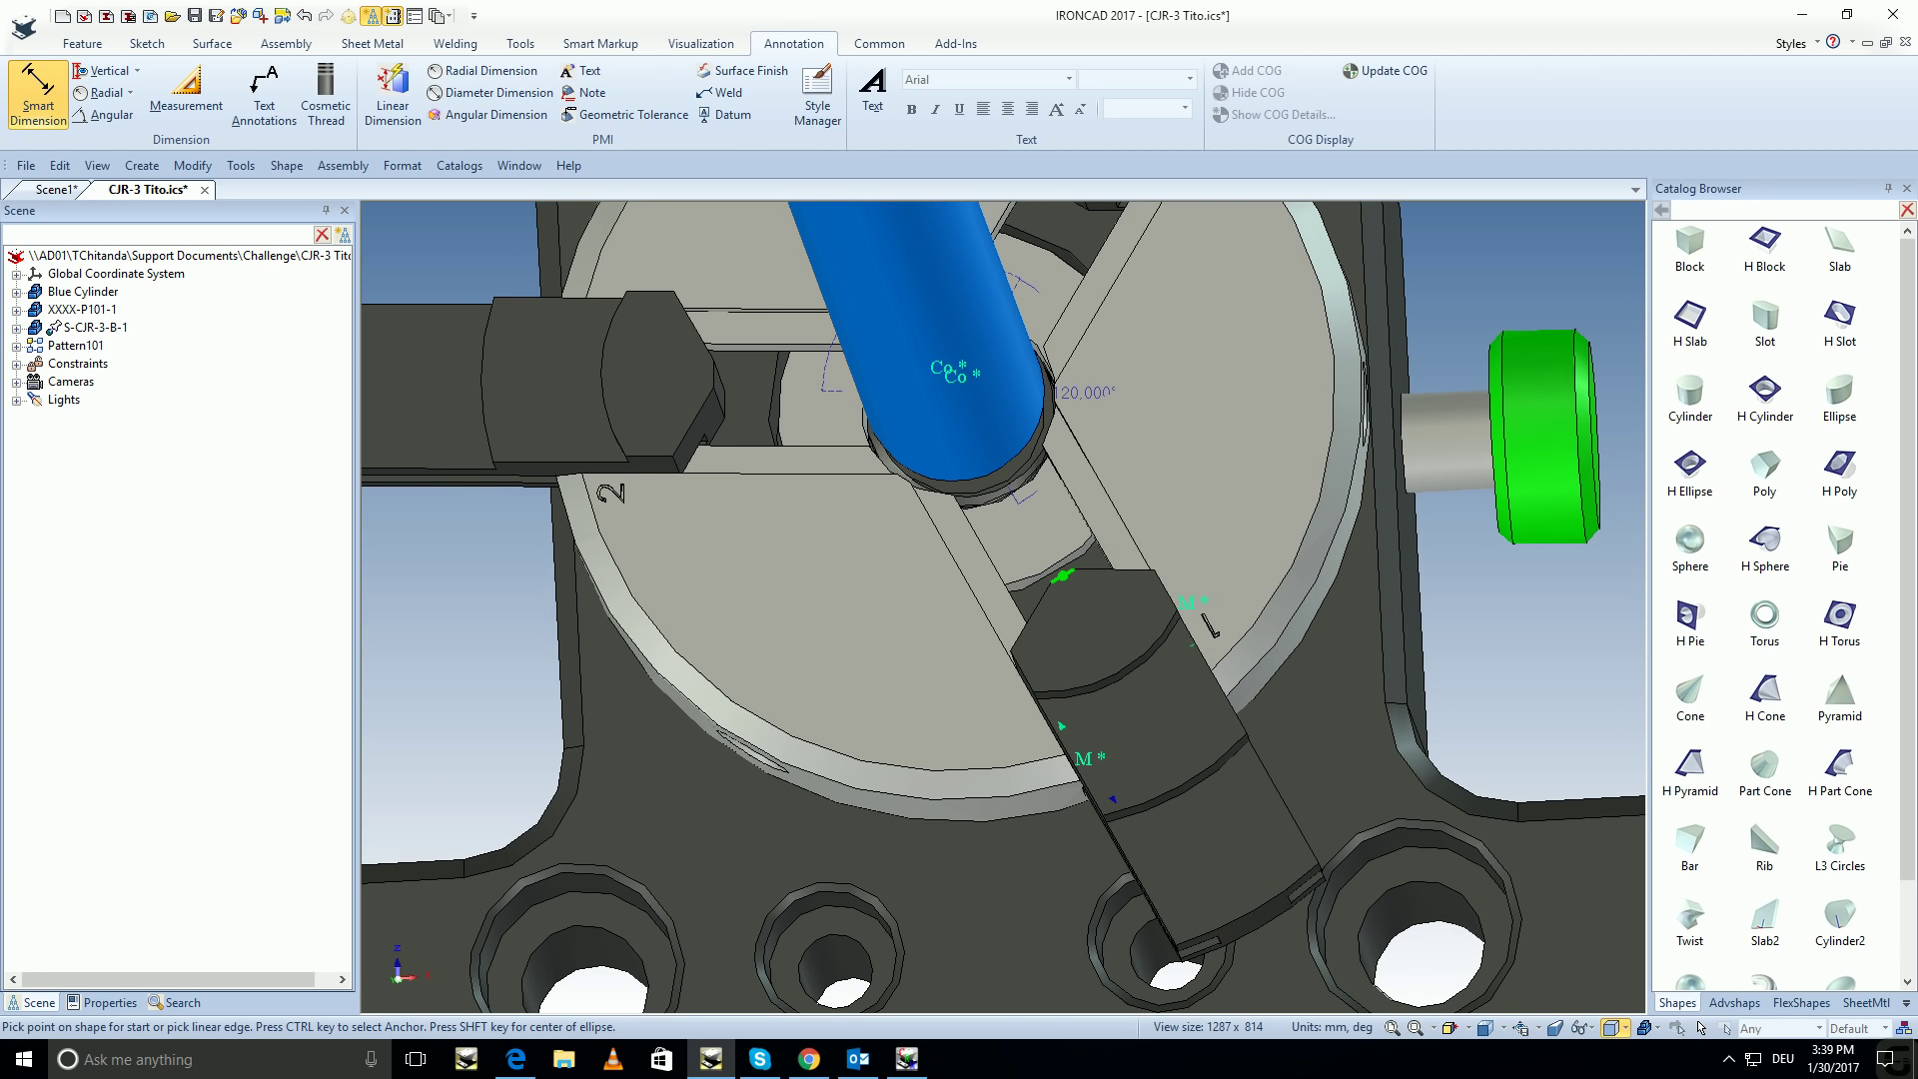
click(1064, 577)
scroll(1064, 577, down, 3)
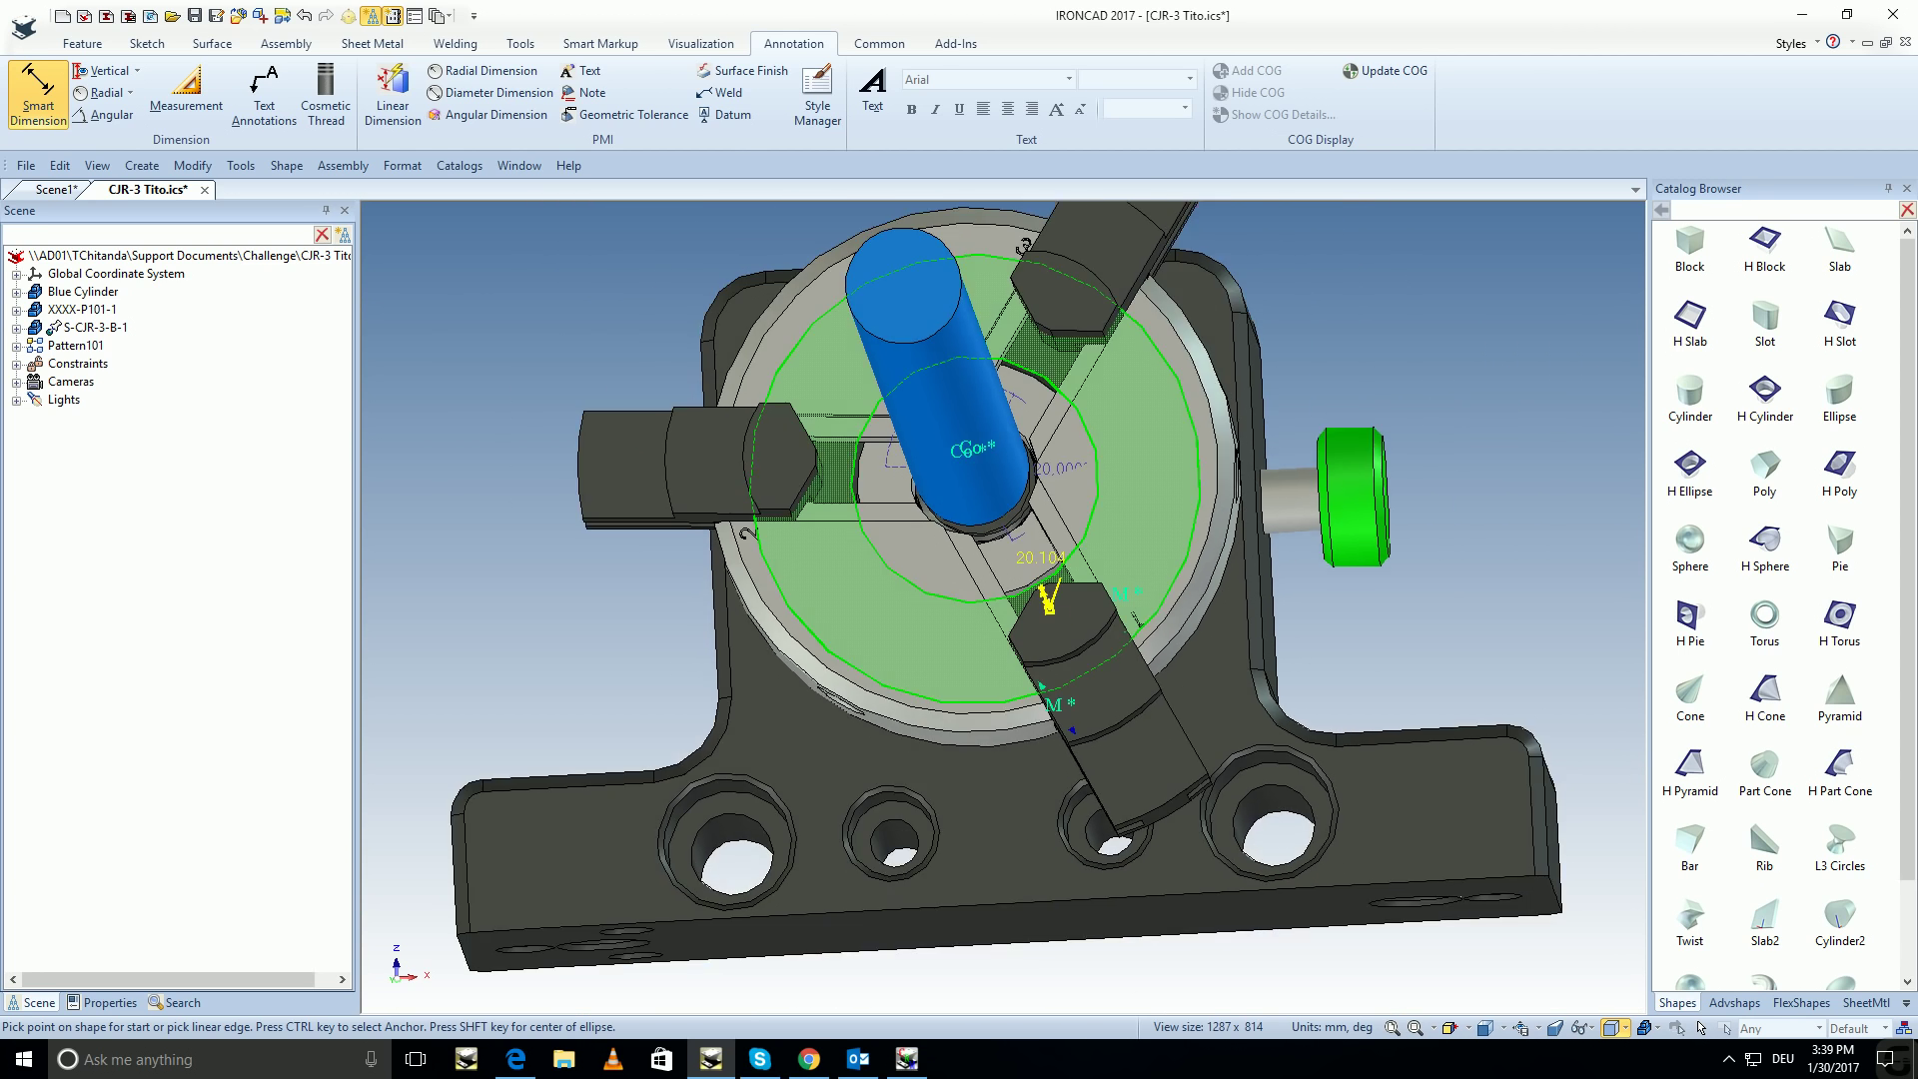
scroll(1059, 575, down, 2)
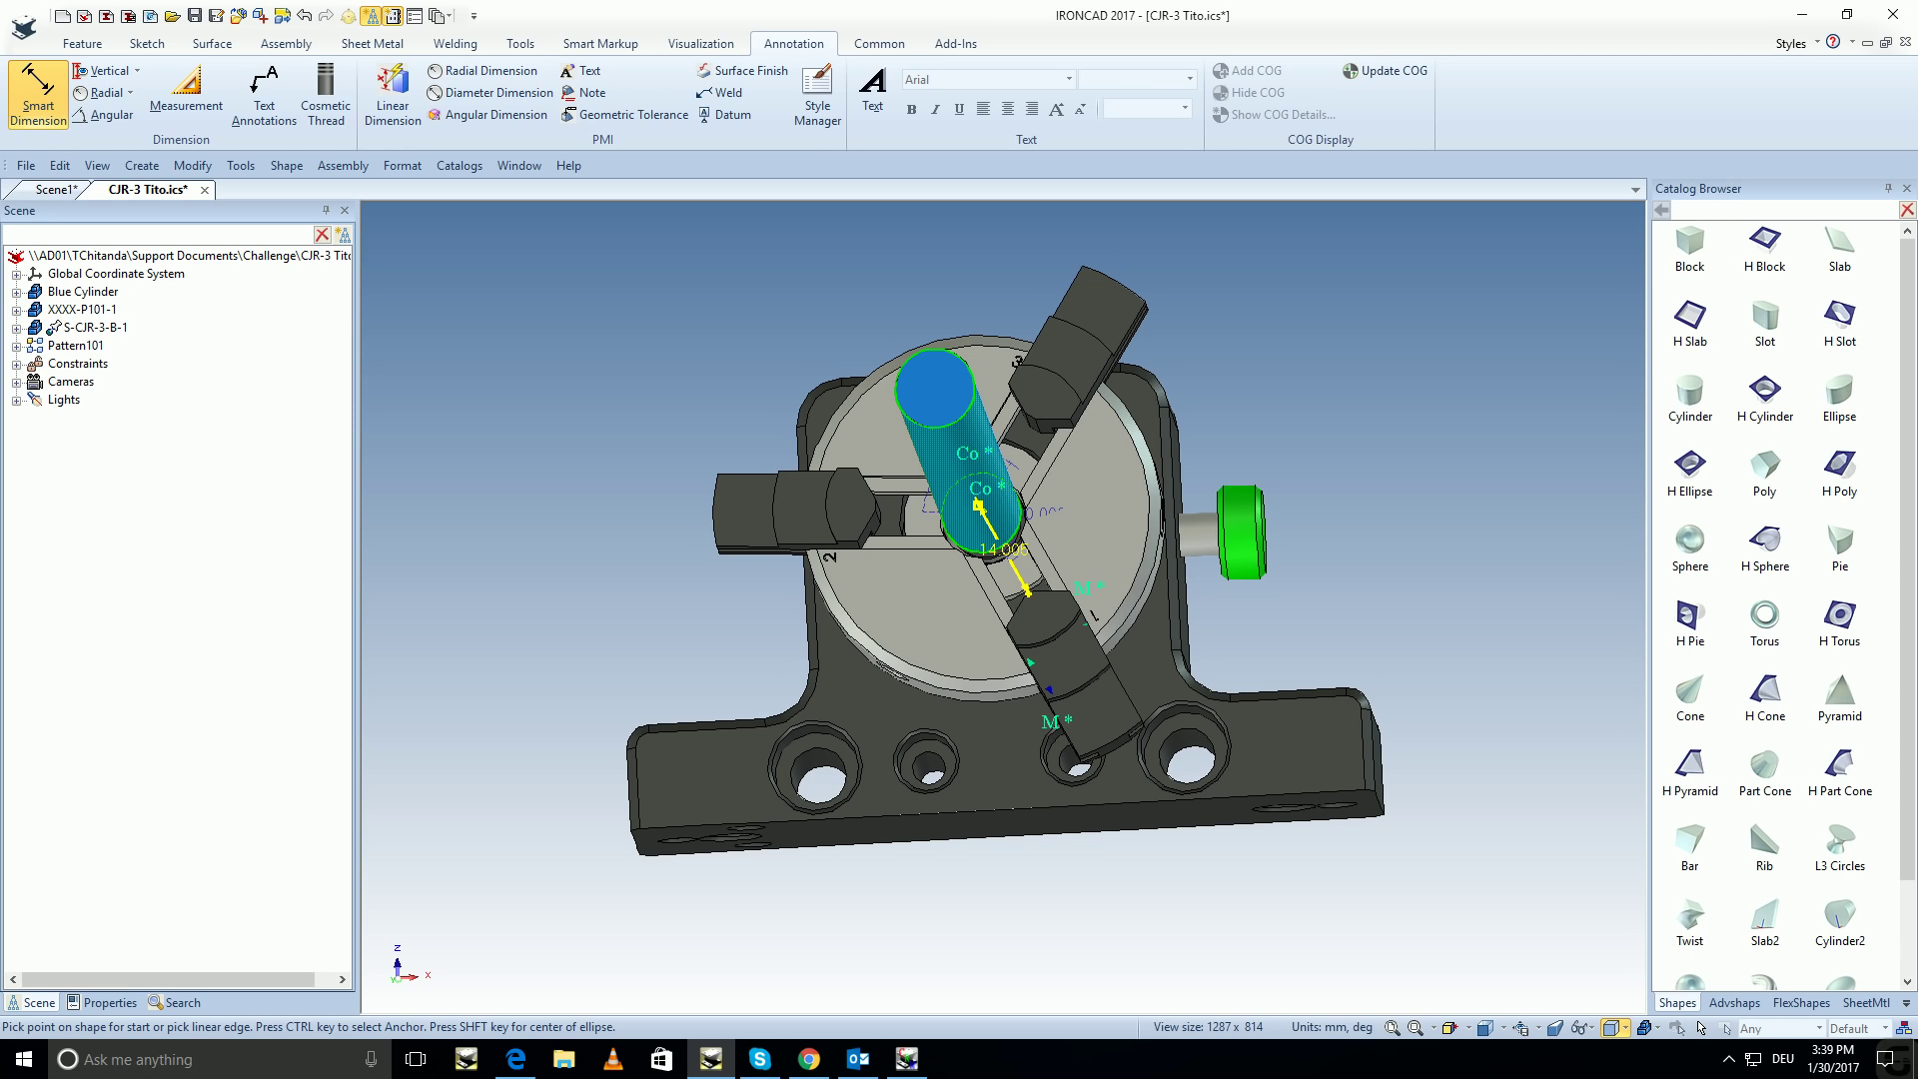
click(977, 505)
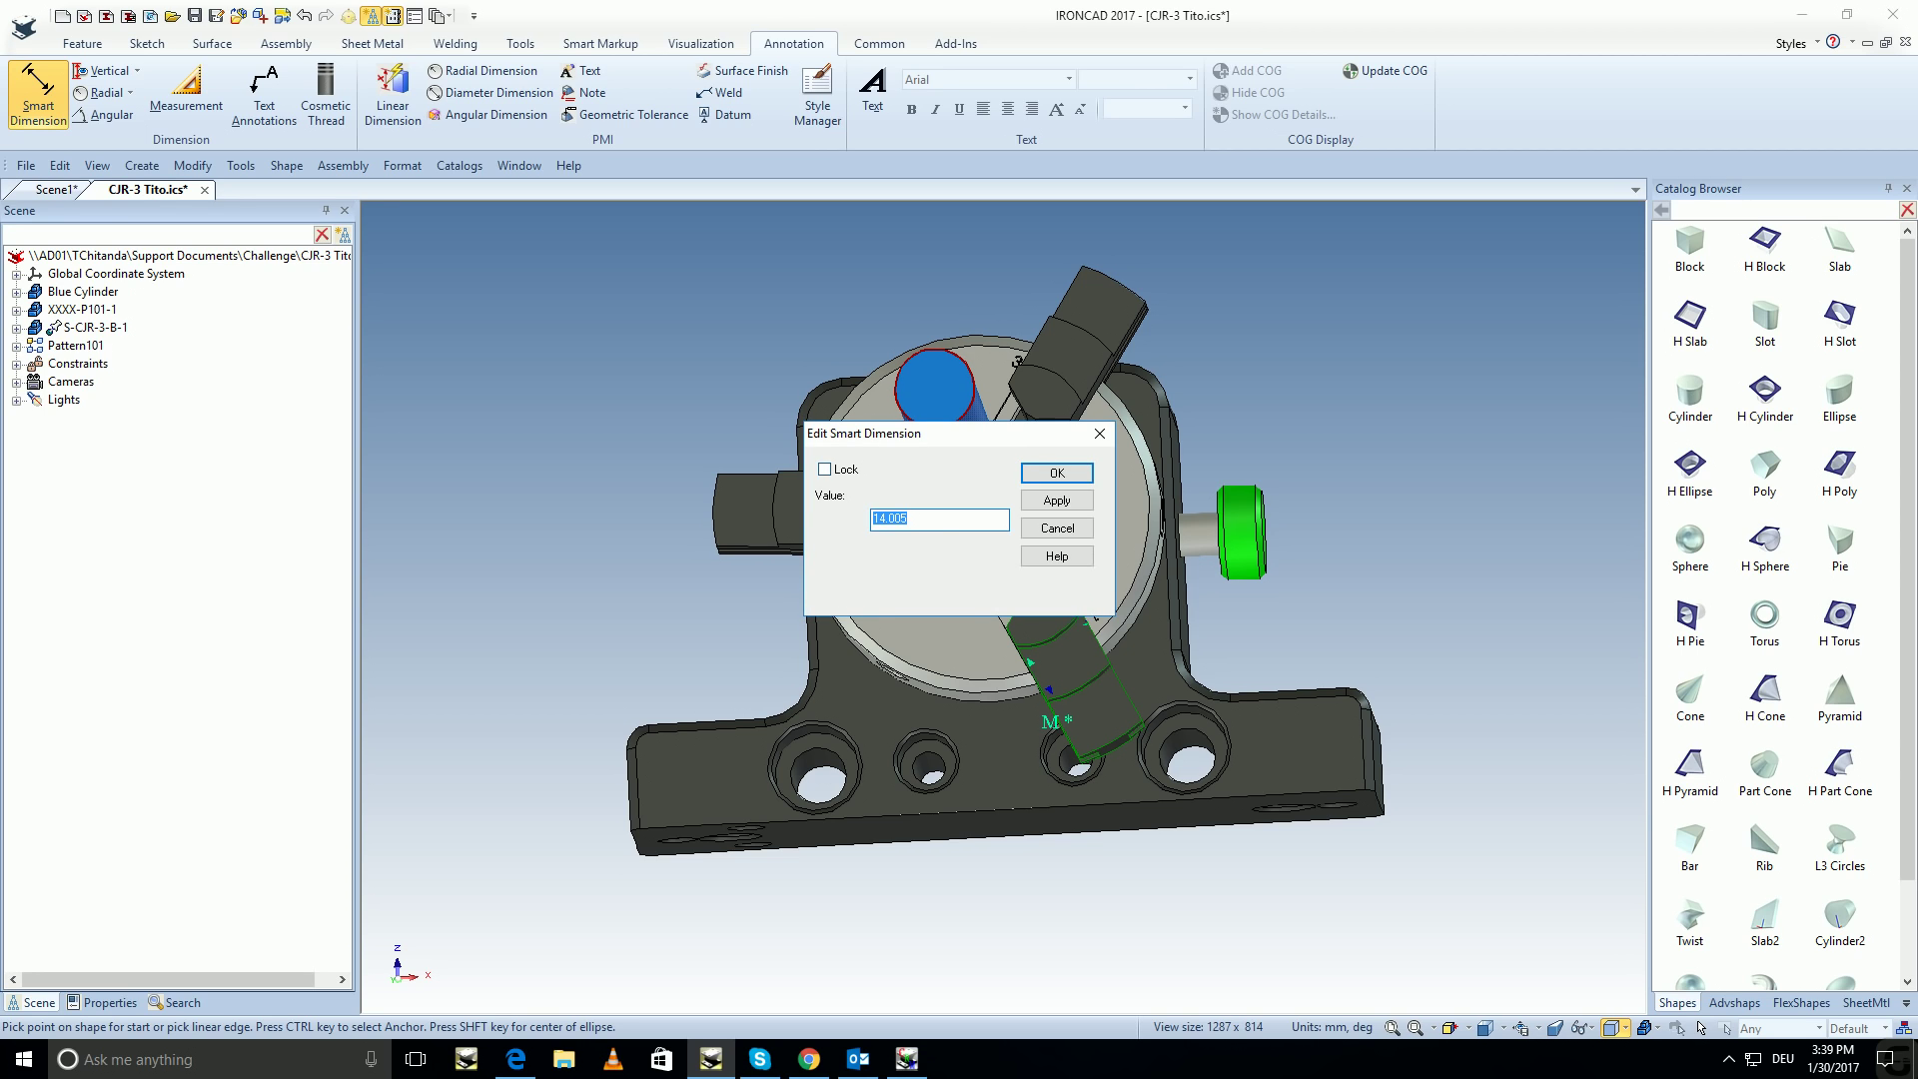
Set the jaw dimension to 14, locked, with limits from 5 to 14.05.
text(14)
click(933, 469)
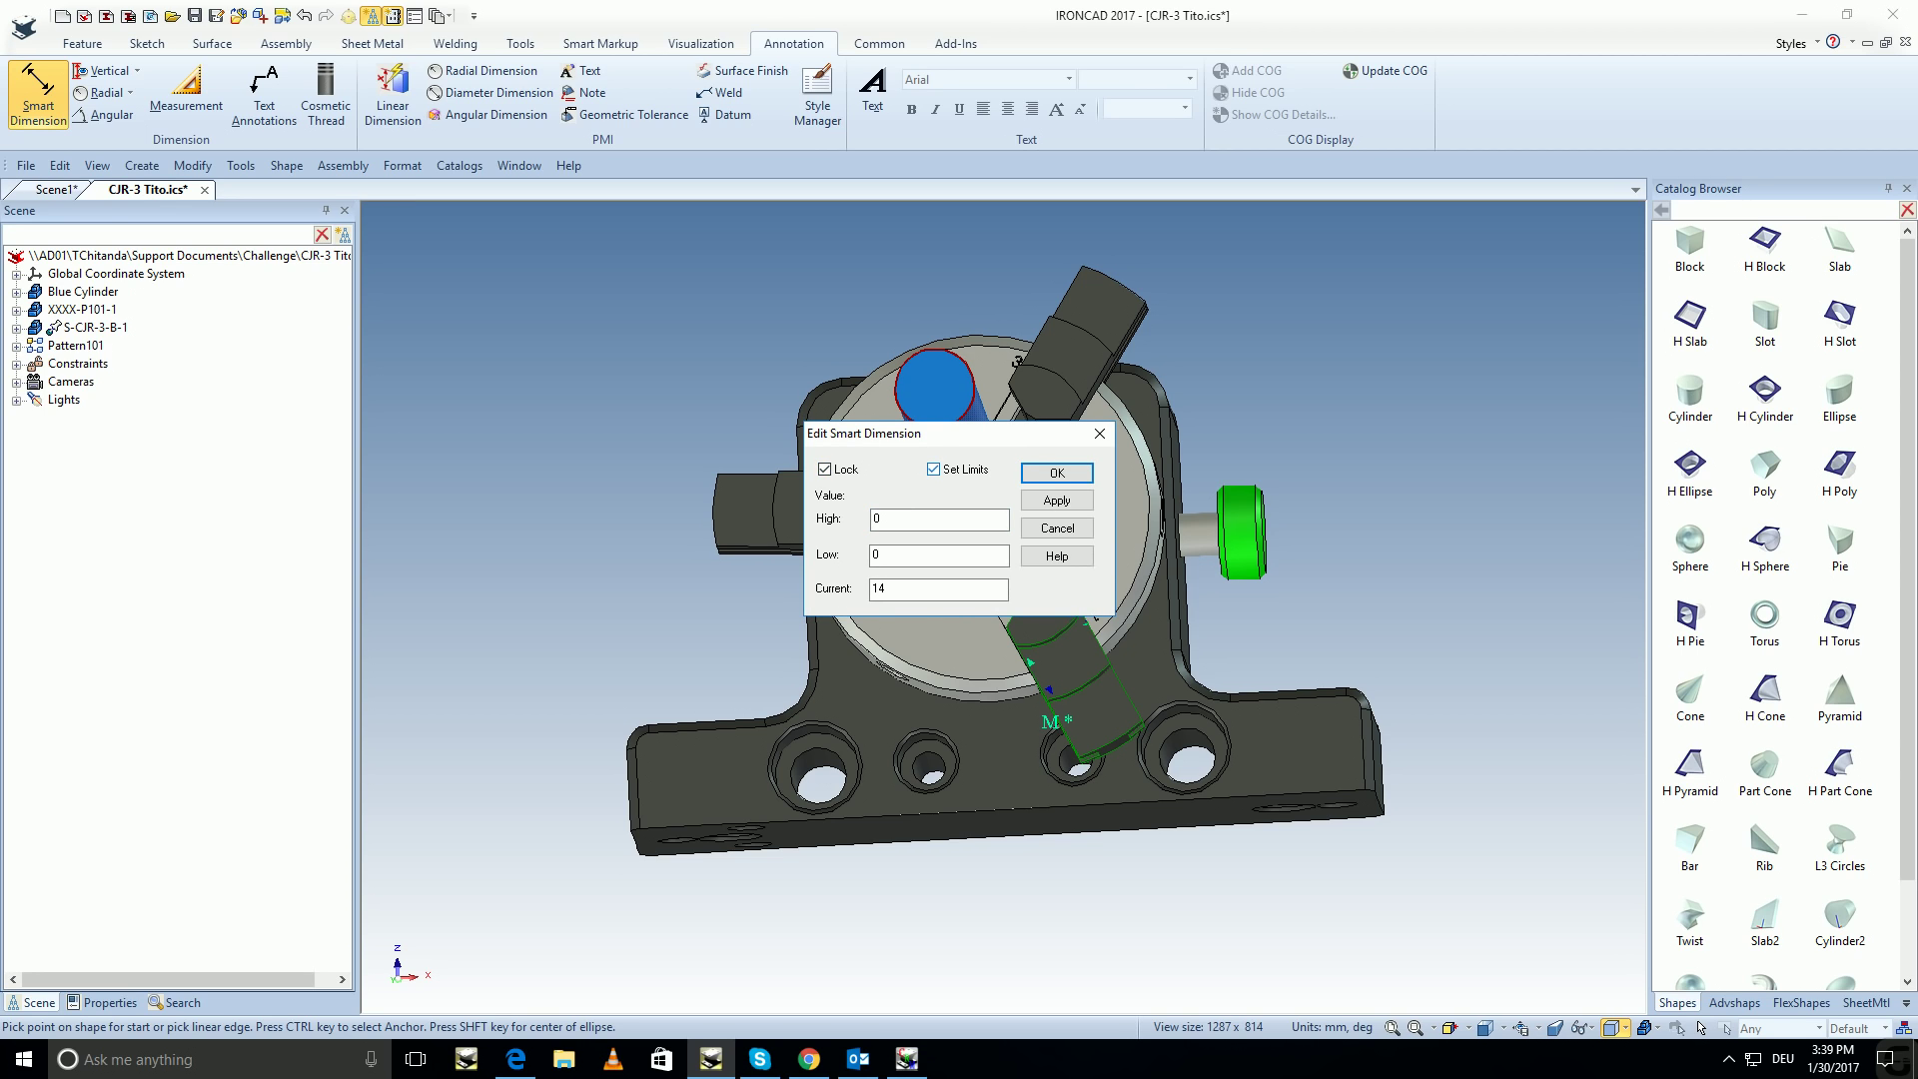
text(1)
text(4,0)
text(5)
key(Tab)
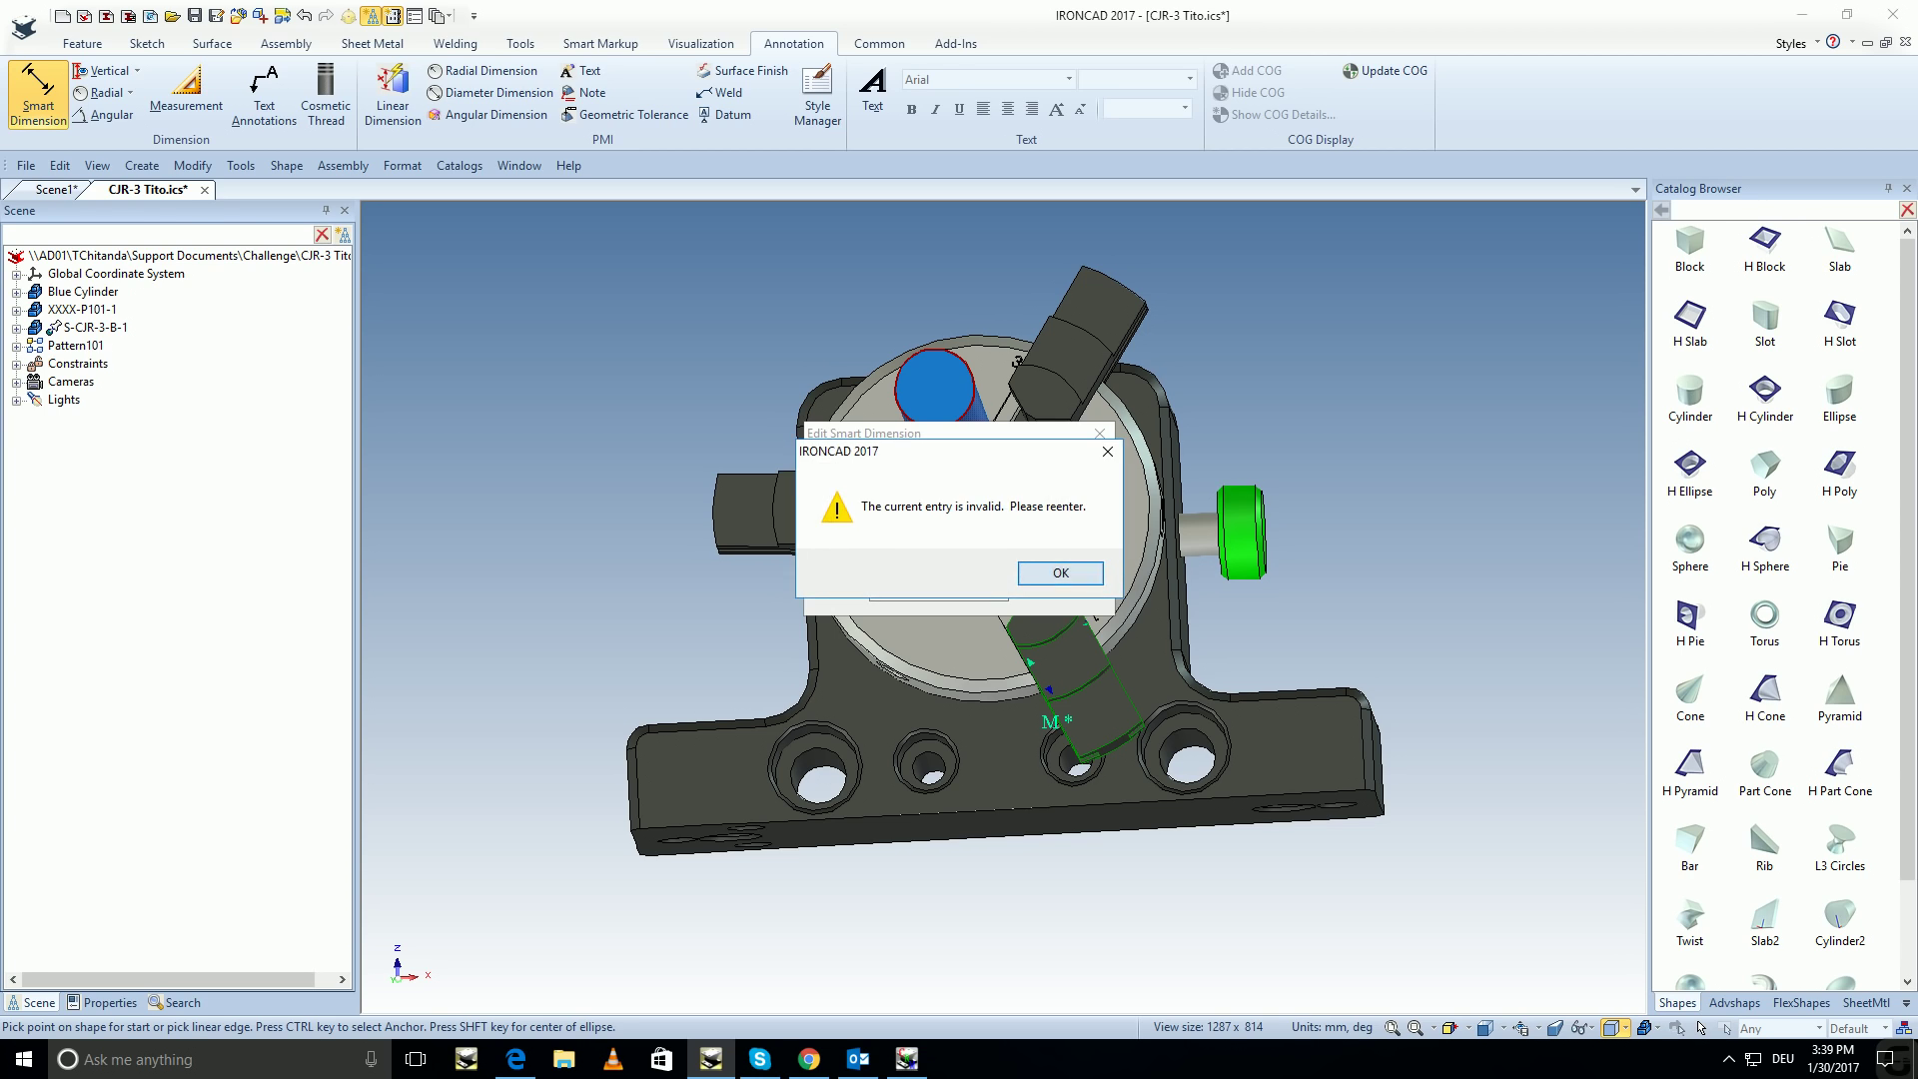
key(Return)
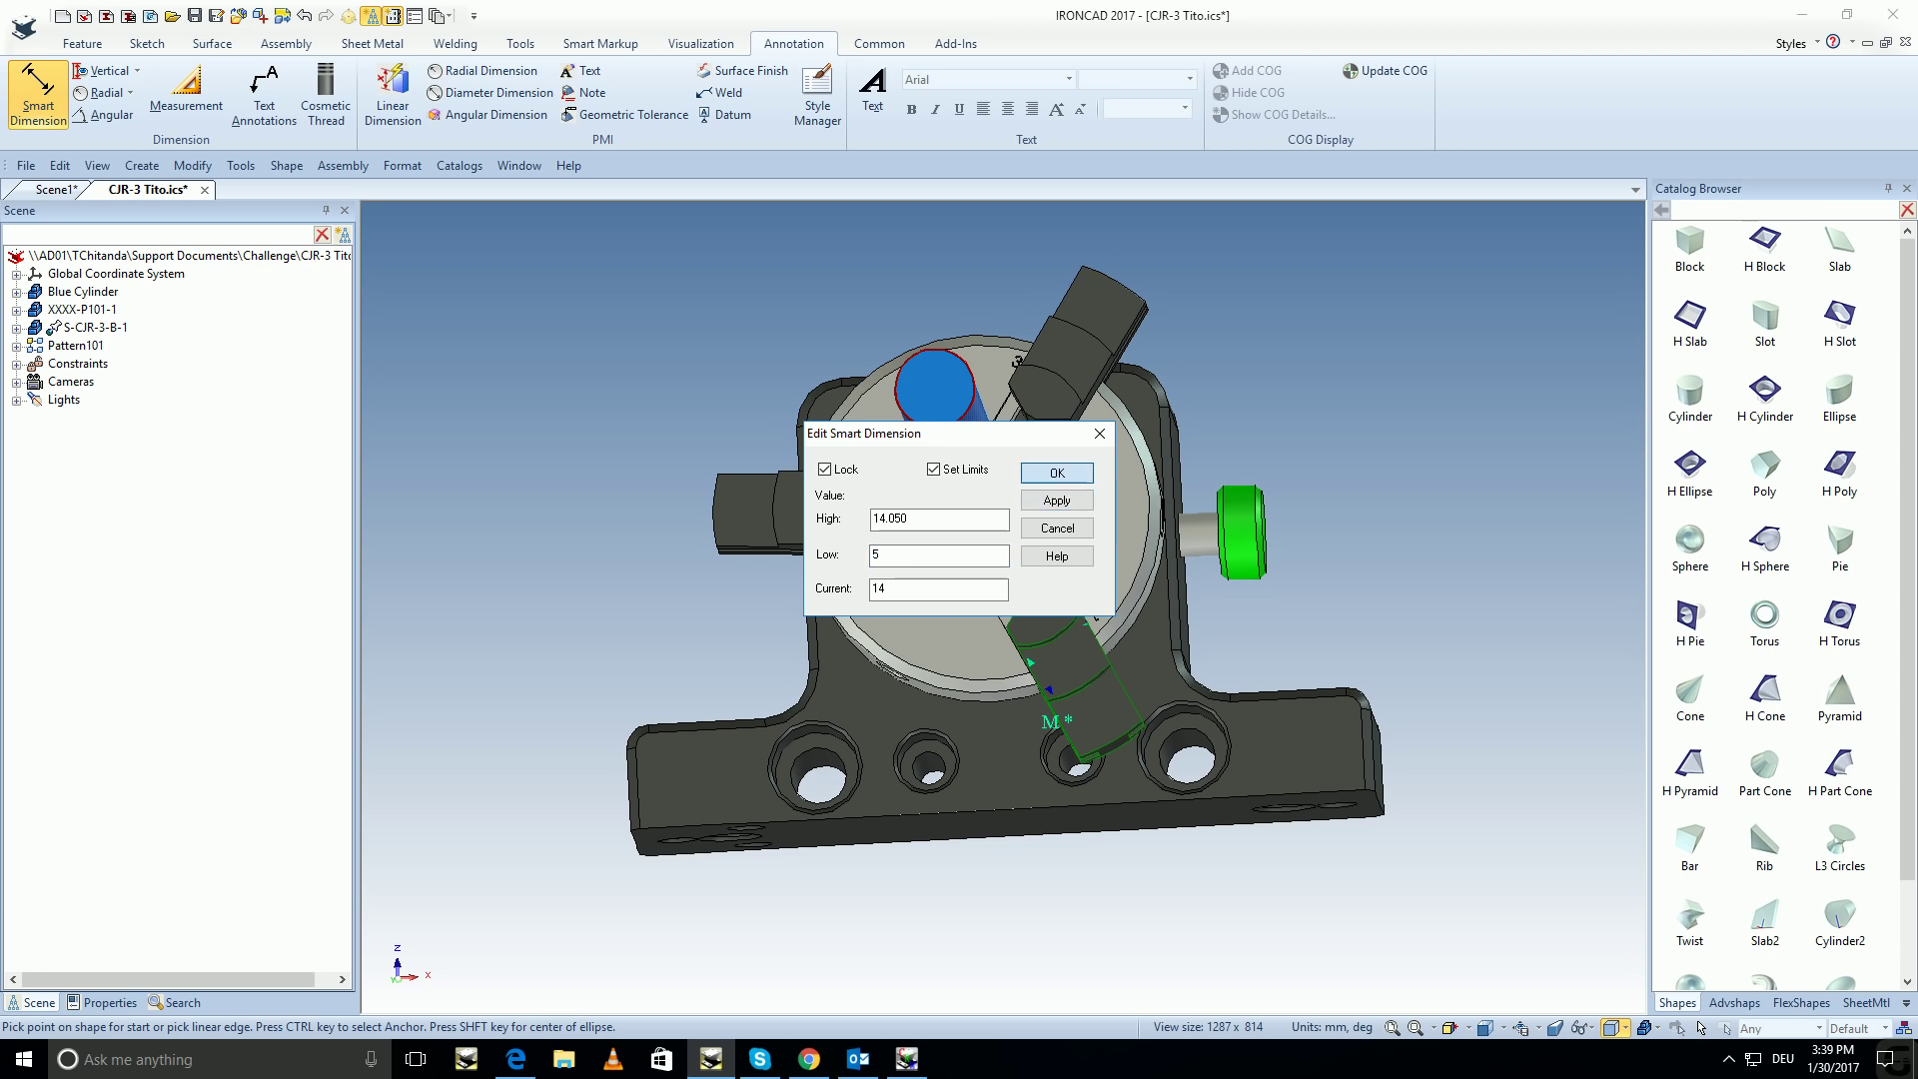
key(Return)
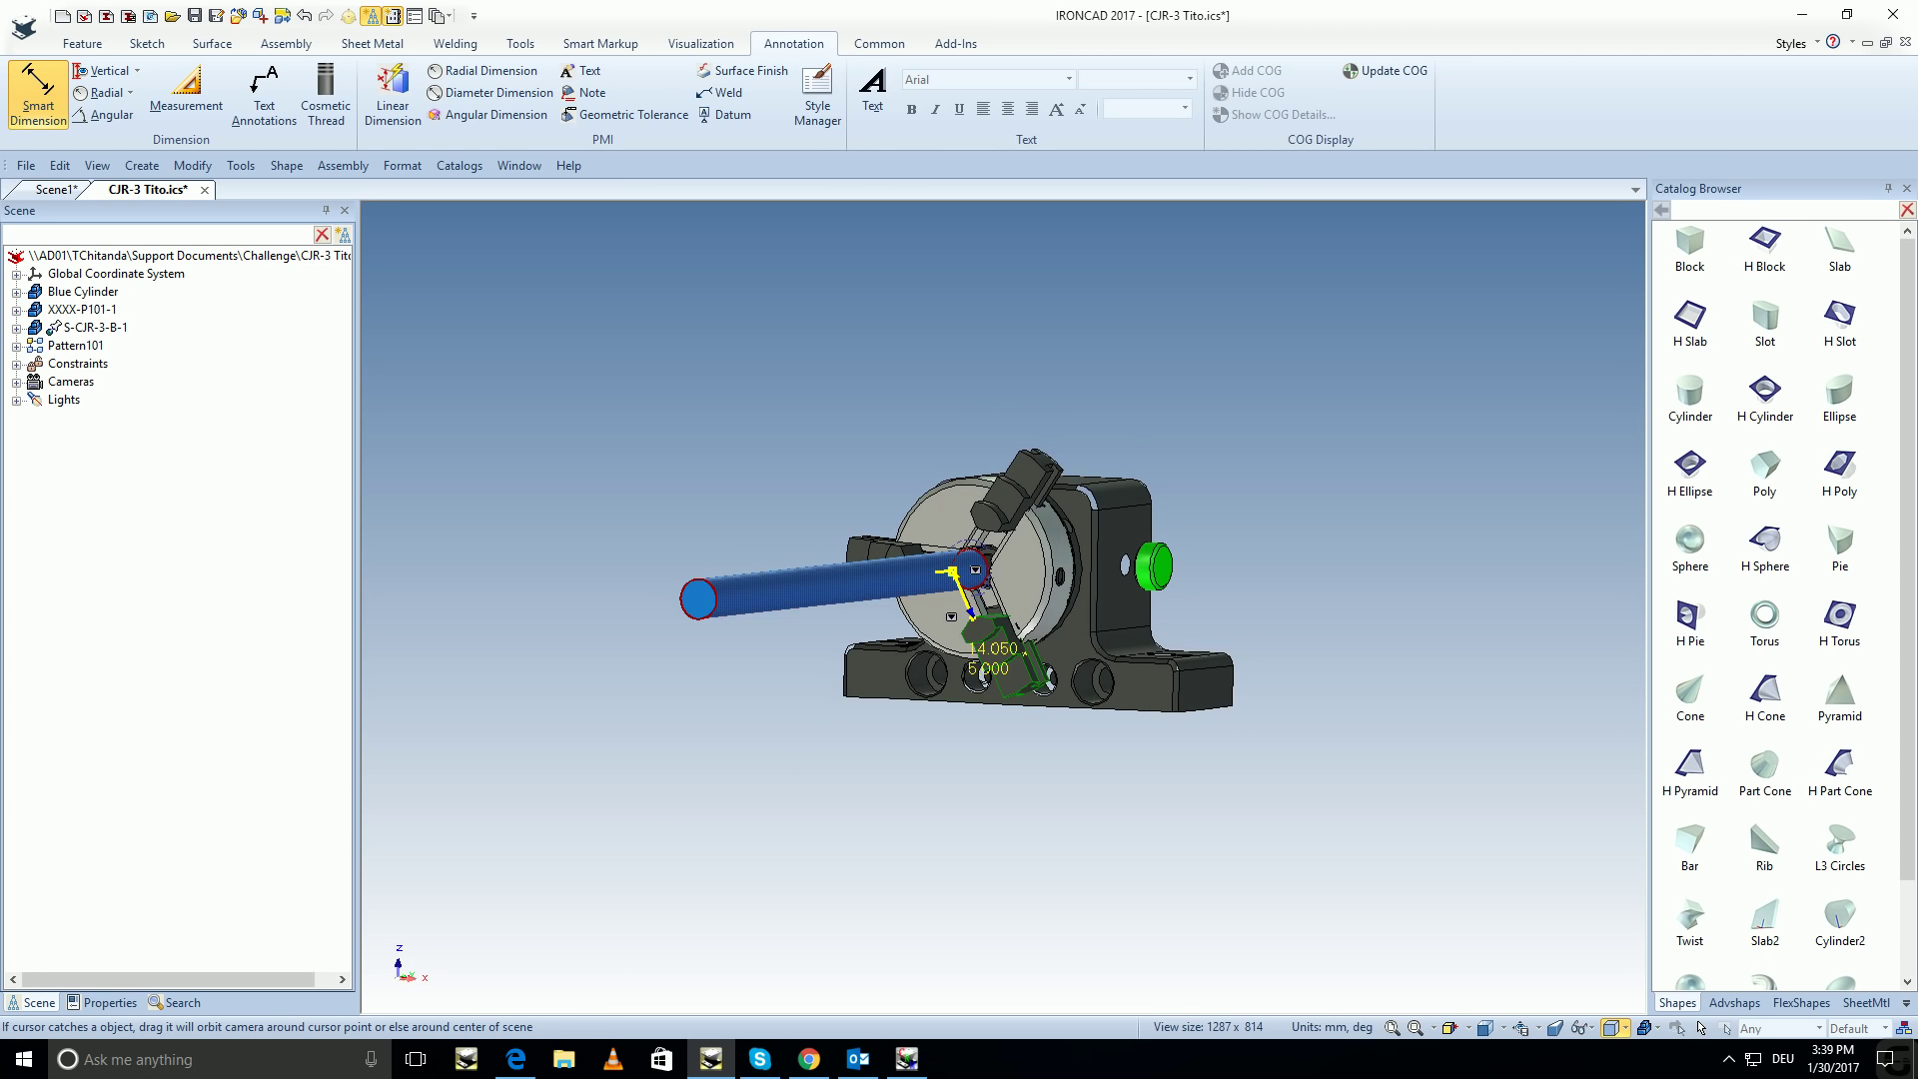
Dimension about 10.906 between the cylinder end's centre and a chuck circle centre, then inspect it.
scroll(961, 591, up, 1)
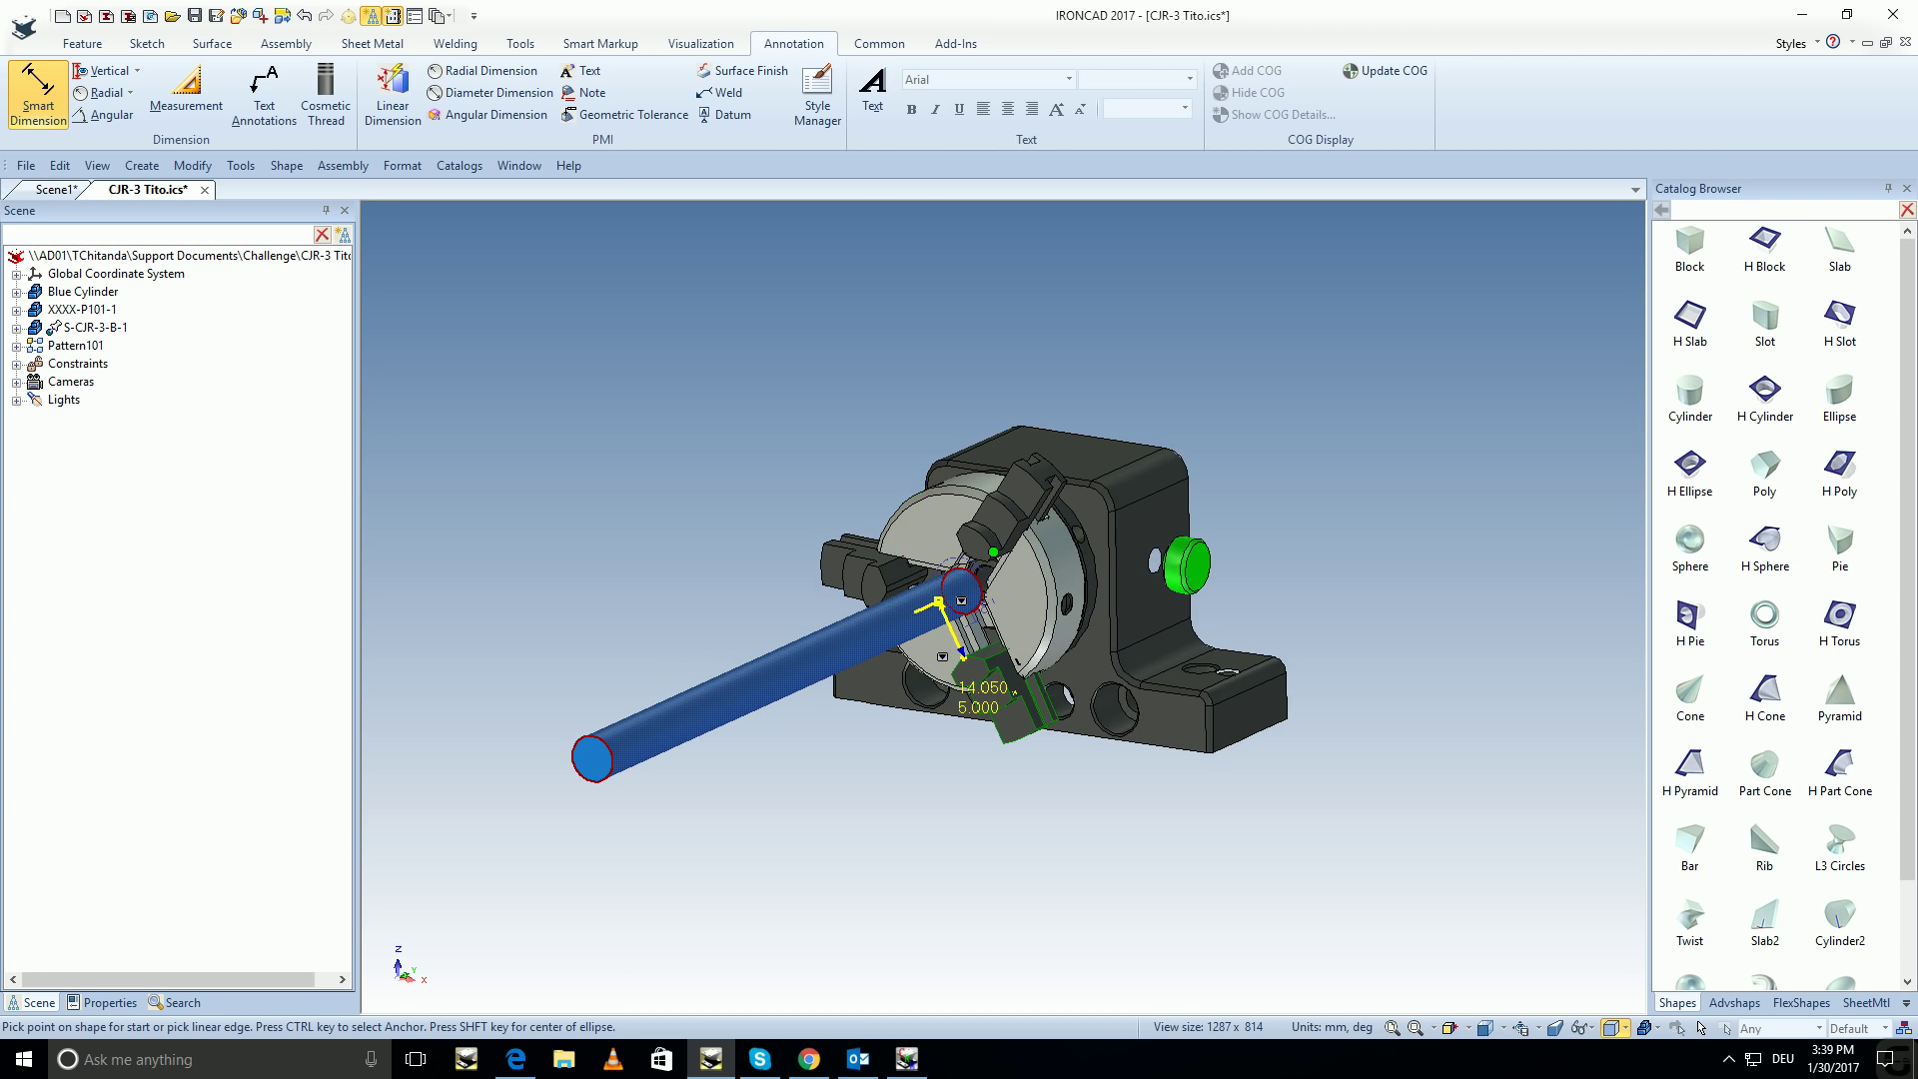
scroll(961, 591, up, 1)
scroll(961, 591, up, 1)
key(shift)
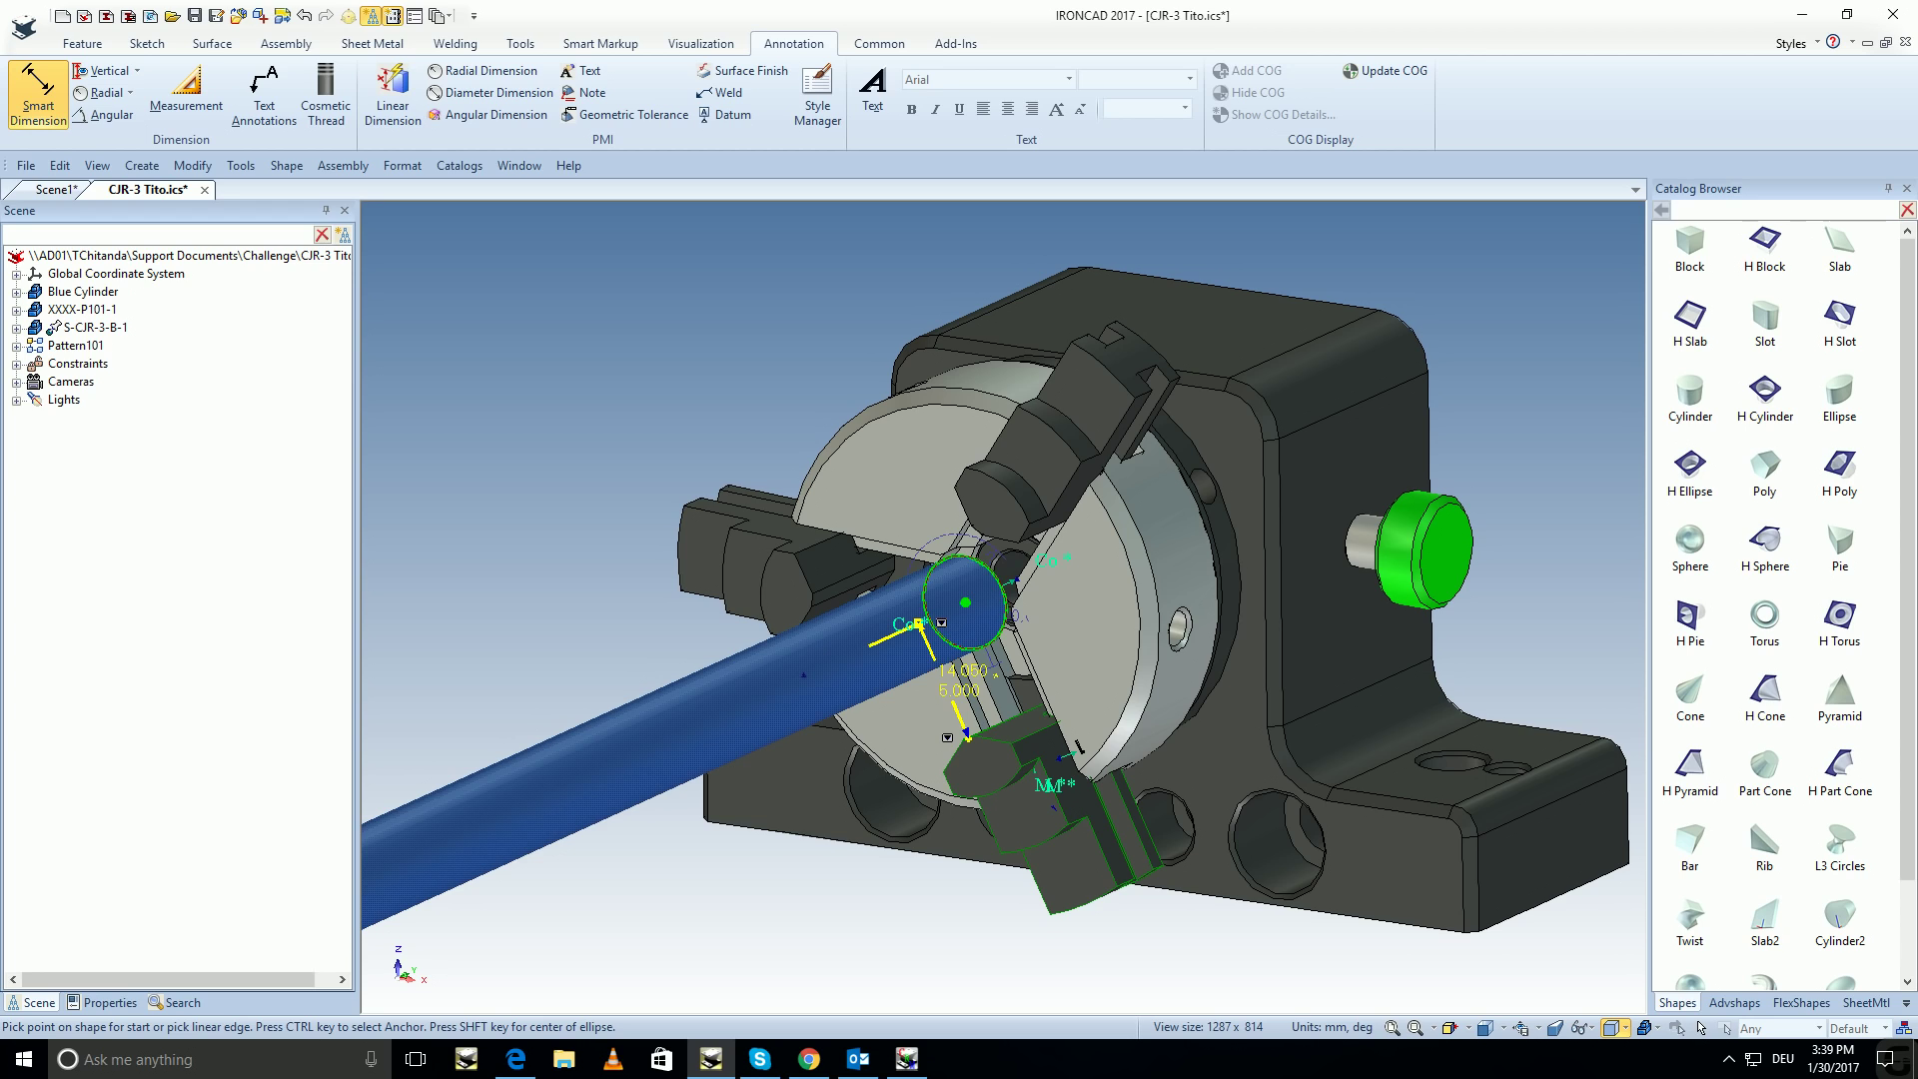
click(965, 602)
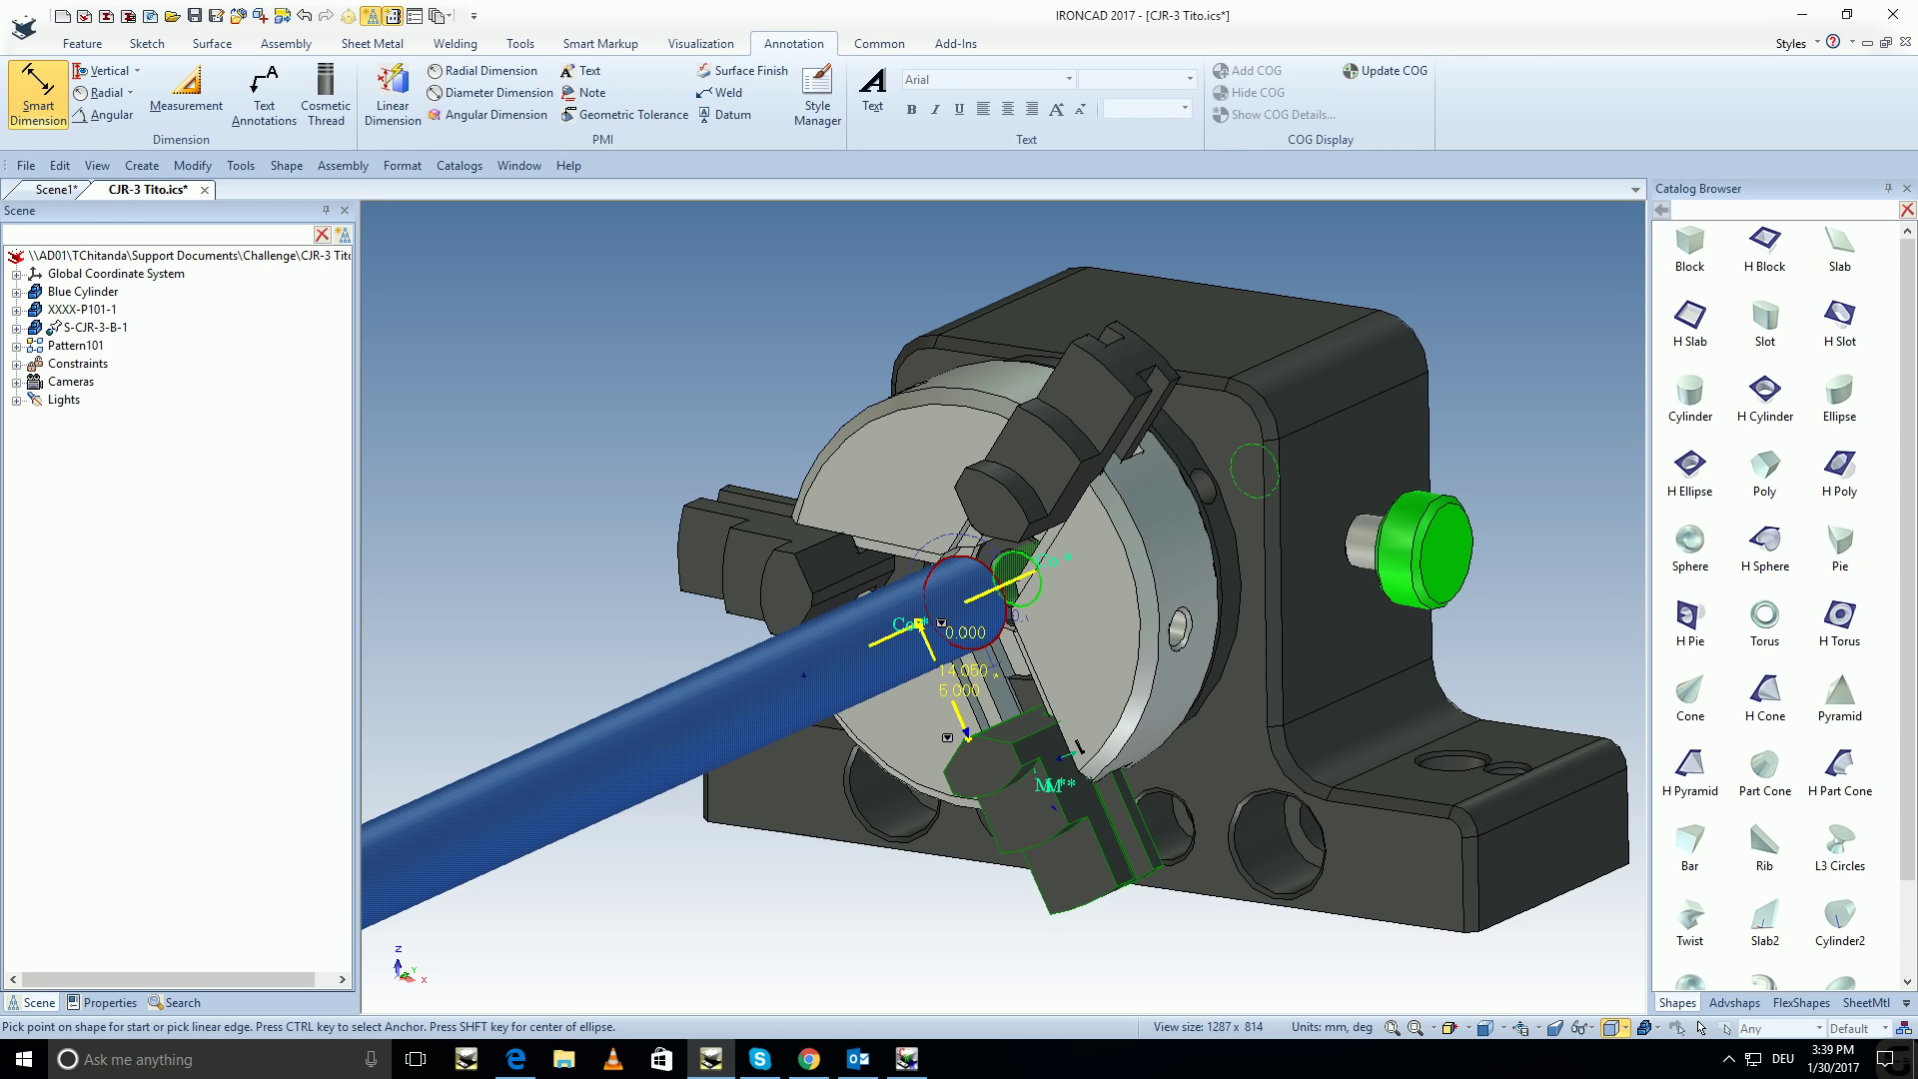
key(shift)
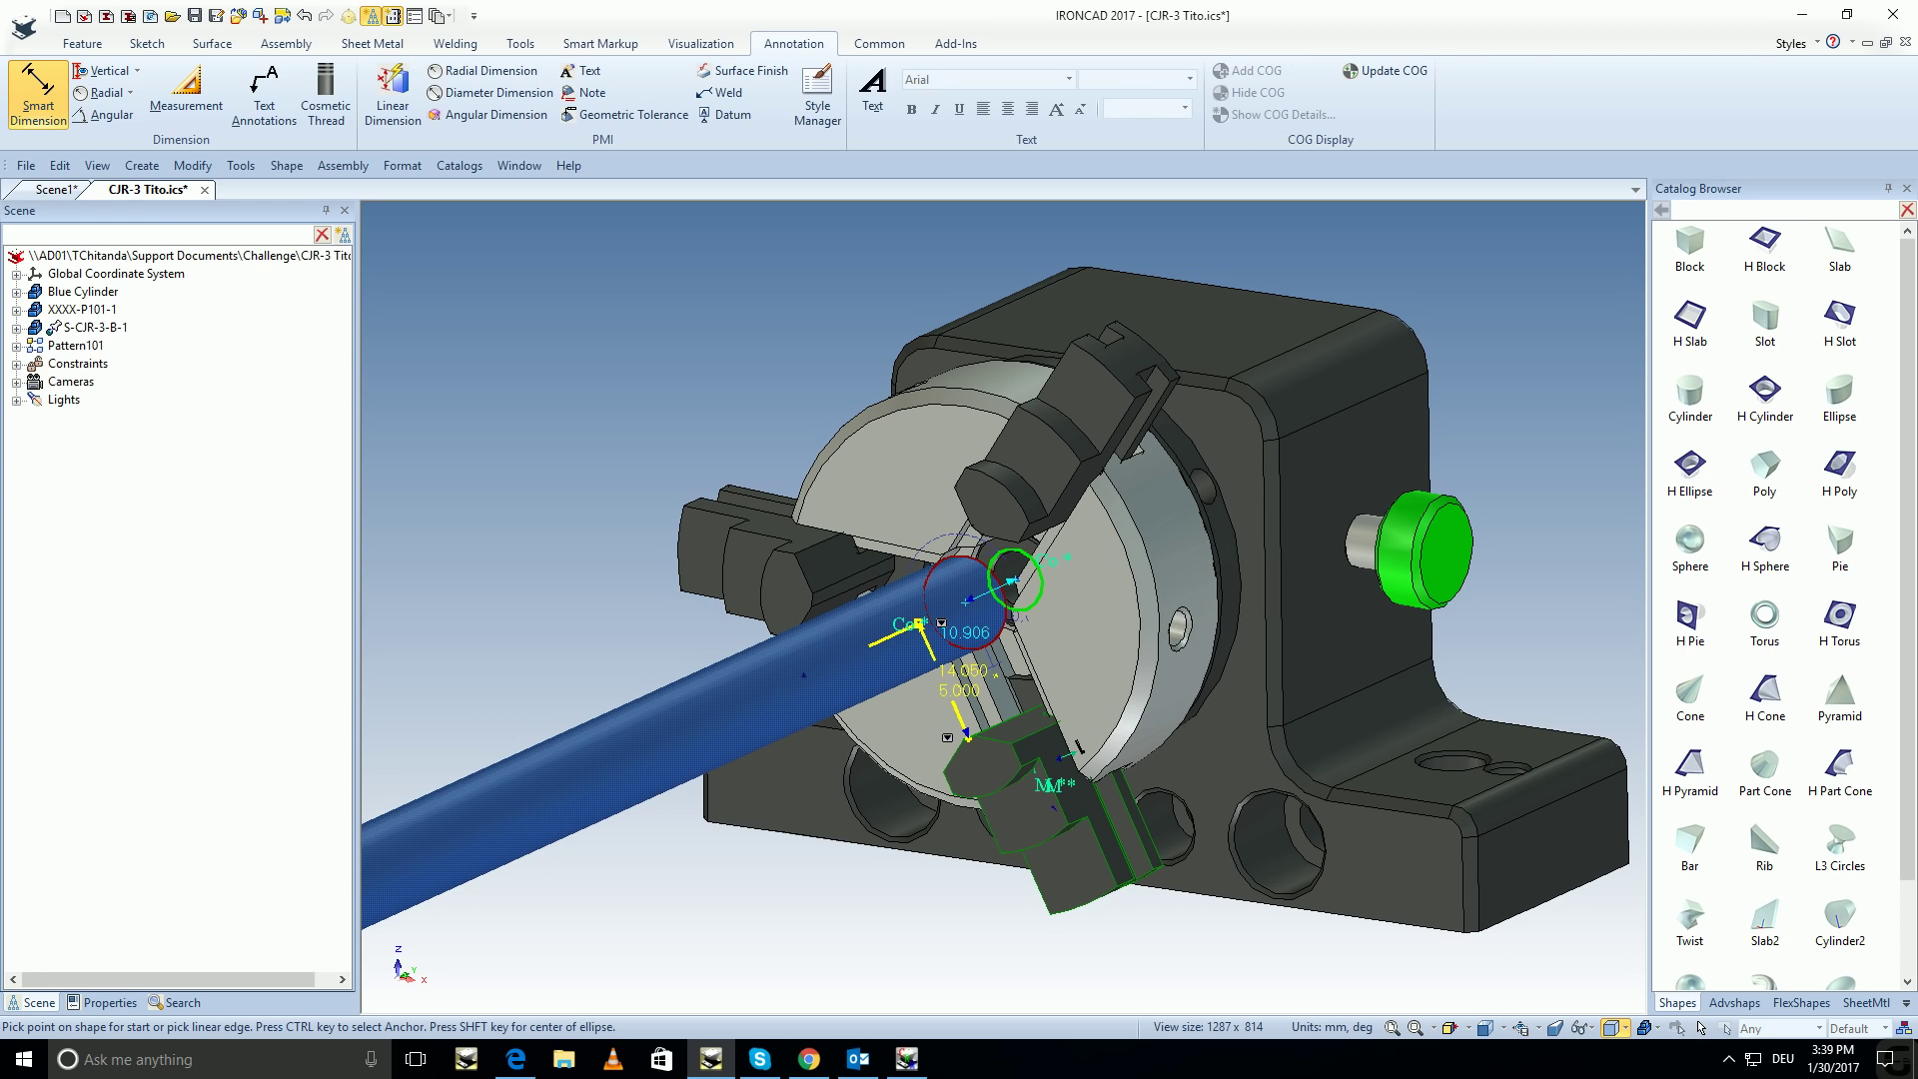
scroll(1003, 595, down, 3)
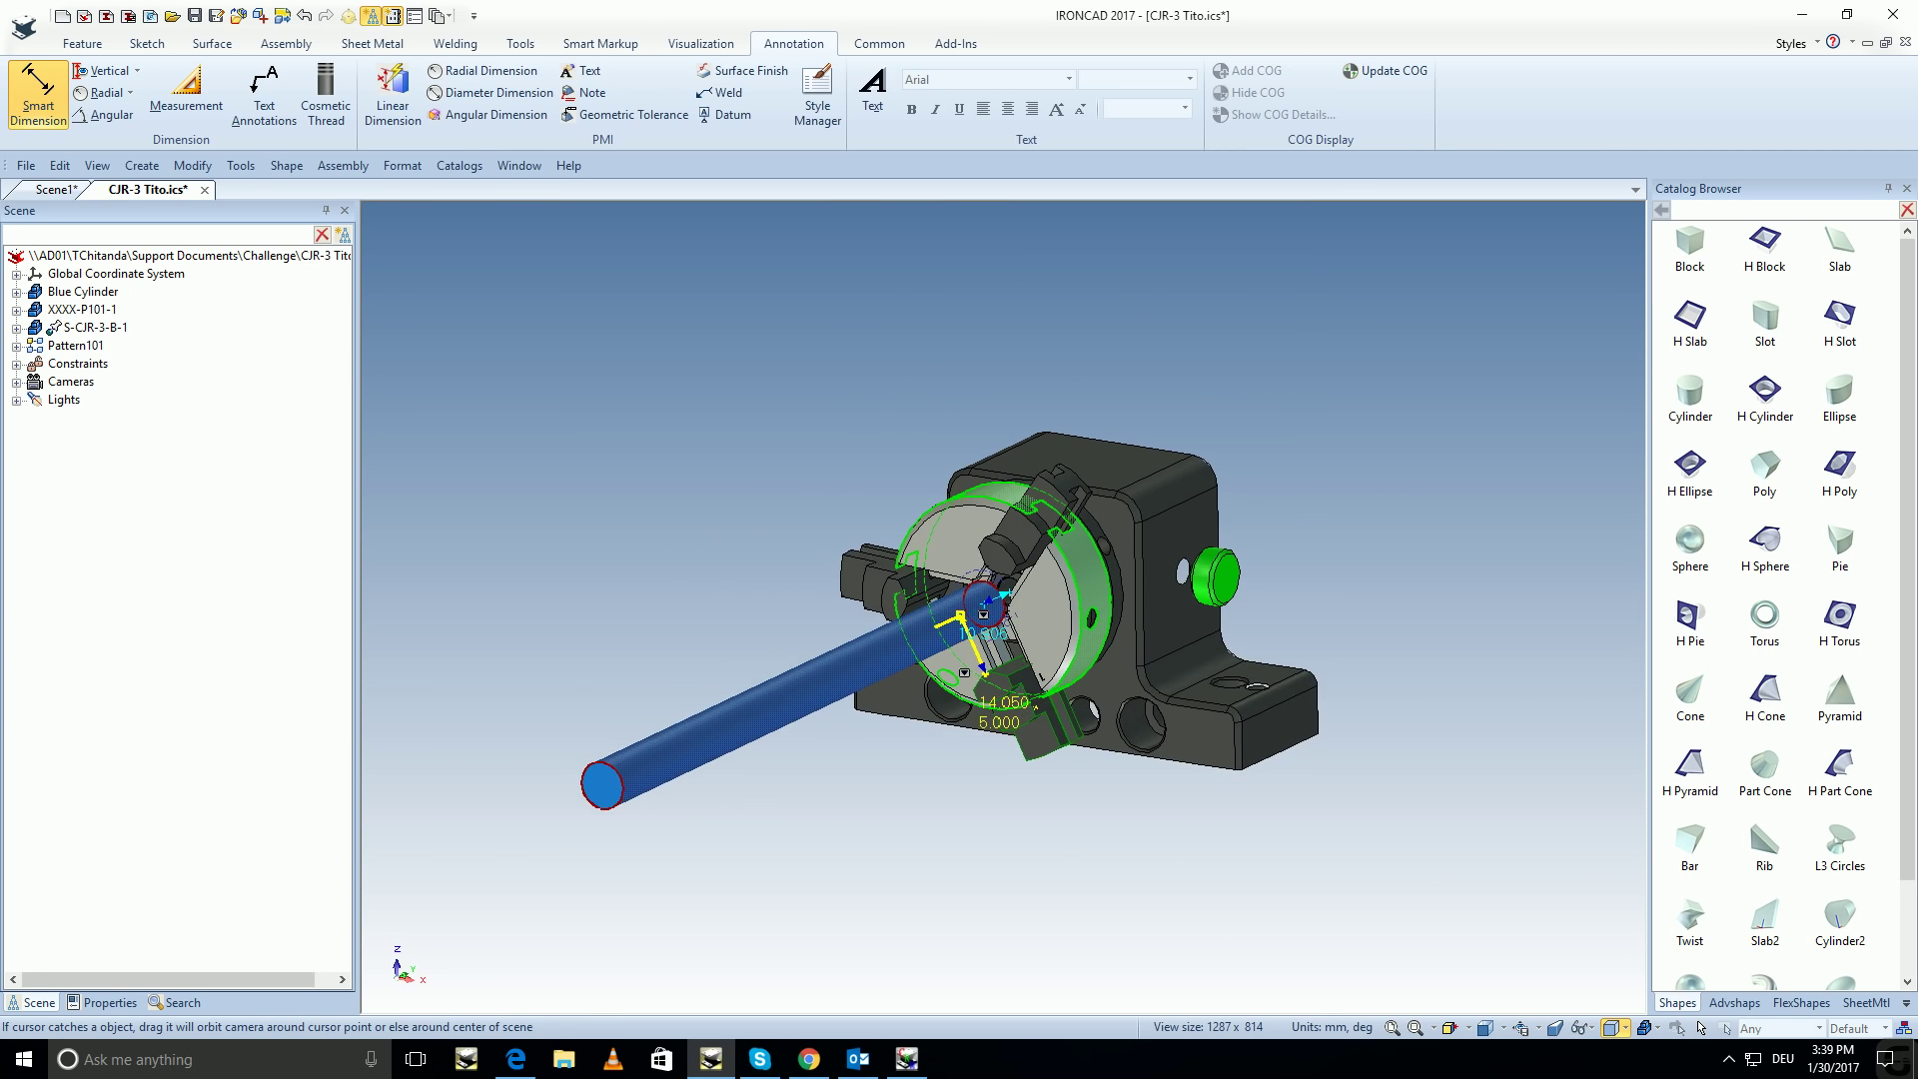
mouse_move(984, 600)
middle_down()
mouse_move(1019, 580)
mouse_move(1004, 589)
middle_up()
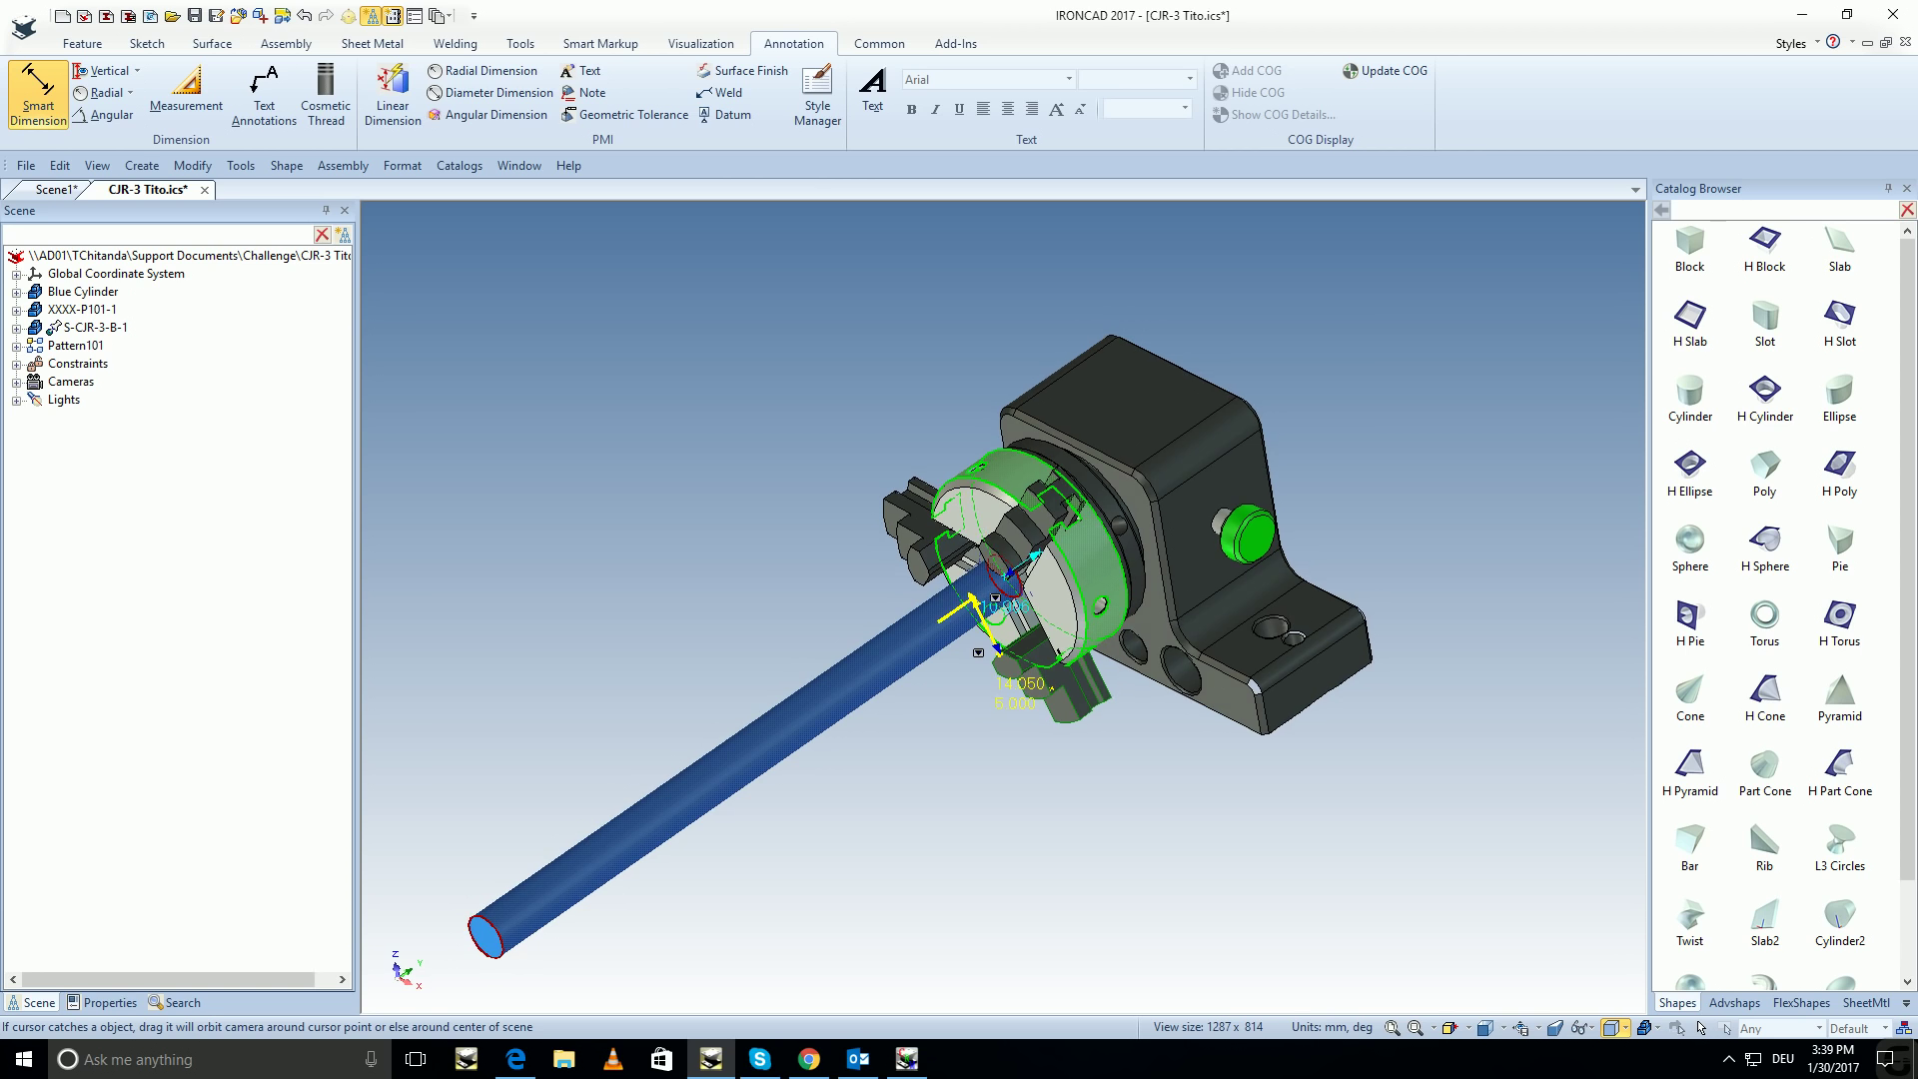
middle_drag(998, 599, 974, 548)
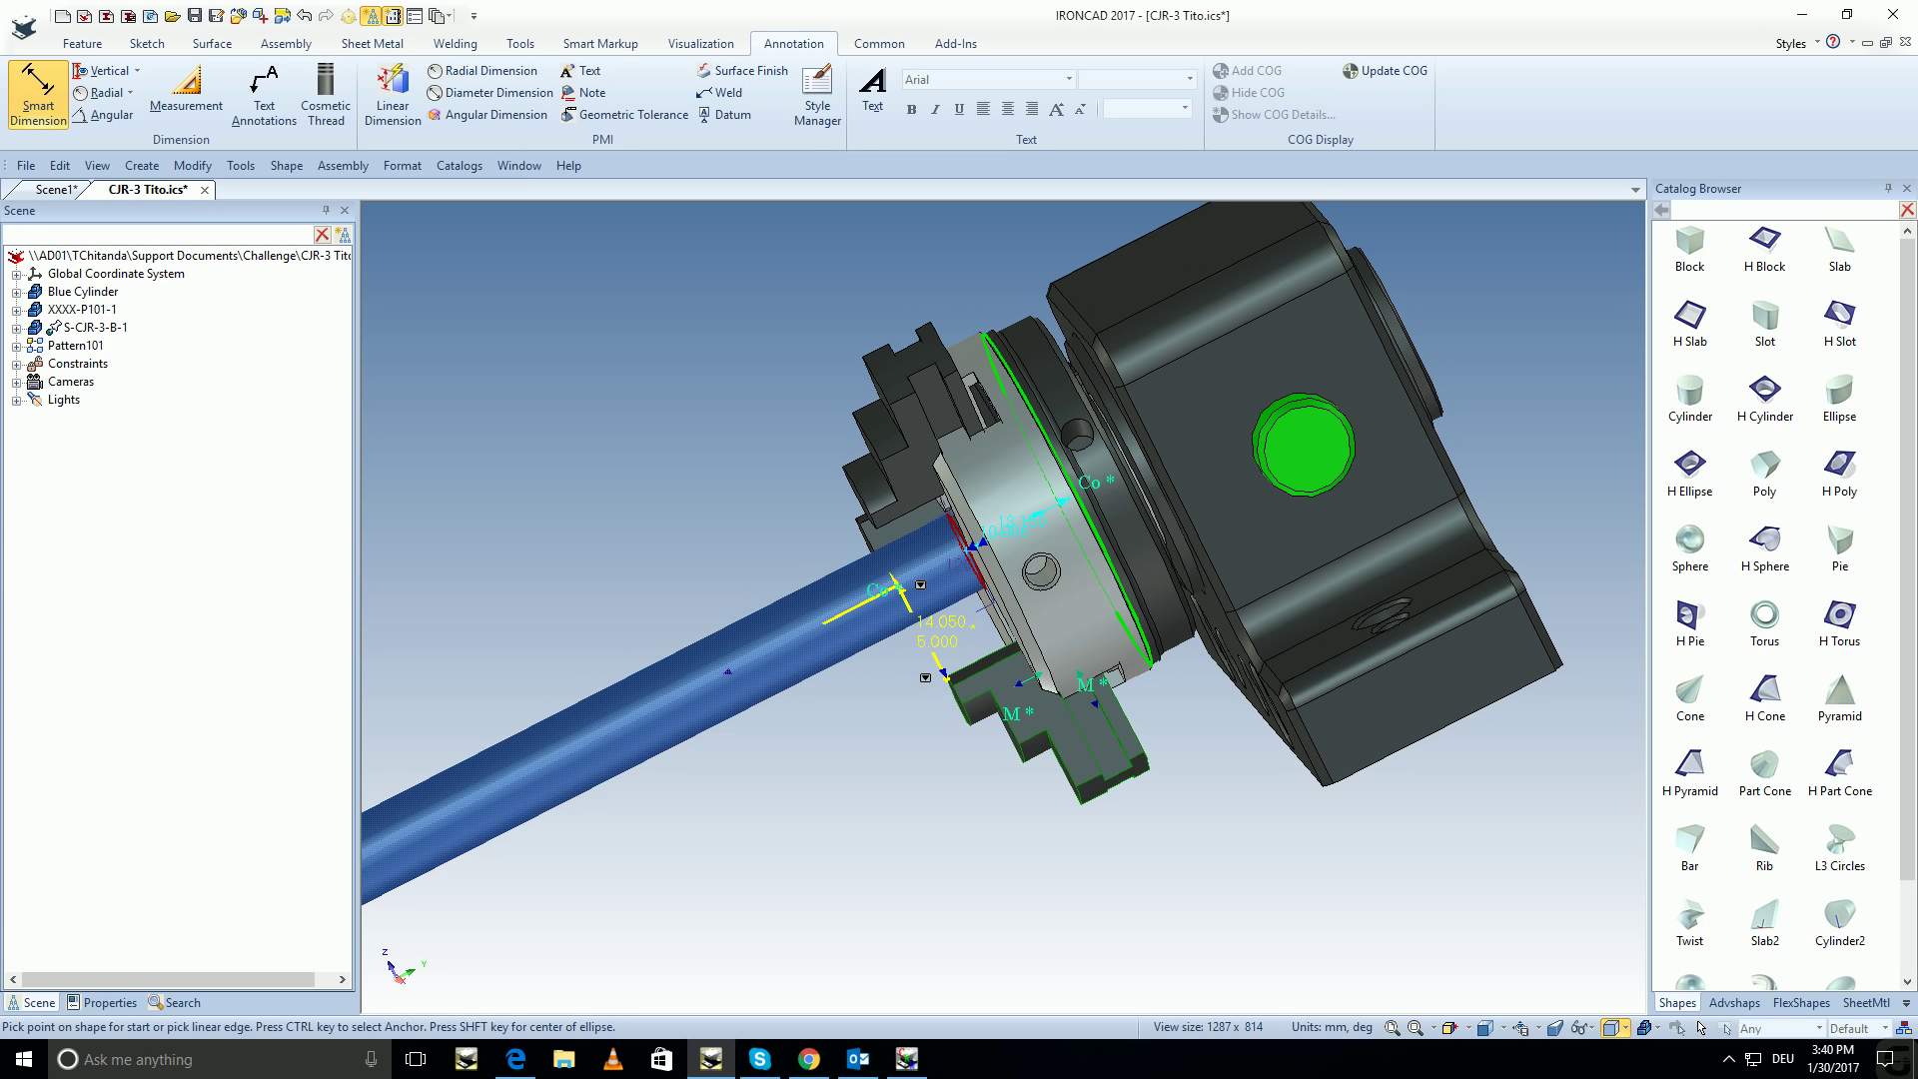
middle_drag(984, 545, 1049, 589)
scroll(1044, 583, up, 1)
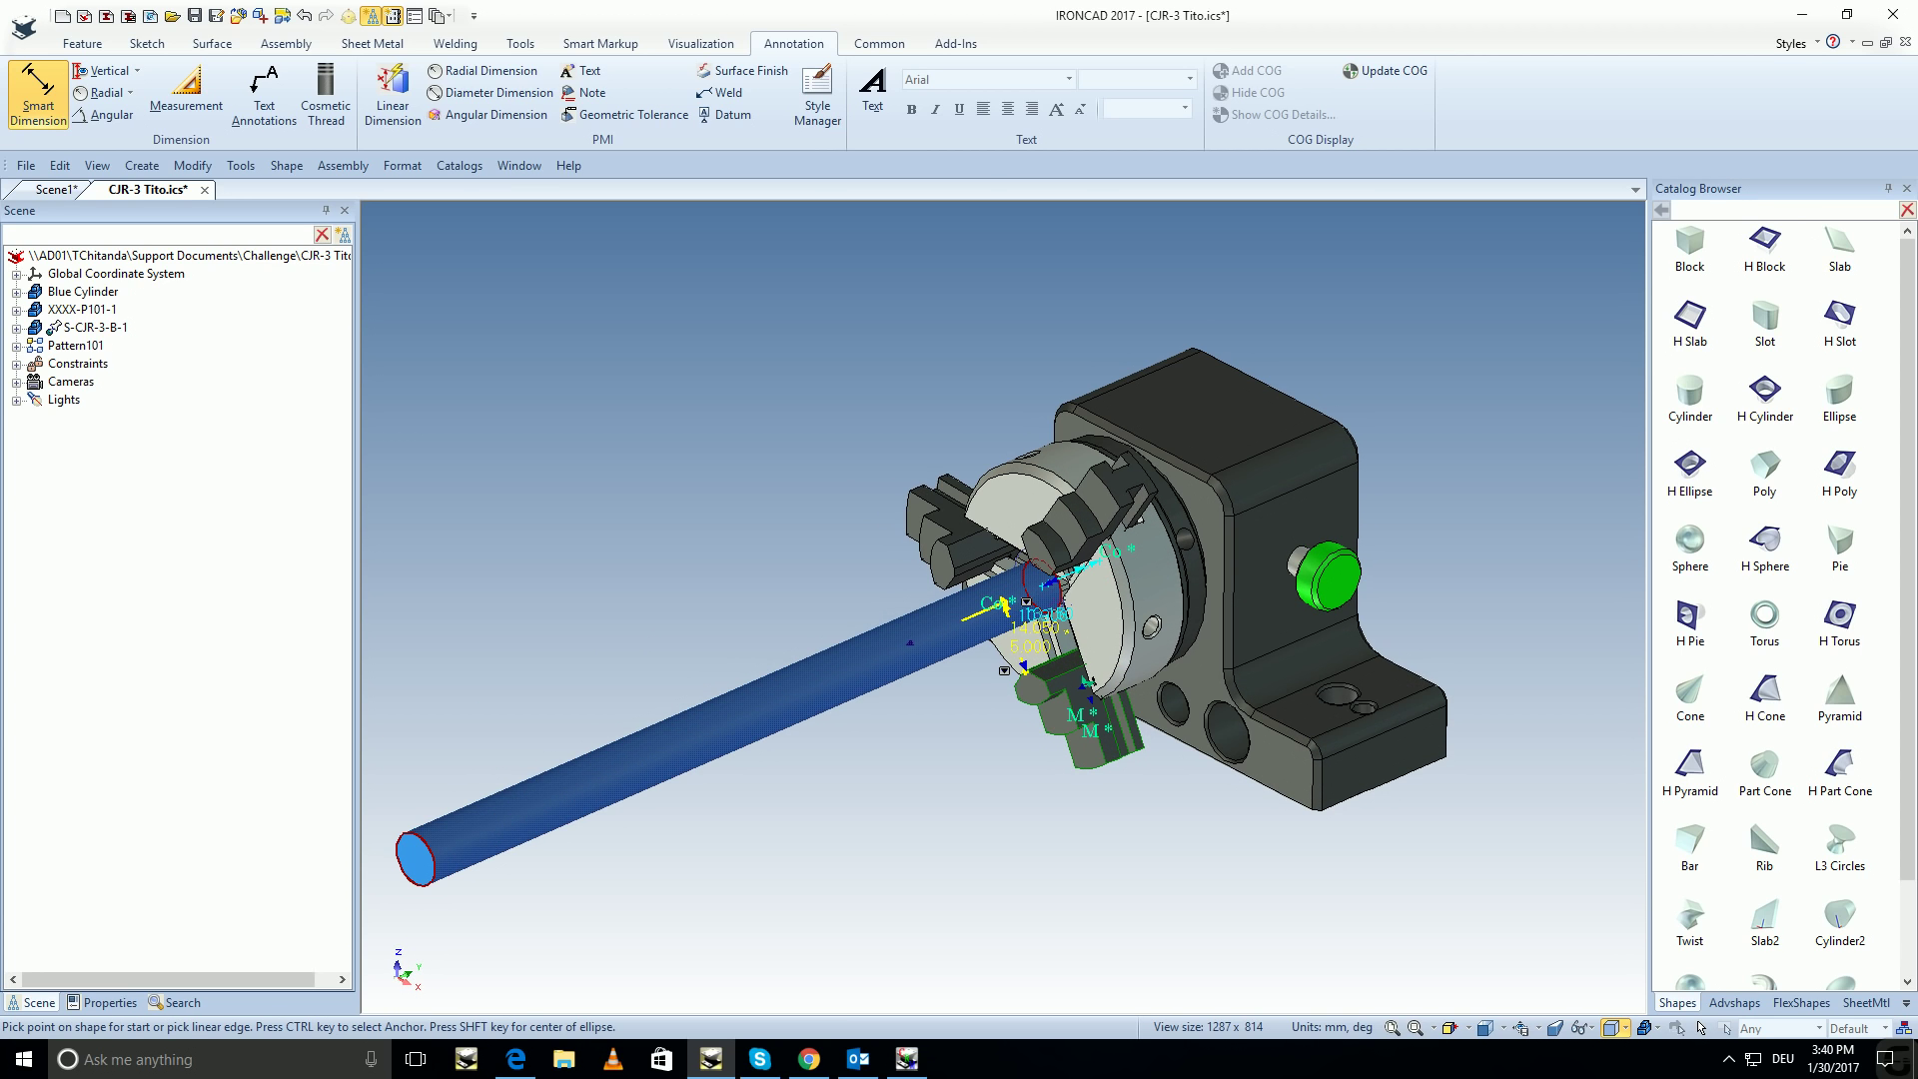
Lock both dimensions listed under Constraints > Unlocked in the Scene tree.
click(16, 364)
click(35, 399)
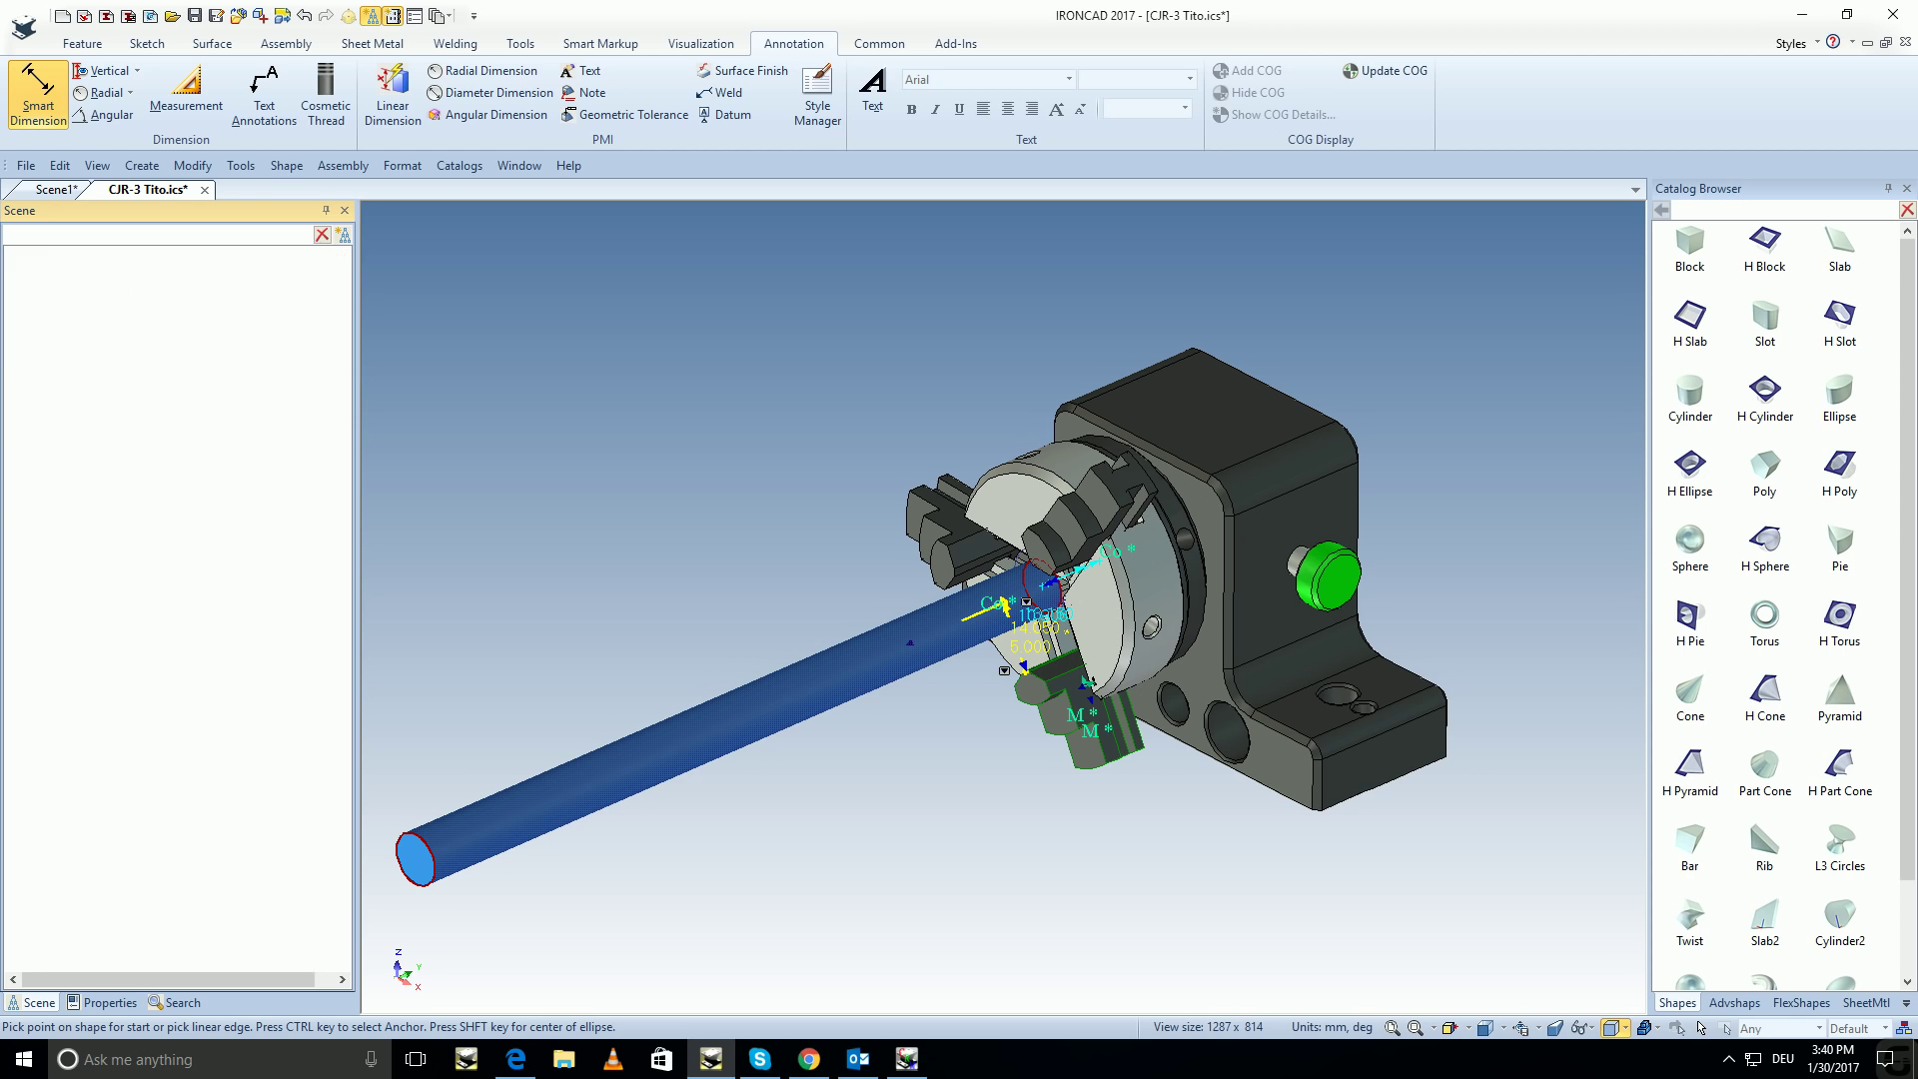
right_click(95, 417)
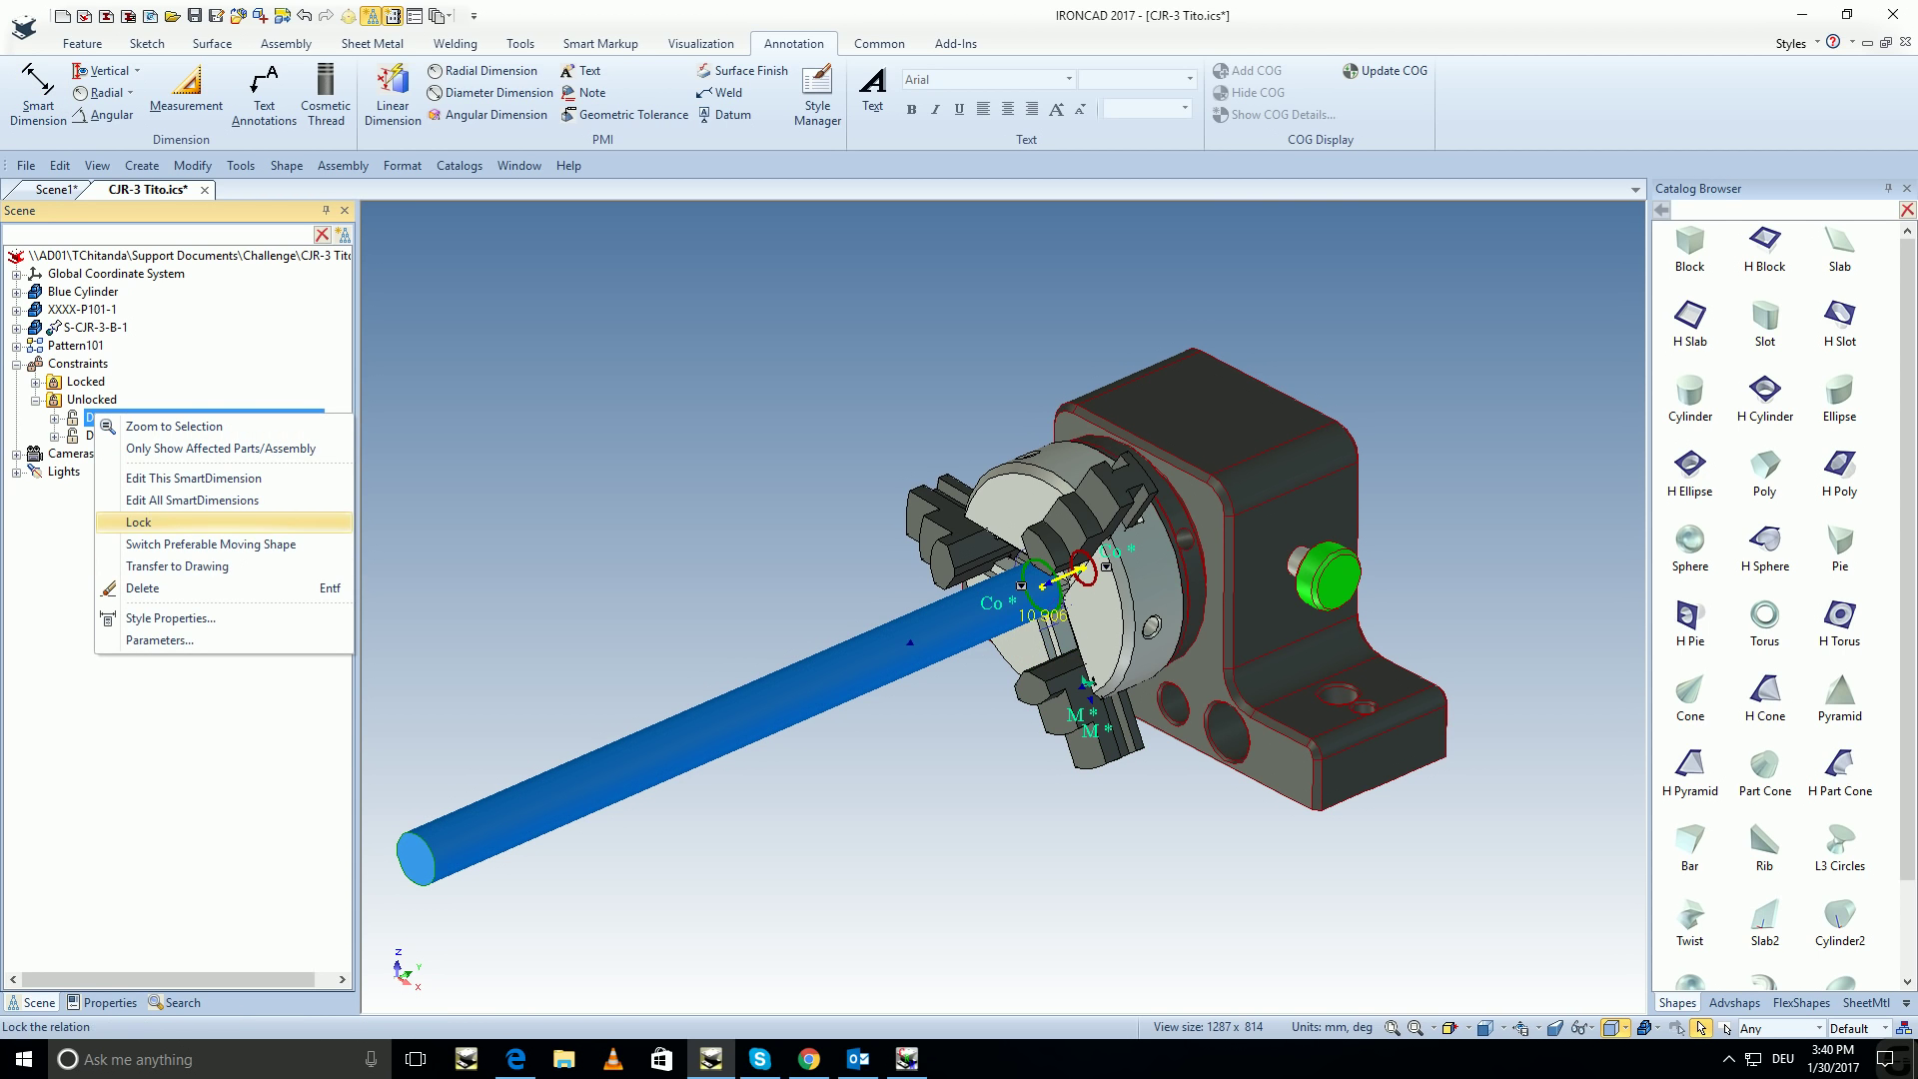
click(142, 588)
right_click(149, 417)
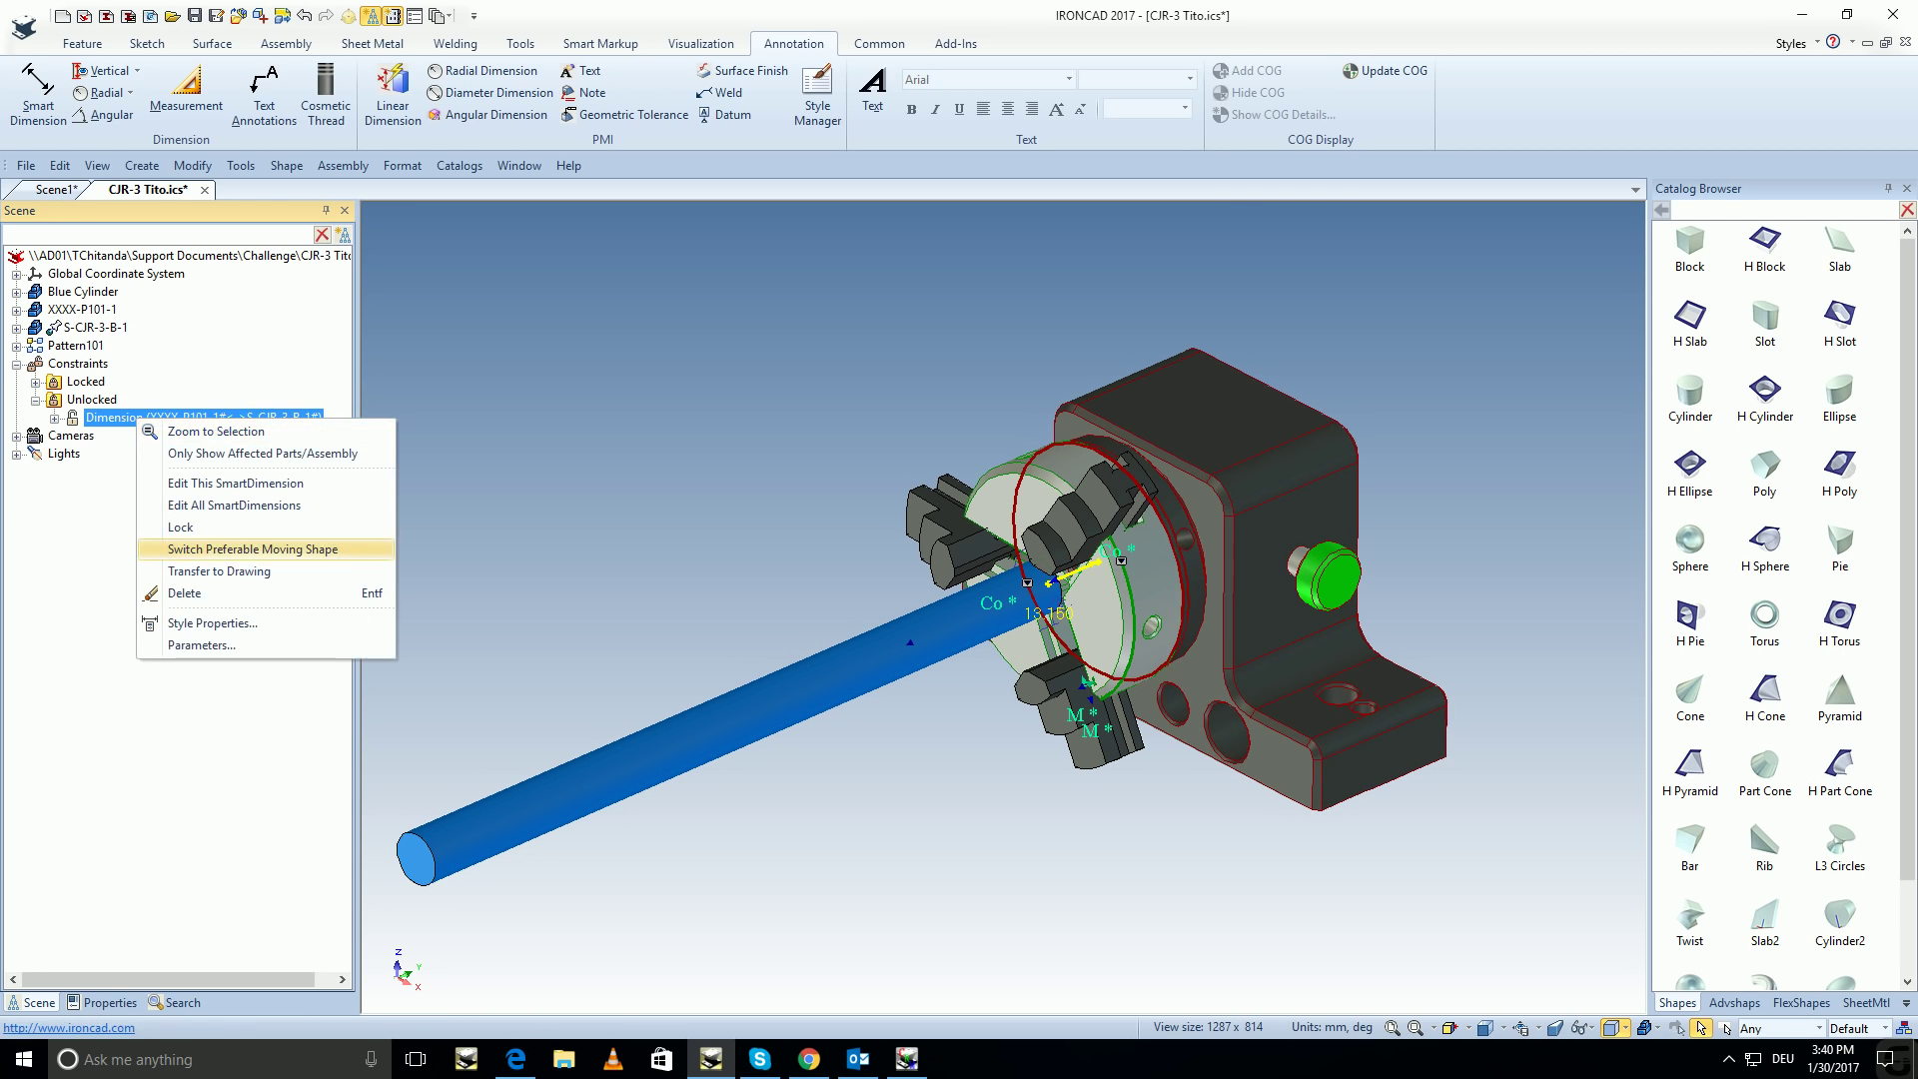
click(175, 527)
scroll(1003, 609, down, 3)
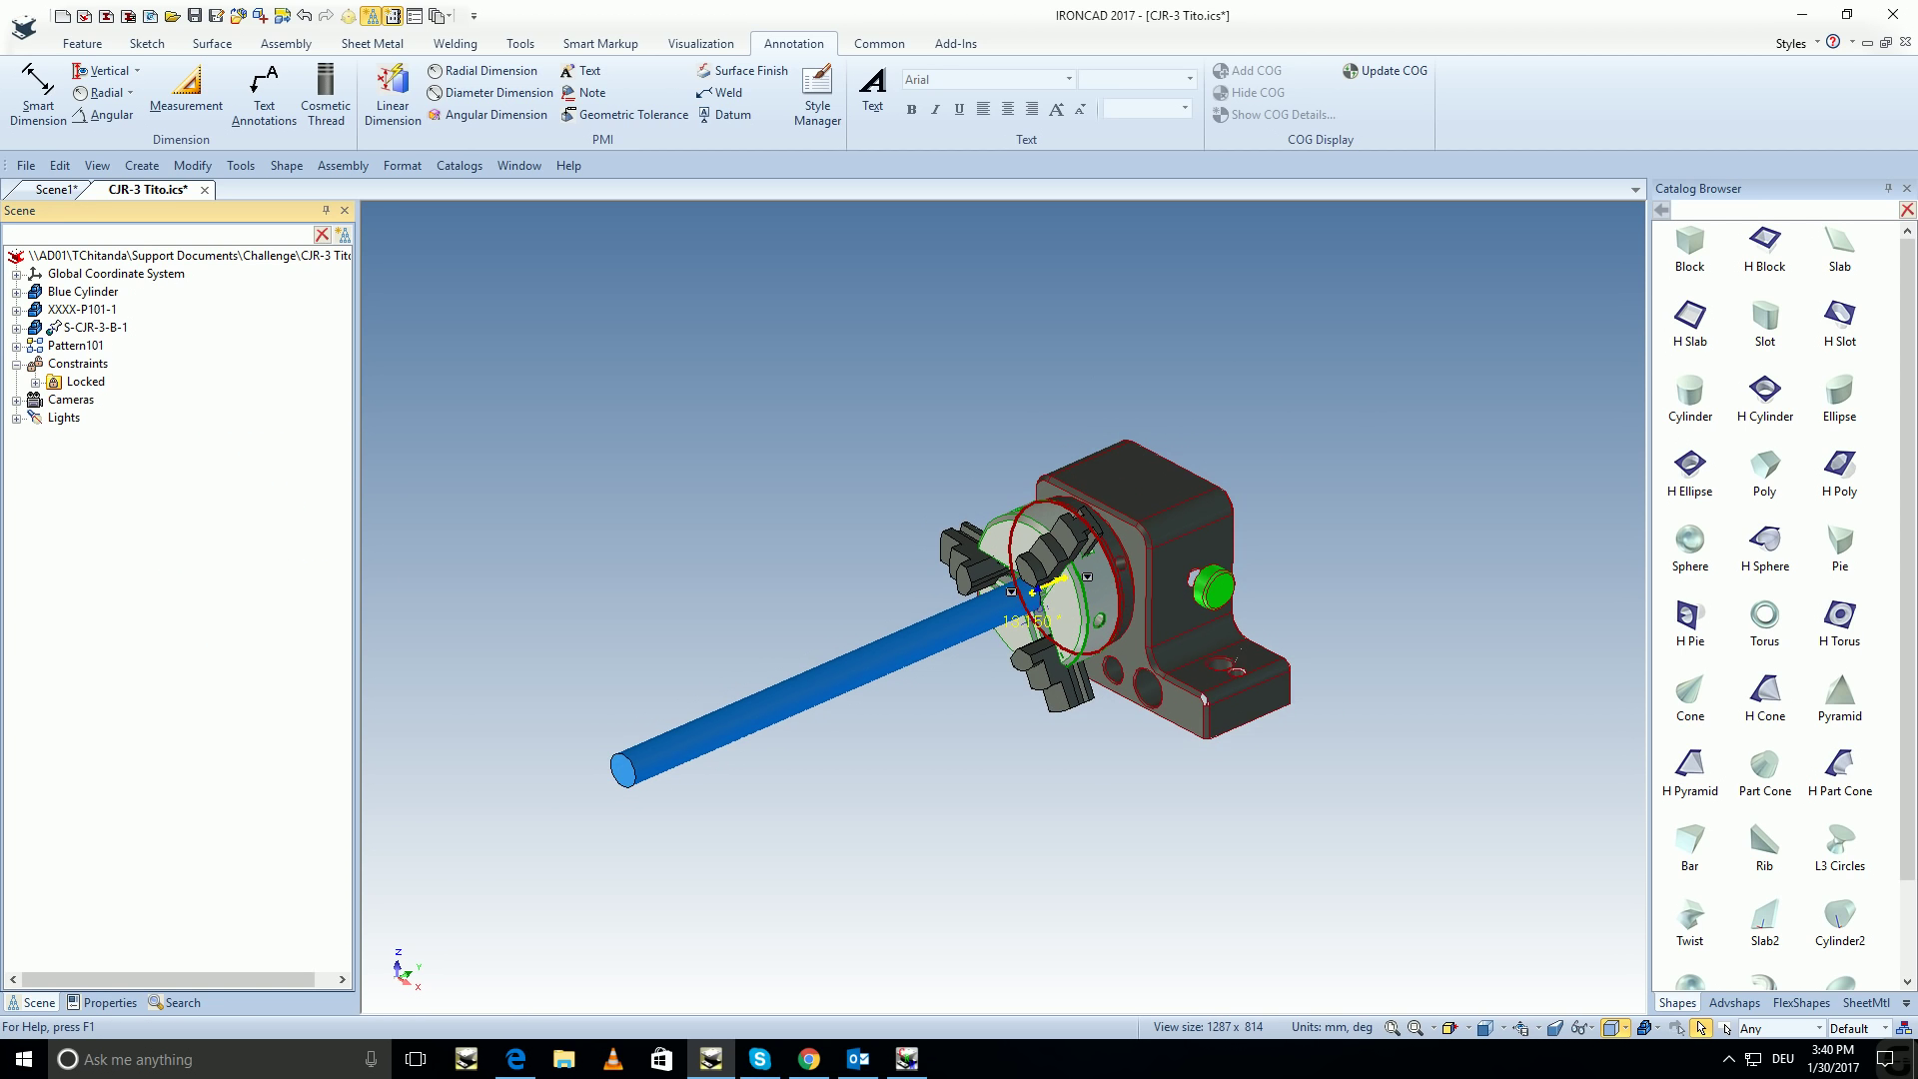
Re-enable Mechanism Mode with collision detection and rotate the chuck around the constrained bar.
click(520, 44)
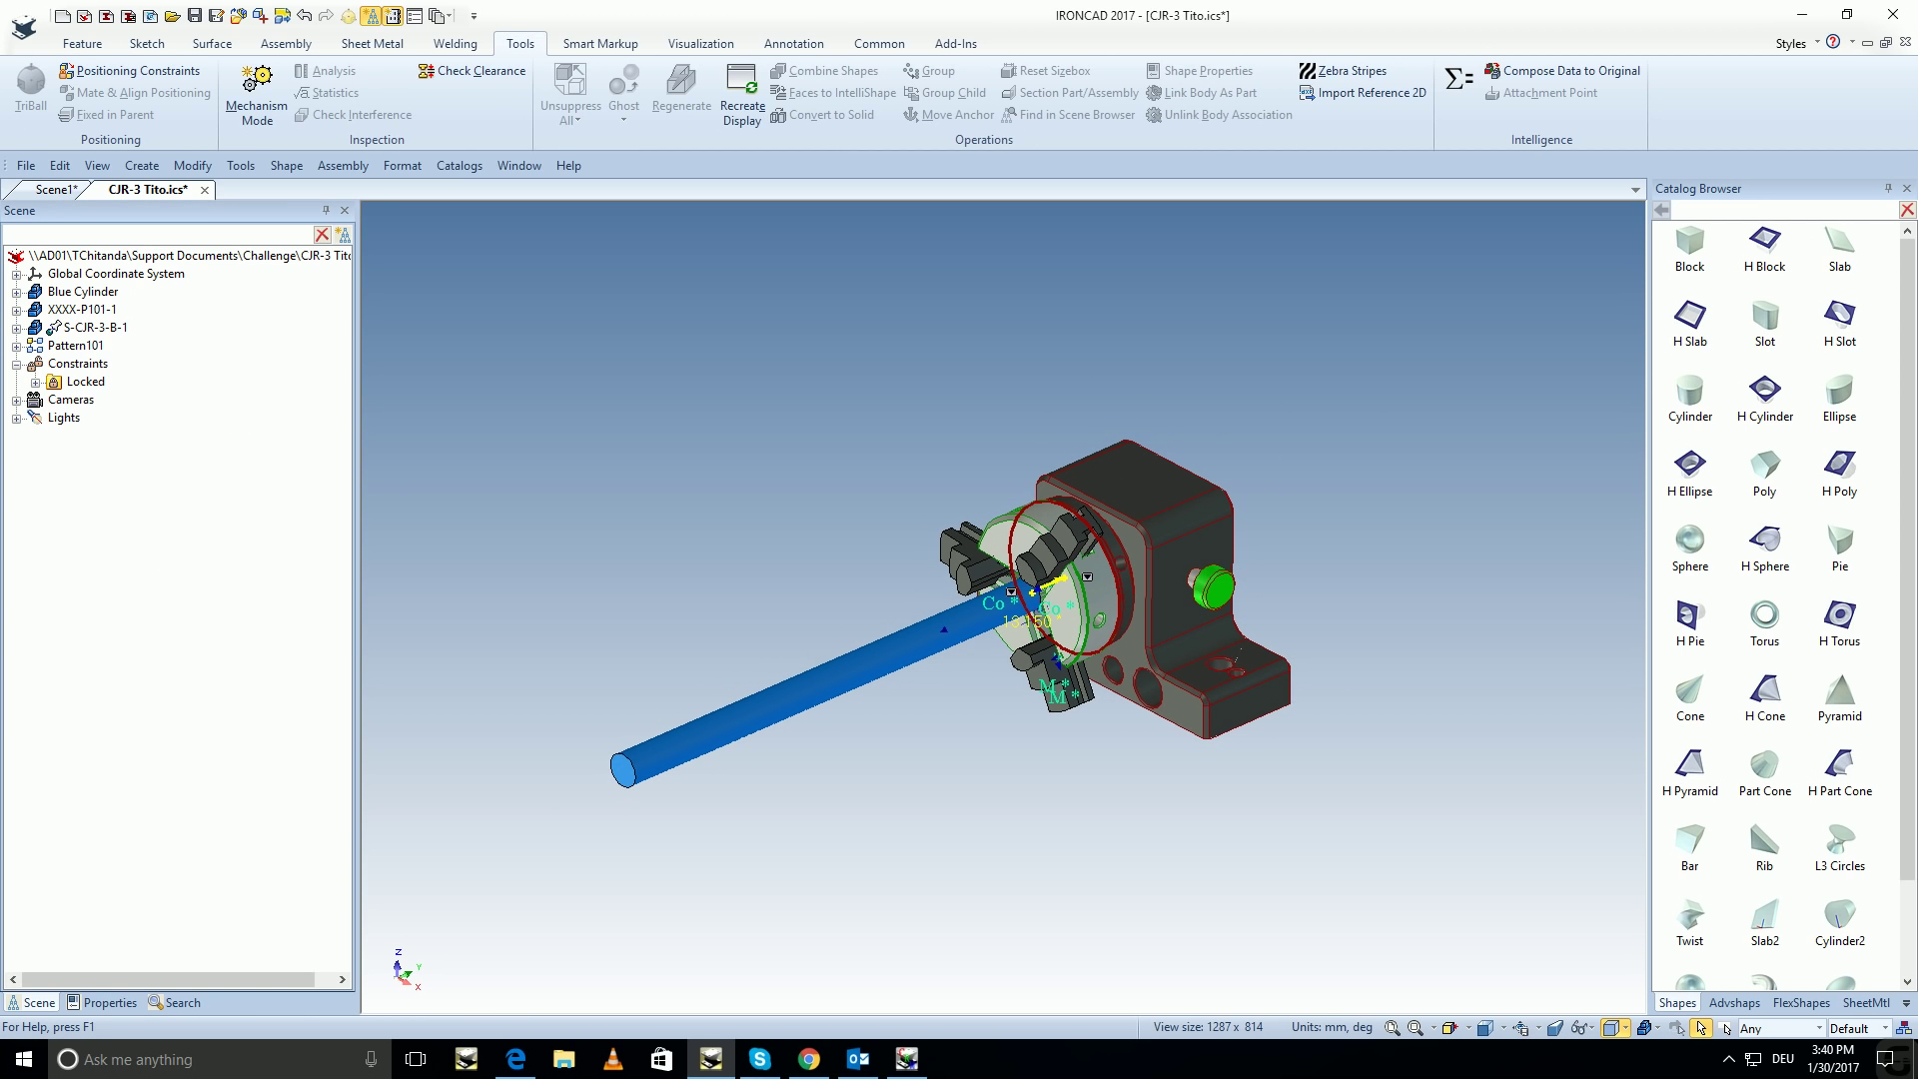
middle_drag(999, 600, 1029, 621)
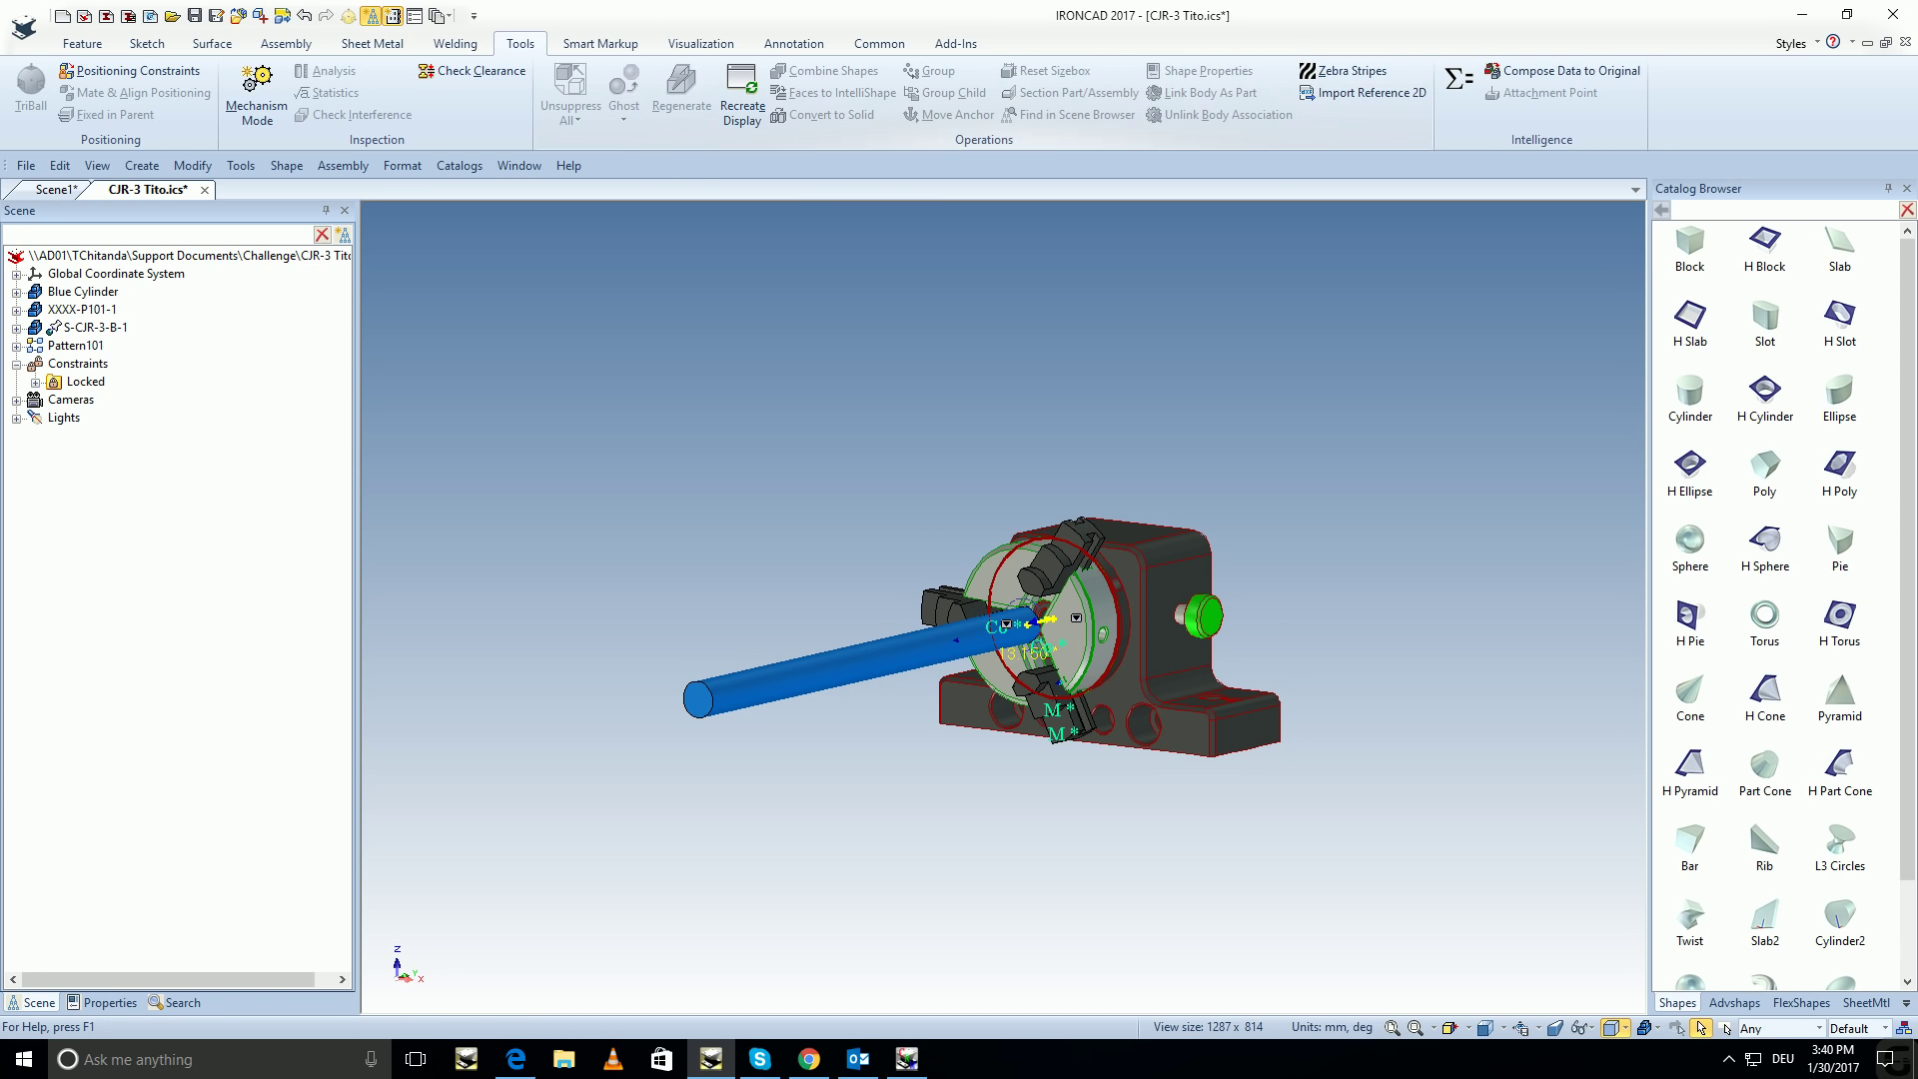
click(257, 90)
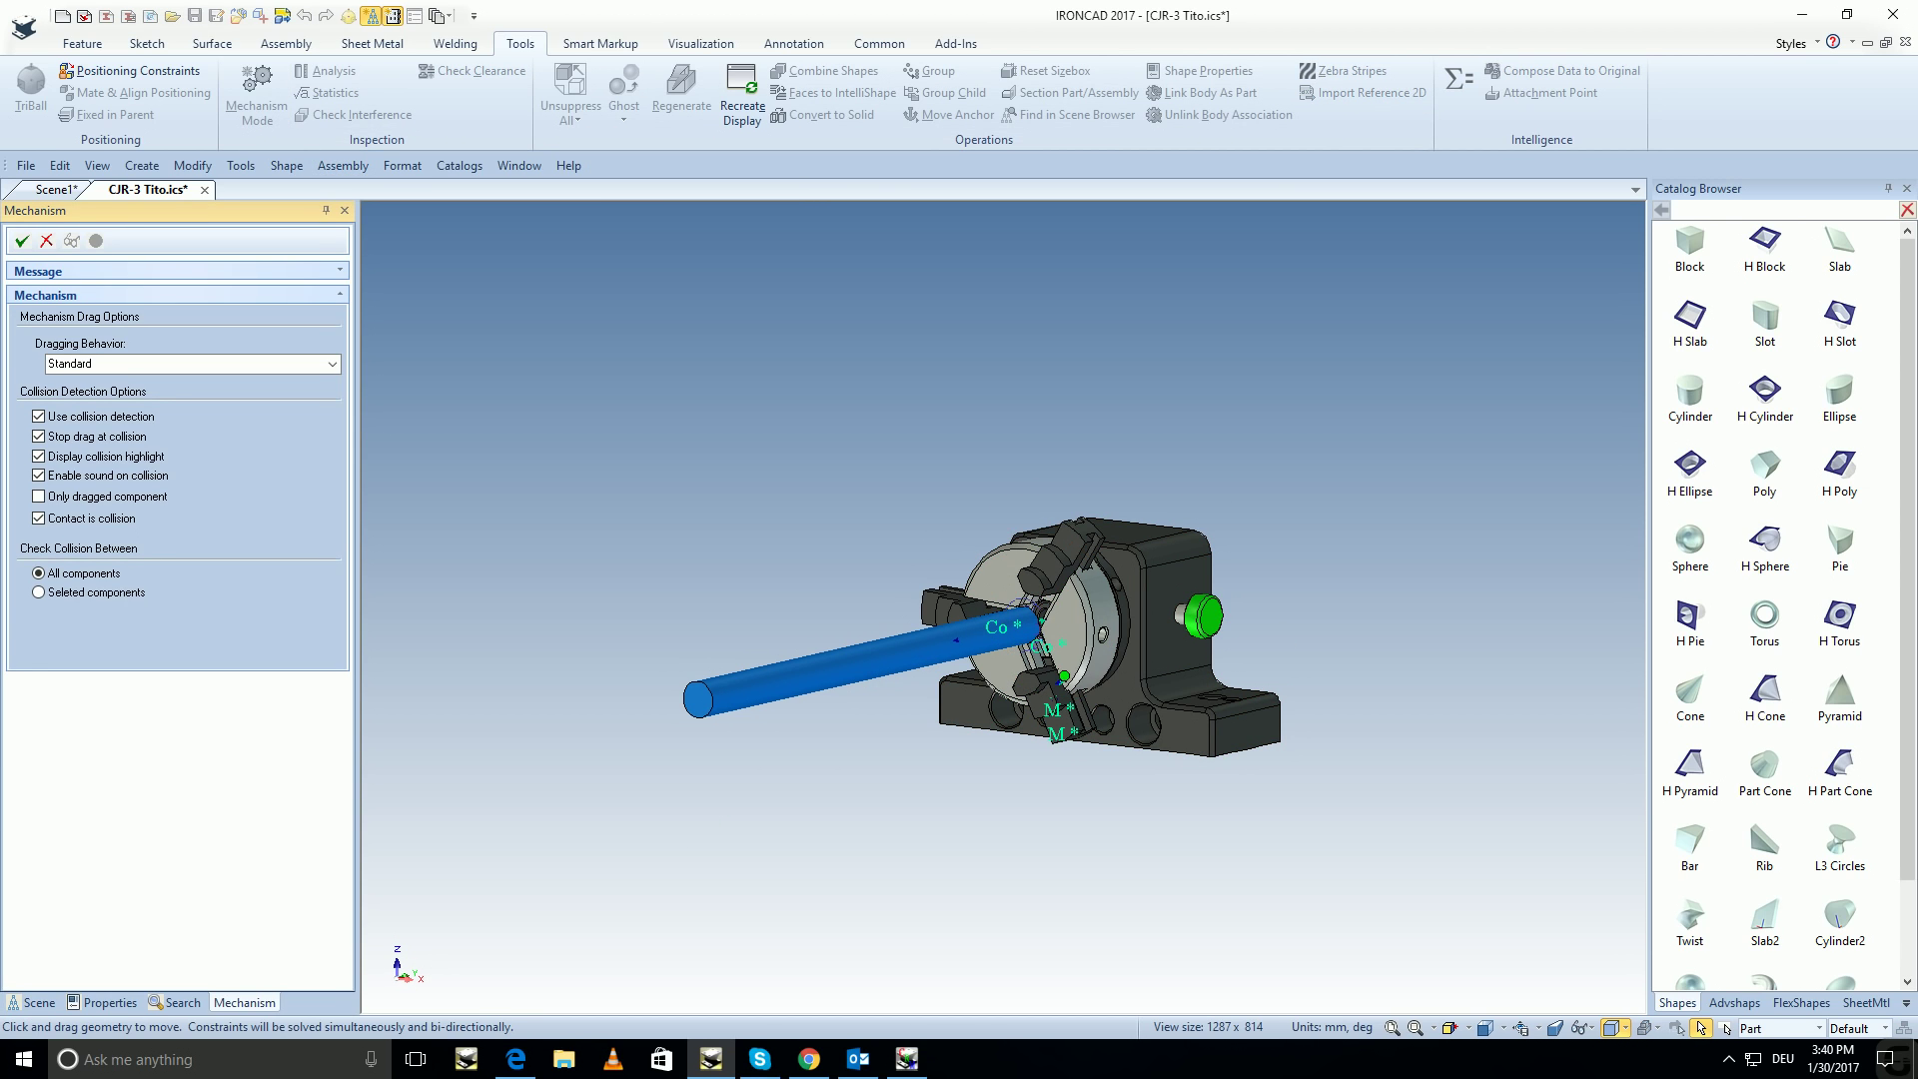
drag(1059, 639, 1031, 620)
scroll(1060, 805, up, 2)
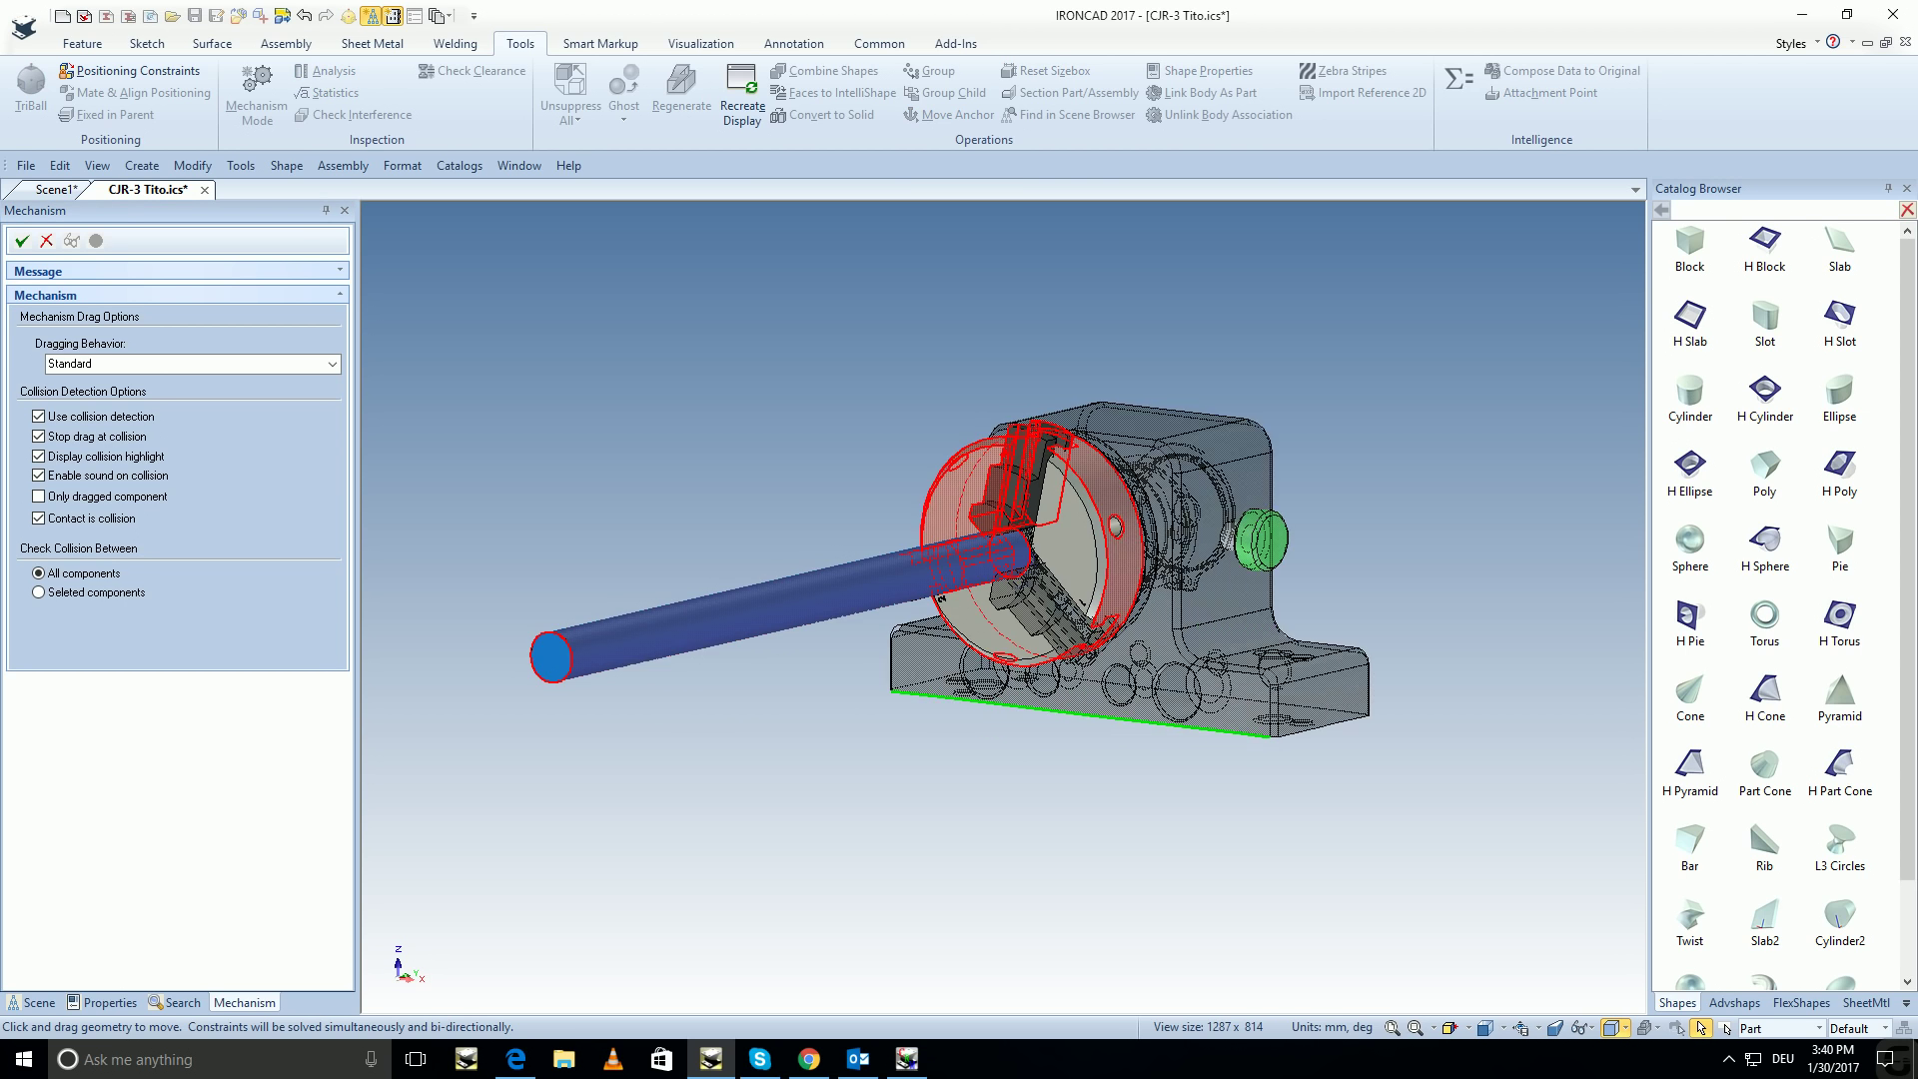
scroll(1060, 805, up, 2)
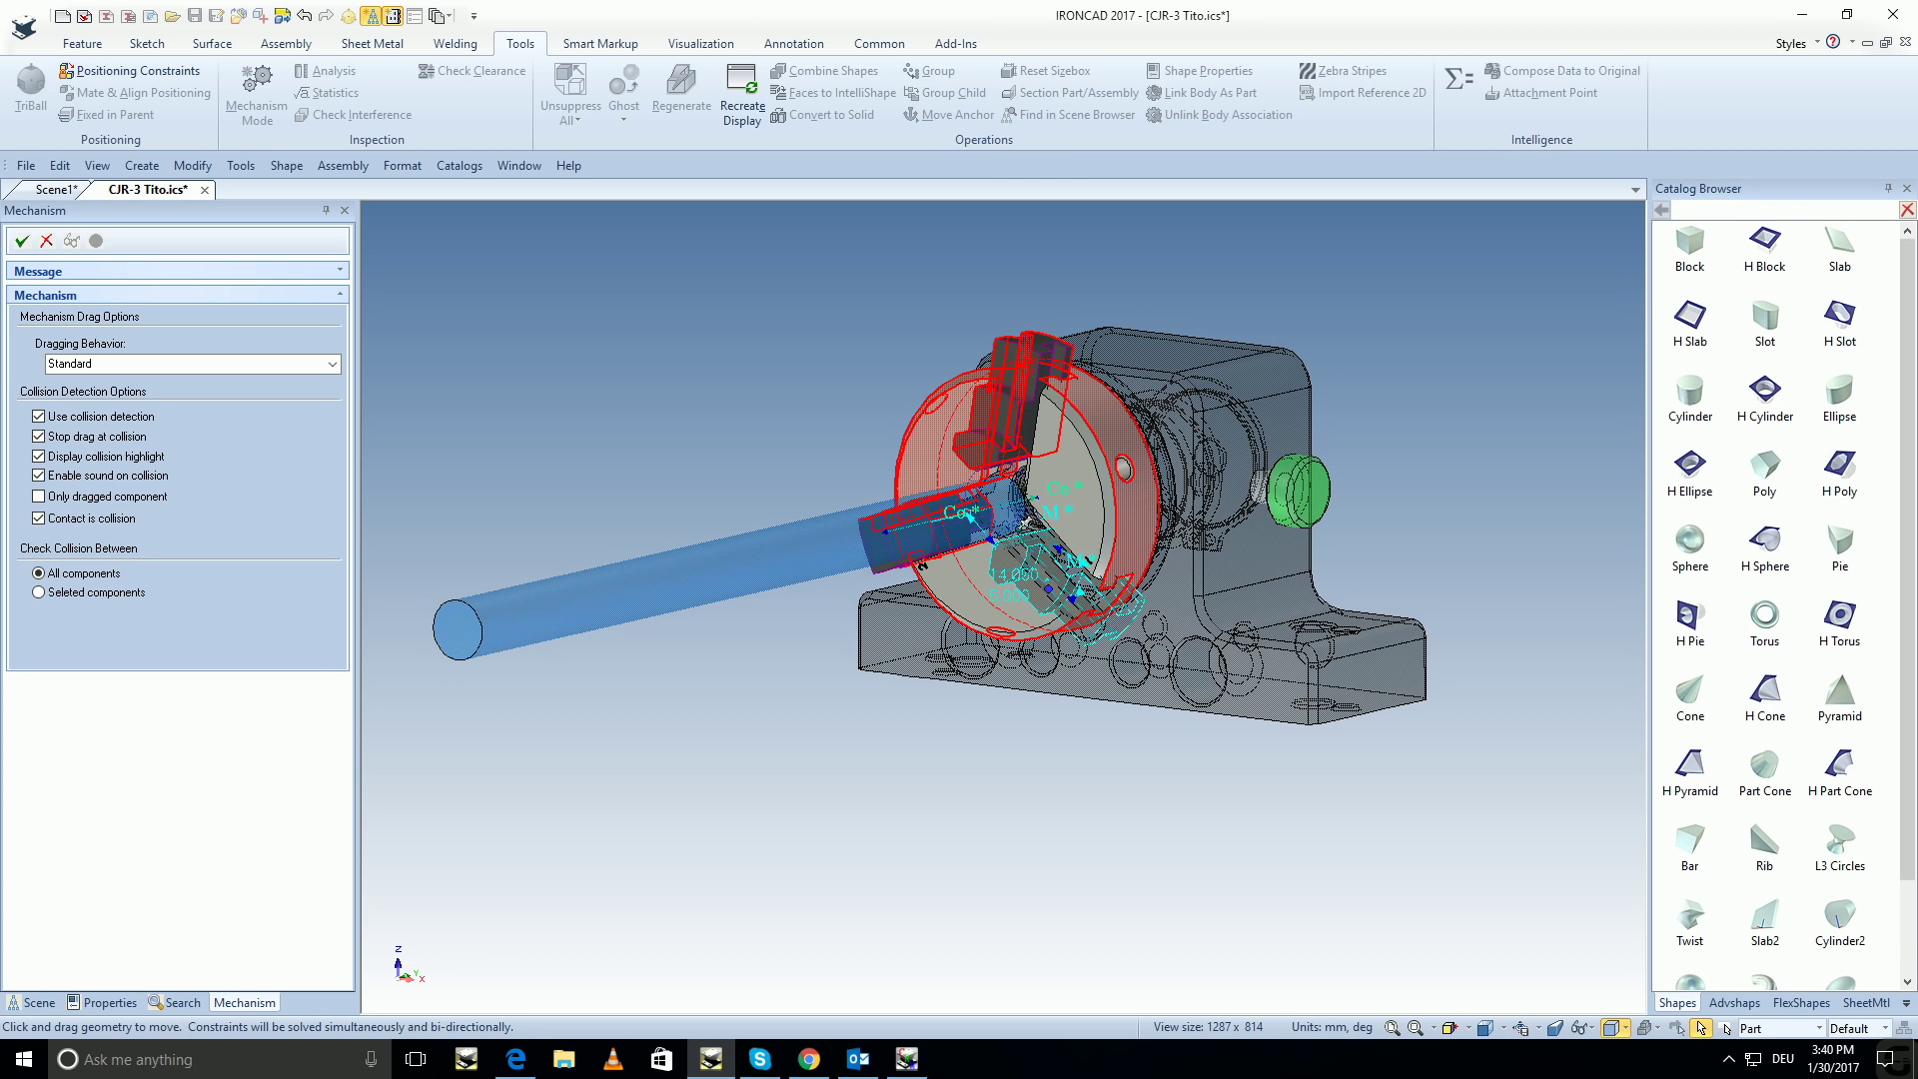